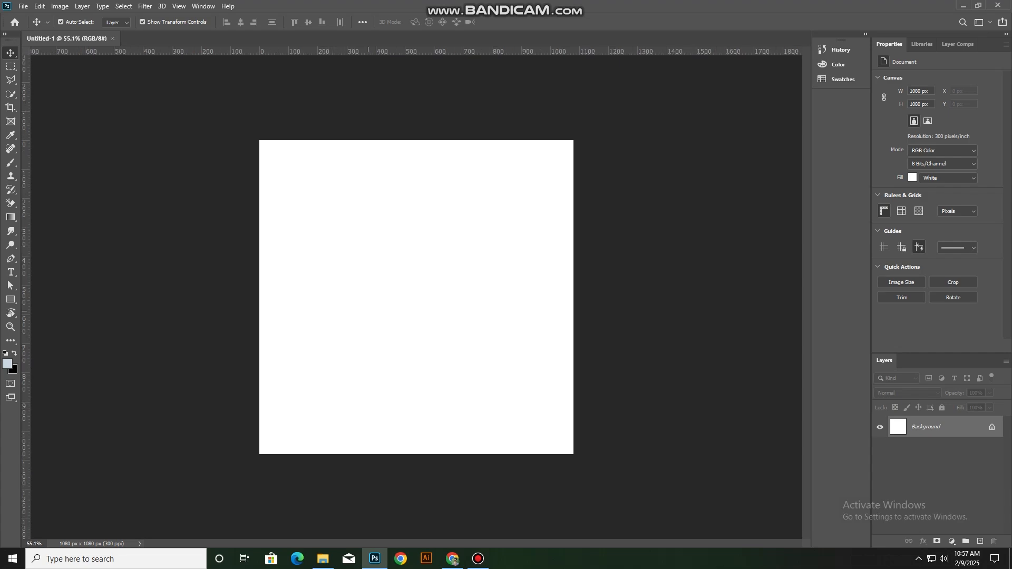
Place the modern-empty-room (2), black-white-cow pasture and cow-grazing-green-meadow images into the blank document
click(323, 559)
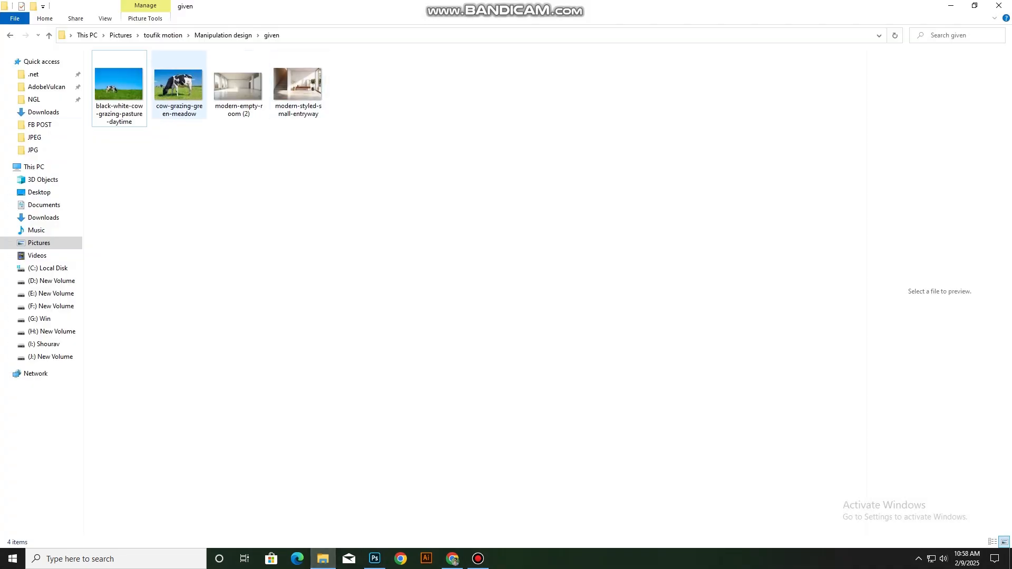
shift+click(179, 85)
shift+click(238, 84)
drag(238, 85, 374, 558)
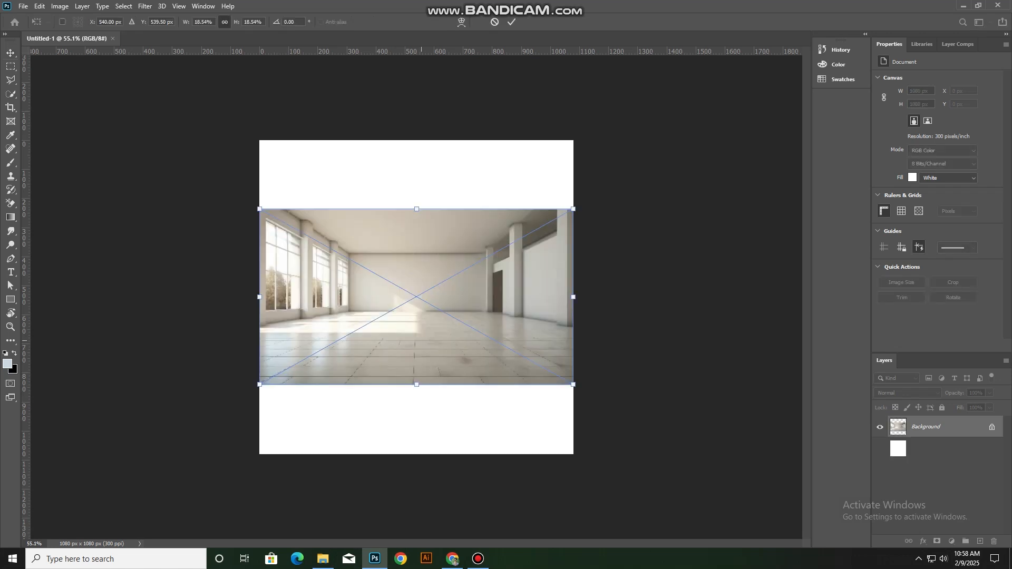
key(Return)
key(Return)
key(Return)
Hide both cow photo layers and select the empty room image
drag(438, 285, 450, 196)
click(880, 427)
click(880, 449)
click(529, 347)
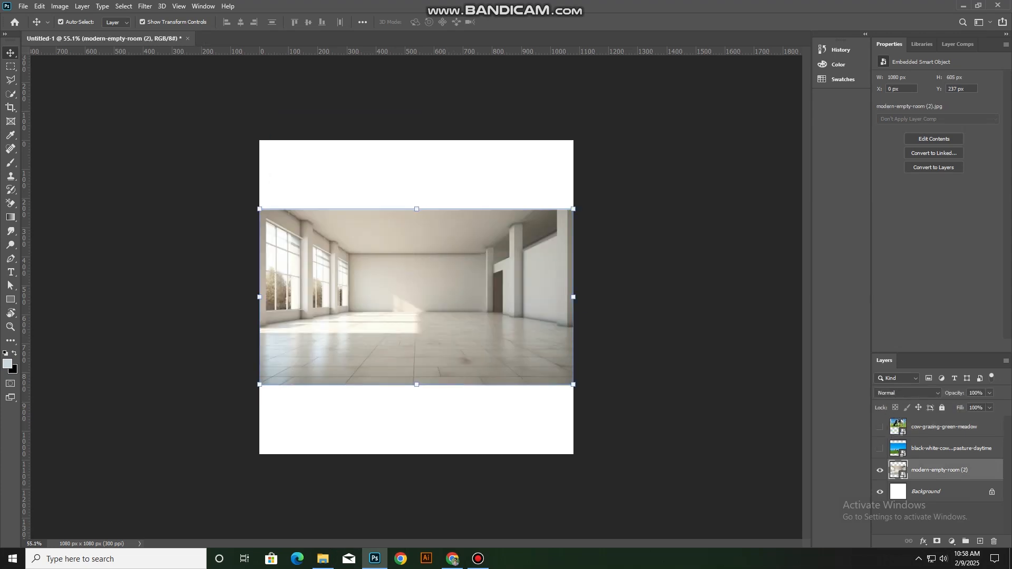
Scale the empty room image to about 33% and position it so it fills the whole canvas
drag(417, 209, 416, 140)
drag(435, 250, 440, 244)
click(512, 23)
click(617, 116)
drag(506, 211, 506, 218)
click(622, 163)
click(506, 179)
drag(416, 141, 416, 138)
click(511, 22)
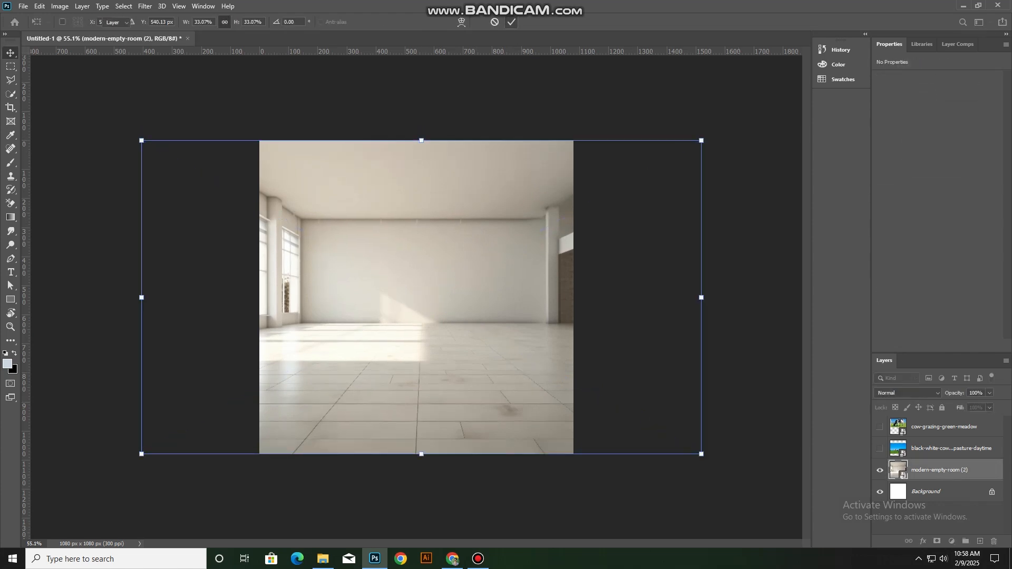
click(464, 106)
scroll(368, 293, down, 2)
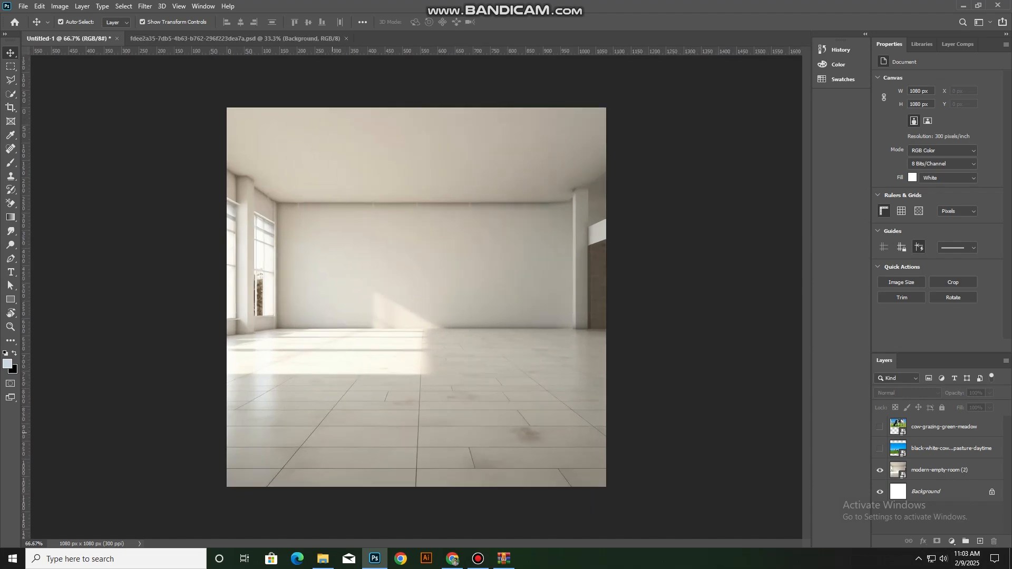
Bring the grass object from the second open PSD into the room document and reshape it to lie on the floor
click(235, 39)
drag(417, 288, 419, 387)
drag(417, 155, 426, 360)
drag(557, 338, 551, 351)
drag(274, 337, 278, 365)
drag(552, 351, 544, 365)
click(511, 22)
Transform the grass mat to match the floor's perspective and place it in the middle of the floor
key(ctrl+t)
alt+click(569, 363)
drag(437, 403, 479, 389)
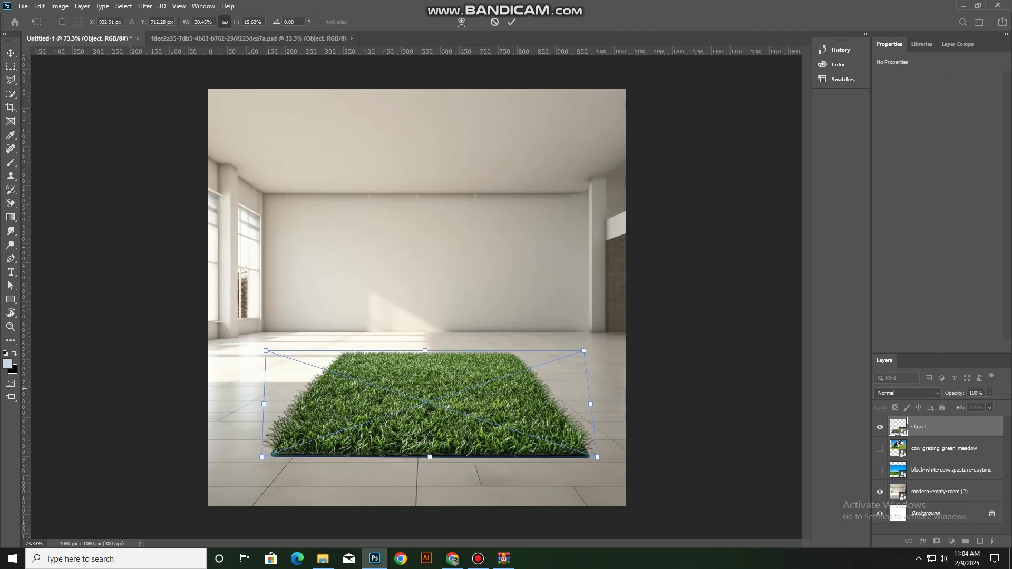
click(511, 22)
click(685, 359)
Show the cow-grazing-green-meadow layer, move it above the grass and scale it to about 626 × 399 px
scroll(418, 358, up, 3)
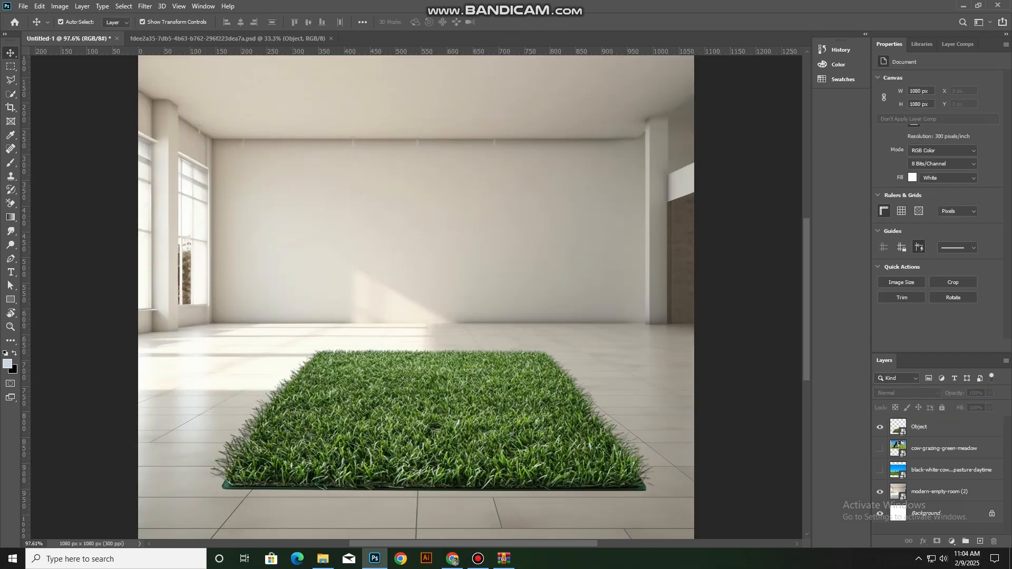
click(944, 448)
click(879, 448)
drag(437, 174, 437, 301)
key(ctrl+])
drag(715, 249, 597, 329)
key(Return)
Rasterize the cow-grazing-green-meadow layer and select the cow's body, neck and head with the Quick Selection tool
right_click(924, 427)
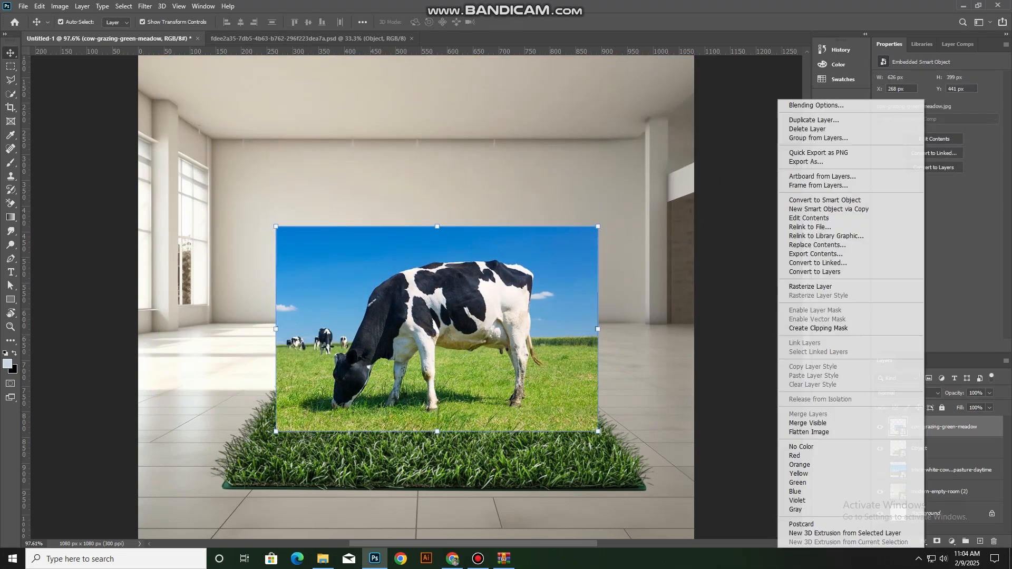
click(810, 287)
scroll(484, 375, up, 3)
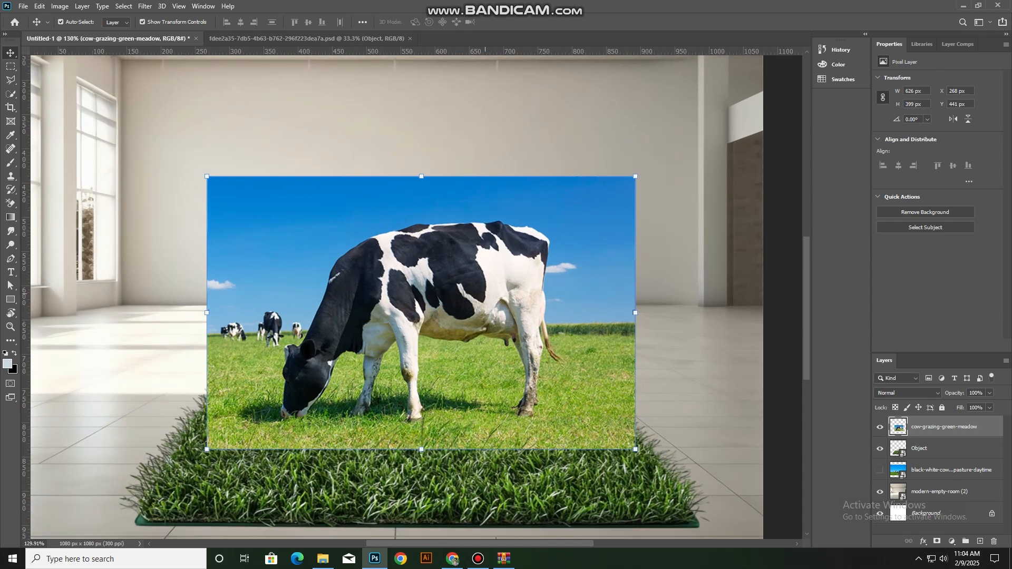
right_click(11, 94)
click(48, 104)
right_click(11, 94)
click(47, 104)
drag(454, 259, 505, 263)
drag(382, 259, 309, 389)
Extend the quick selection over the cow's muzzle, front legs and hind leg
scroll(310, 393, up, 4)
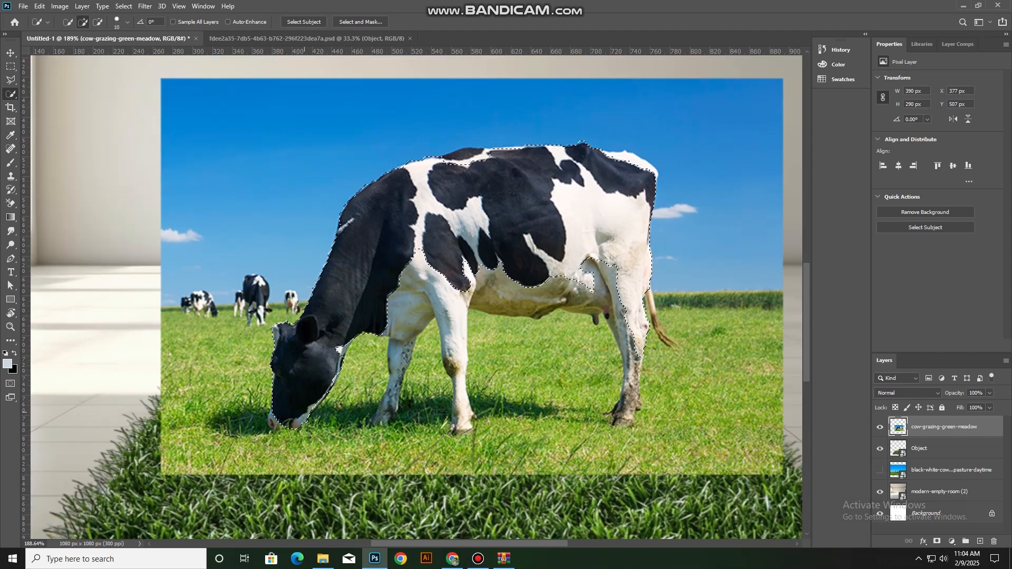
drag(294, 422, 275, 423)
alt+click(279, 434)
drag(433, 282, 464, 420)
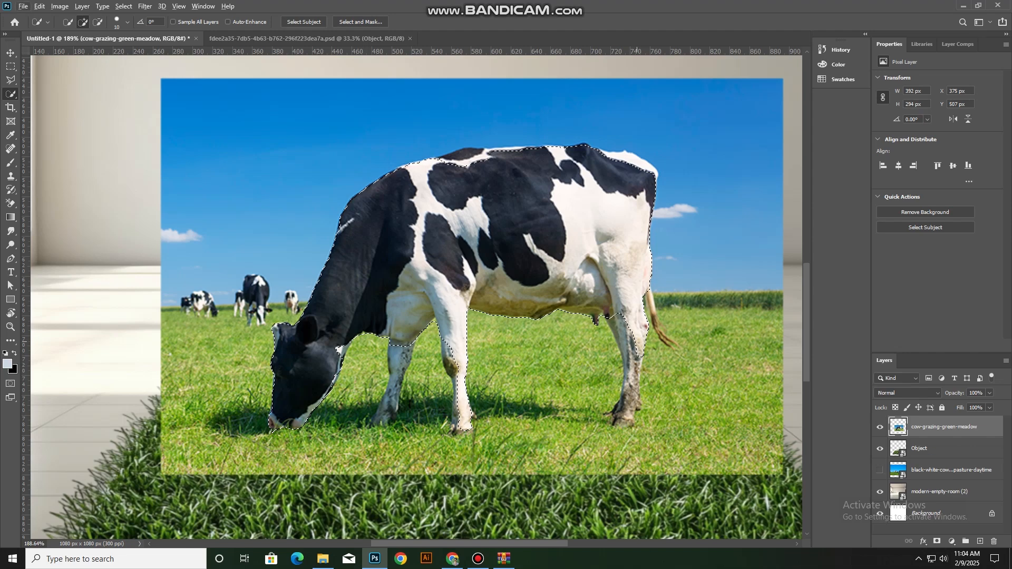
drag(623, 414, 619, 423)
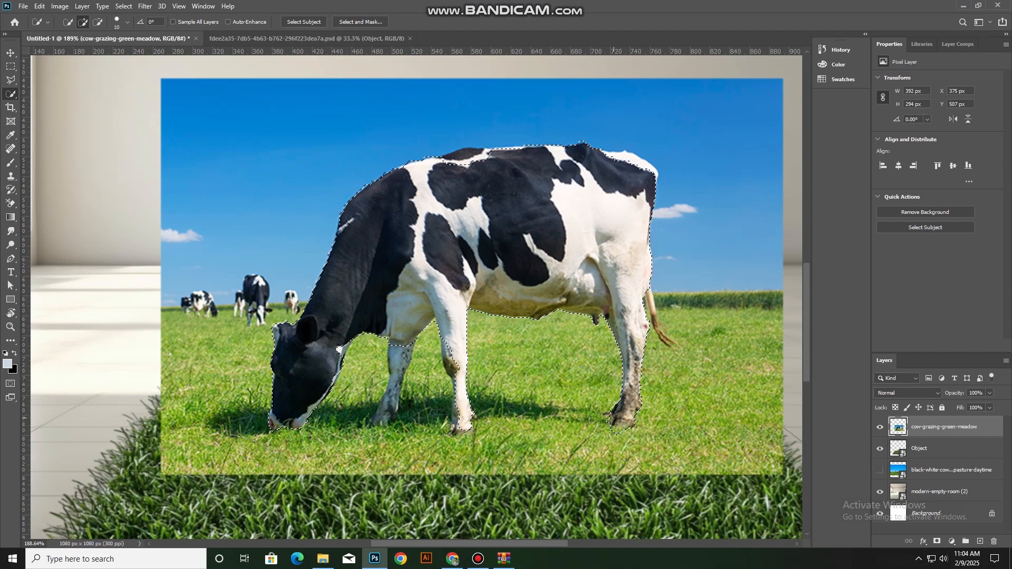
drag(446, 361, 458, 422)
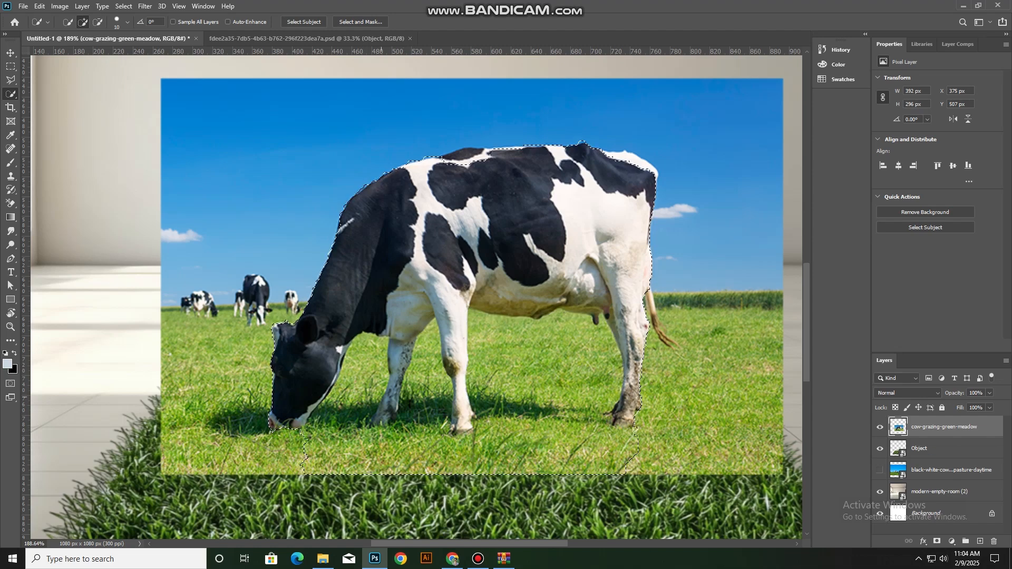
drag(403, 349, 388, 414)
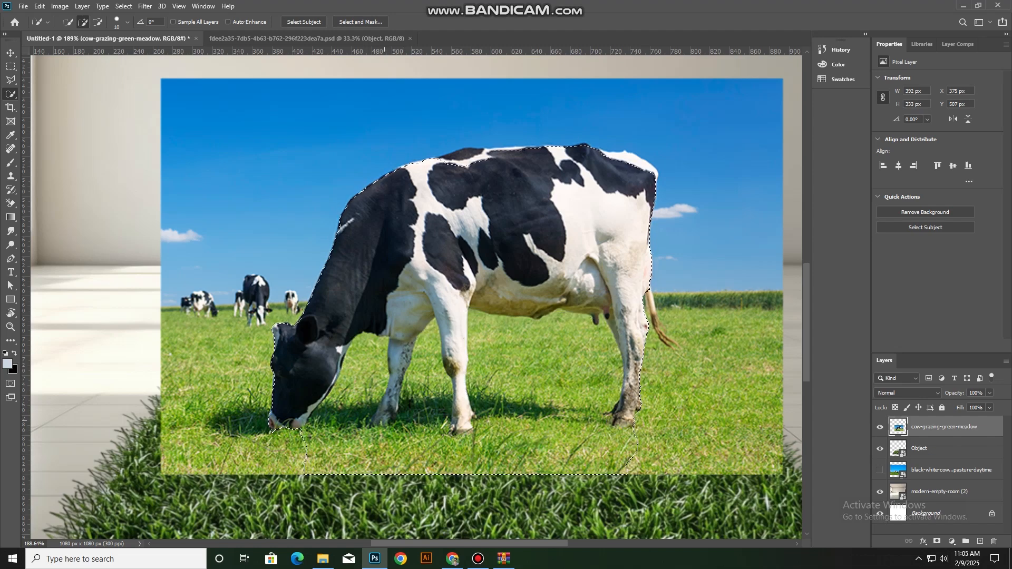
click(341, 349)
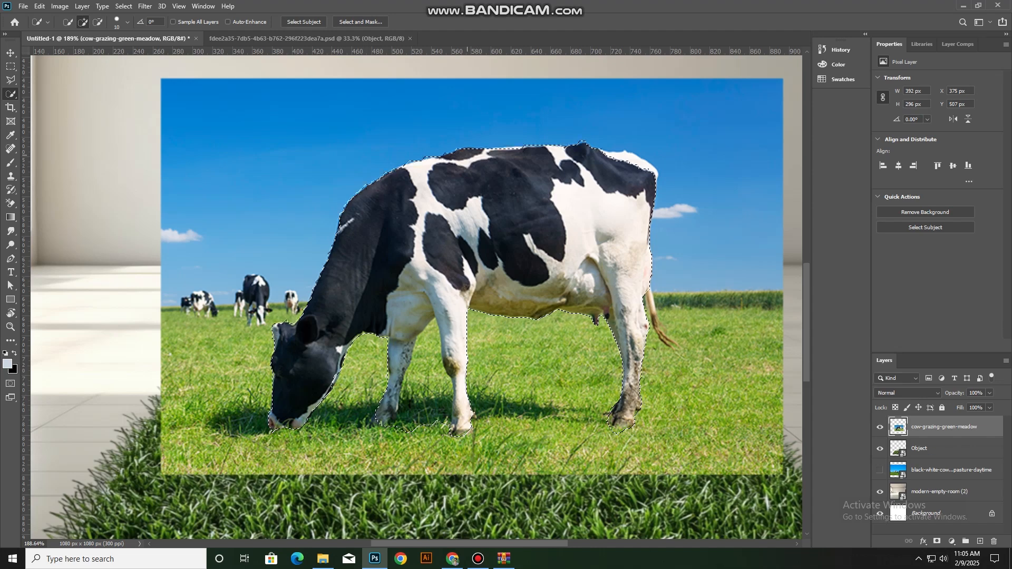
Reduce the Quick Selection brush size and add the cow's tail to the selection
scroll(633, 163, up, 2)
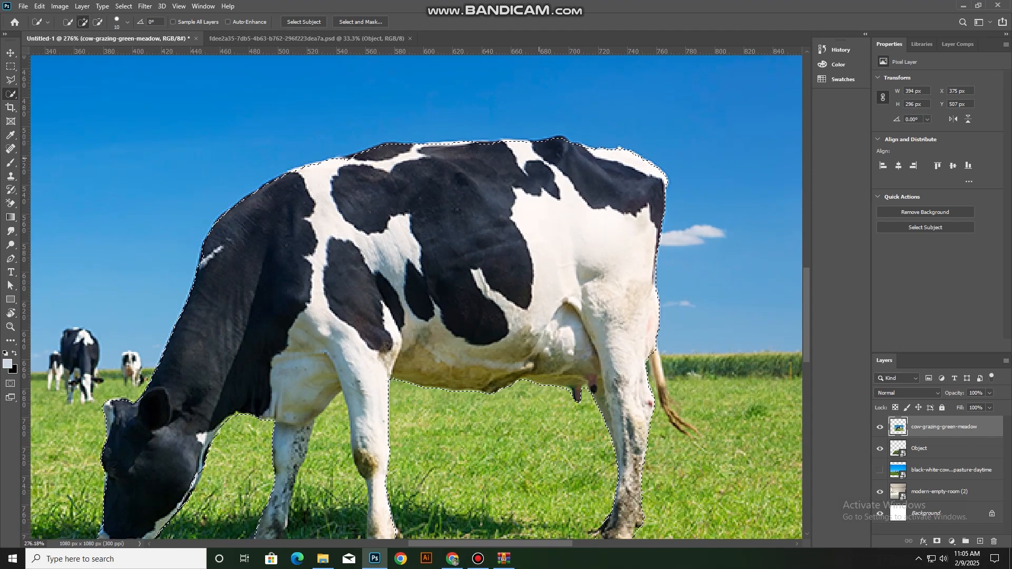
key(bracketleft)
key(bracketleft)
key(bracketleft)
drag(656, 360, 676, 422)
key(ctrl+z)
scroll(676, 421, down, 2)
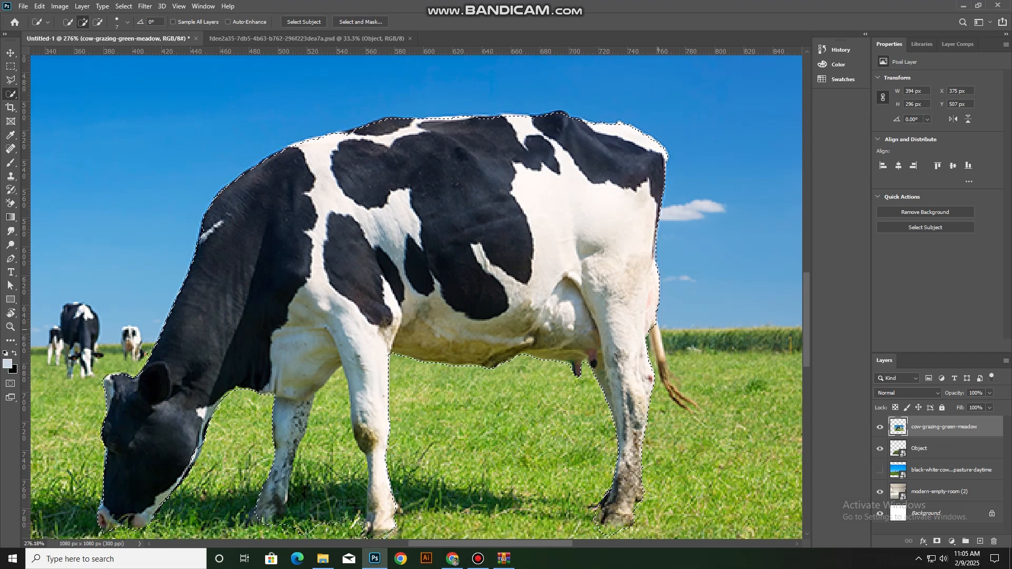
drag(658, 338, 671, 380)
alt+click(683, 372)
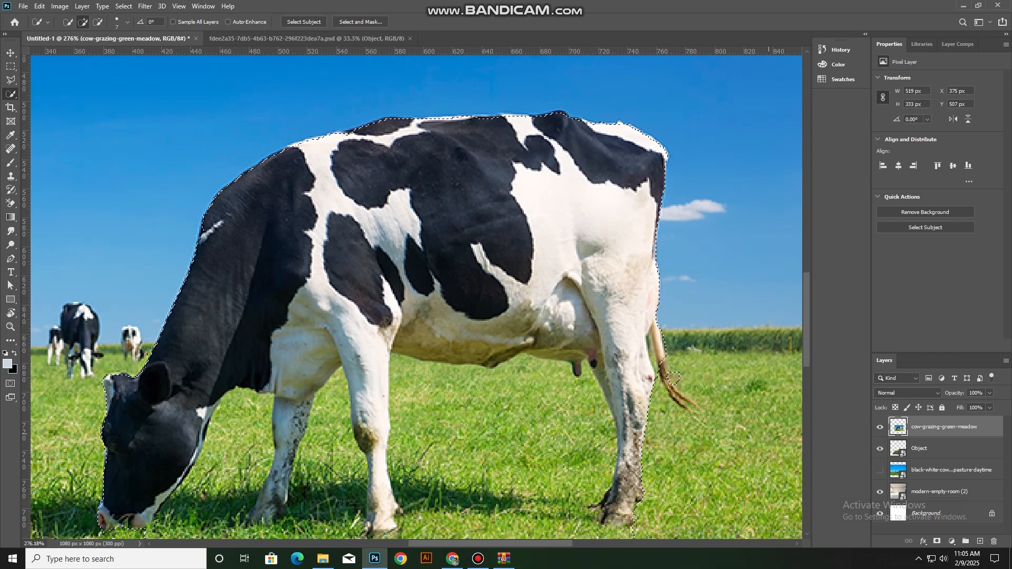
Copy the selected cow to a new layer and hide the original cow photo layer
scroll(565, 357, down, 3)
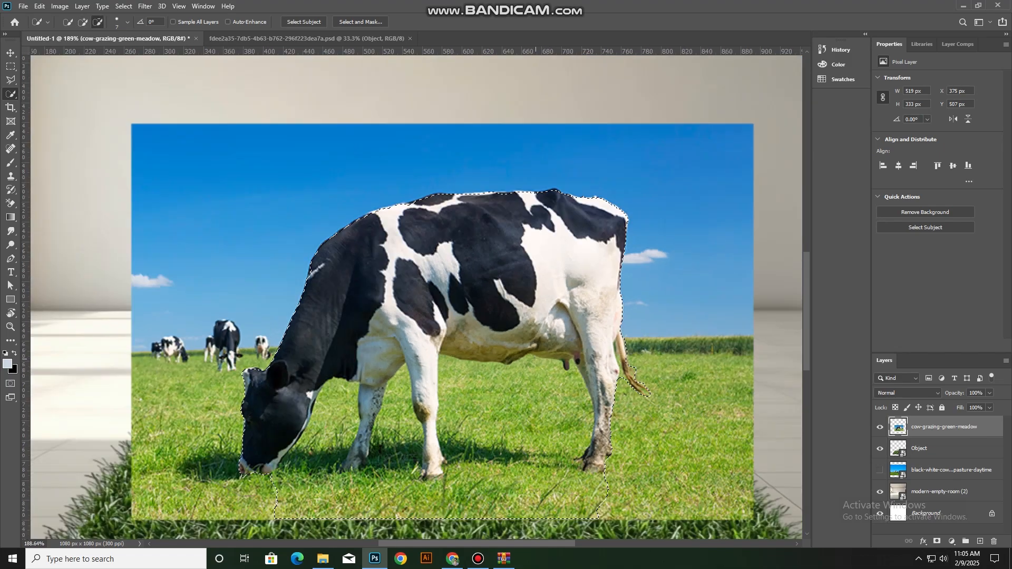
key(ctrl+j)
scroll(596, 396, down, 8)
key(v)
scroll(494, 306, up, 7)
scroll(474, 303, up, 6)
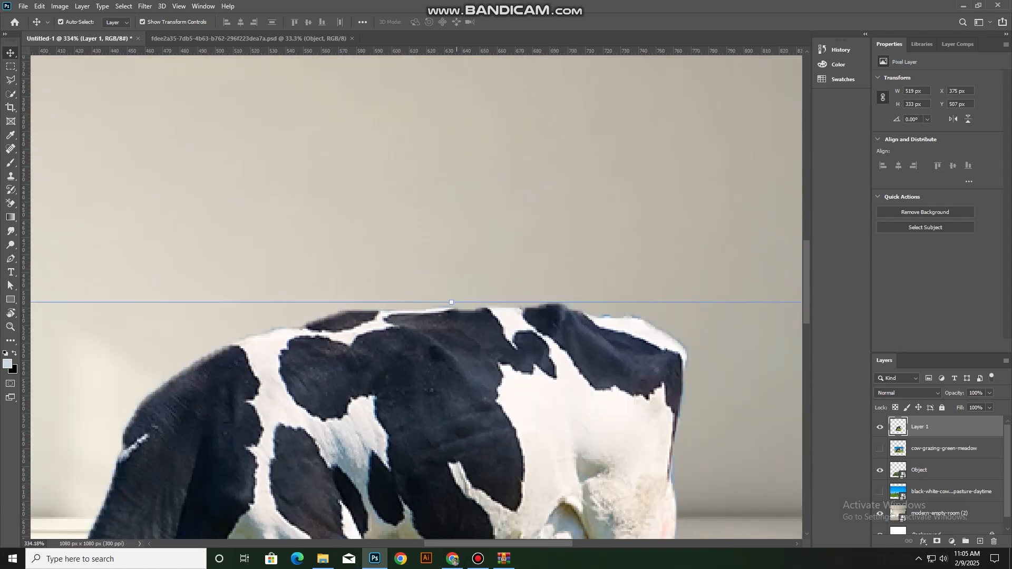
Trace a Pen tool path along the cow's neck and the front part of its back
drag(457, 305, 537, 246)
key(p)
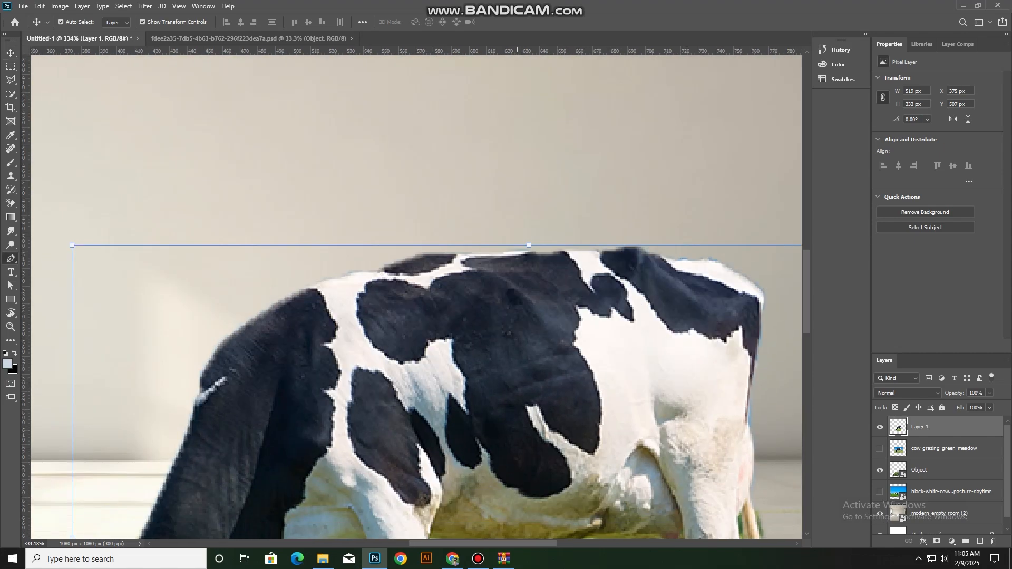
scroll(171, 415, up, 3)
drag(174, 414, 209, 386)
click(243, 354)
drag(290, 276, 325, 254)
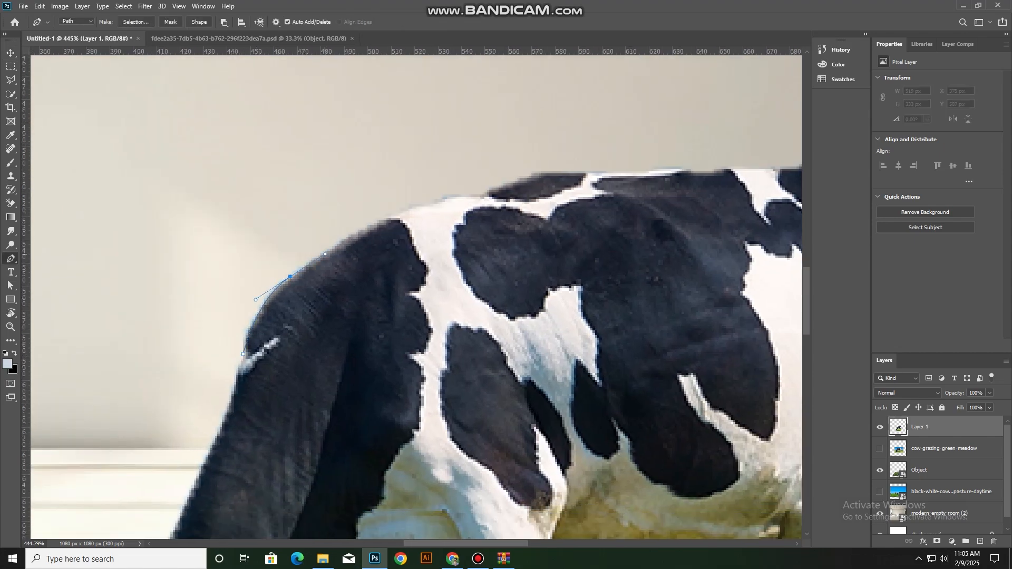
click(381, 218)
click(452, 197)
click(482, 195)
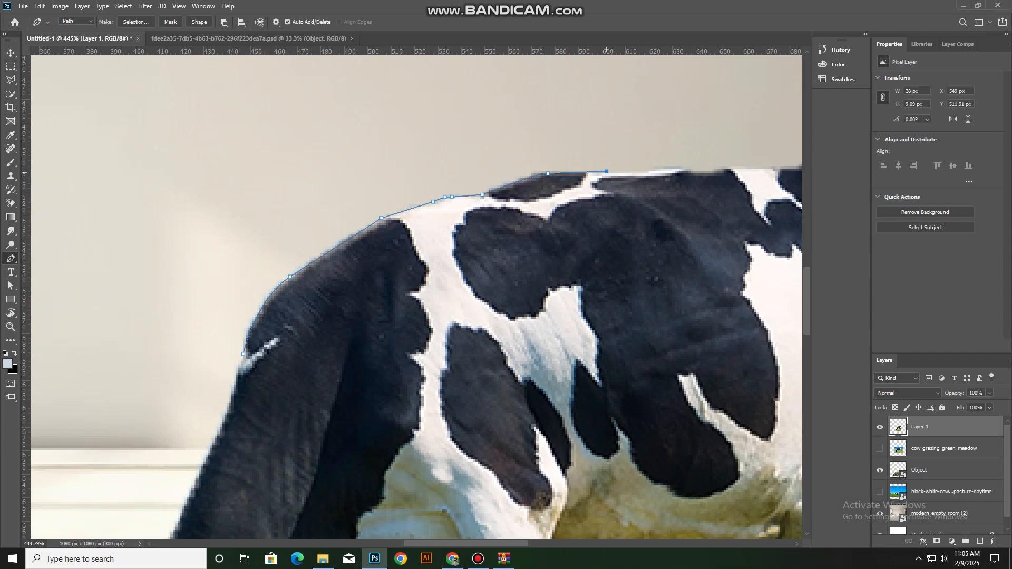
drag(607, 173, 385, 258)
click(462, 253)
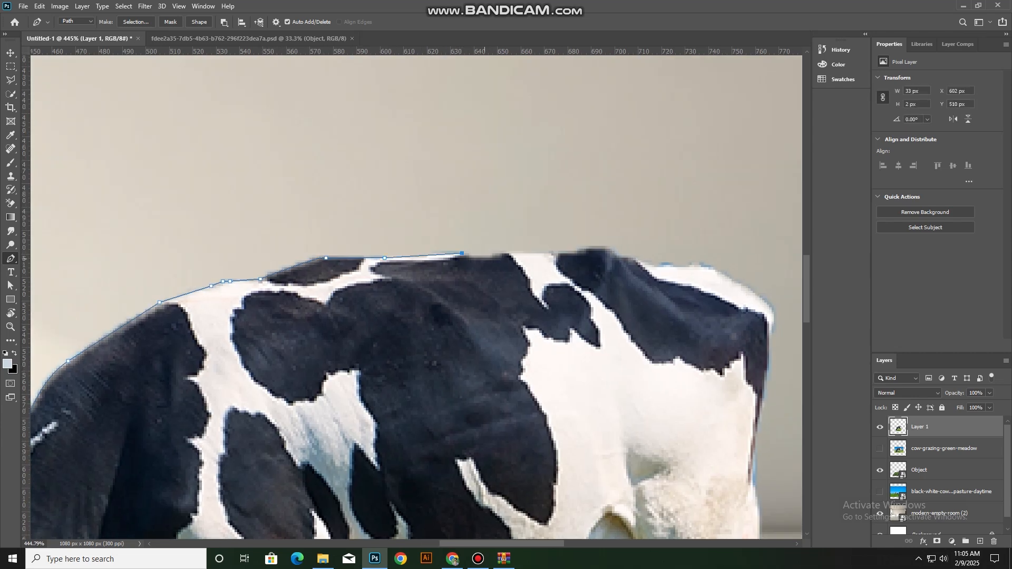
Continue the pen path along the rest of the cow's back to the rump
click(553, 253)
click(565, 254)
click(579, 250)
click(586, 246)
click(605, 246)
click(619, 254)
click(624, 258)
click(636, 258)
click(655, 264)
click(662, 264)
click(713, 265)
drag(713, 265, 518, 234)
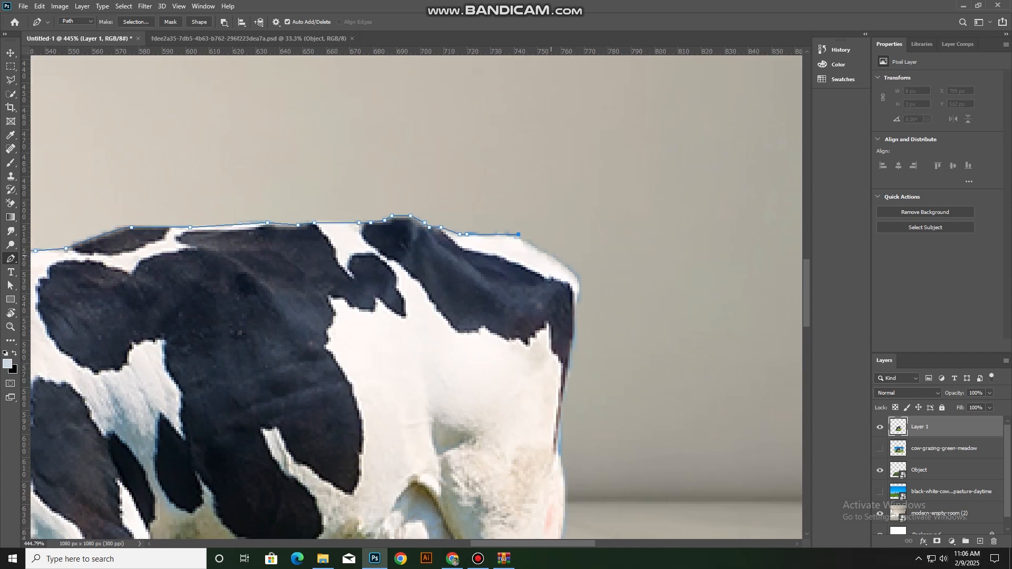
click(516, 237)
Continue the pen path around the rump and down the cow's hindquarters to the lower tail
drag(577, 289, 582, 317)
scroll(573, 342, down, 1)
click(567, 332)
scroll(567, 333, down, 1)
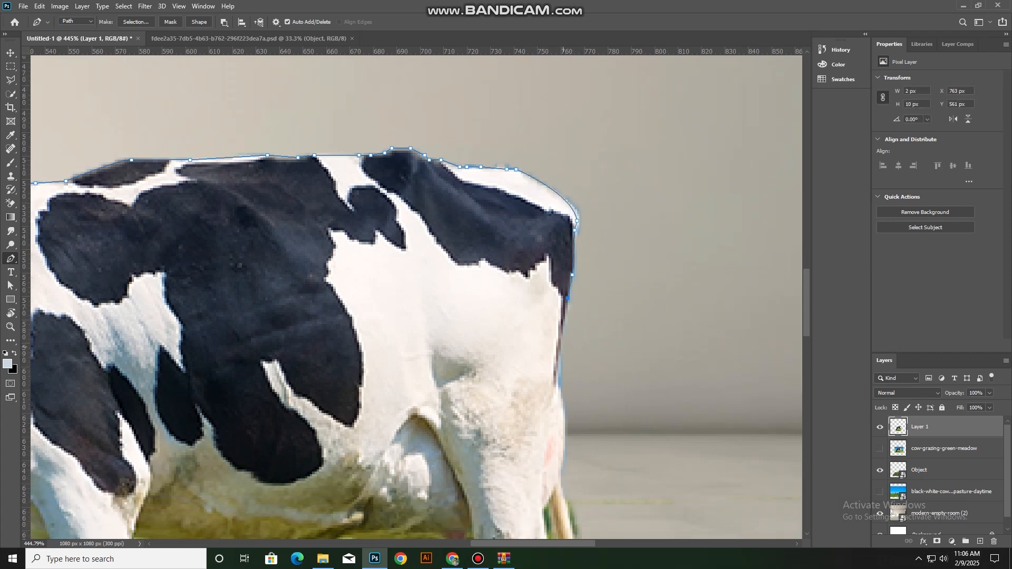
click(560, 341)
scroll(561, 342, down, 1)
click(558, 343)
scroll(559, 343, down, 1)
click(560, 348)
scroll(560, 348, down, 3)
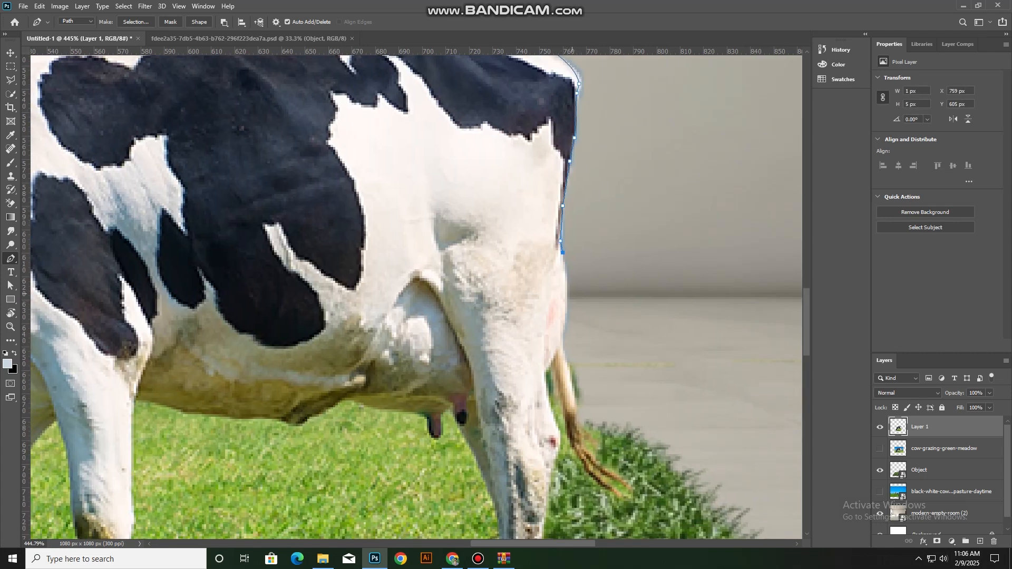
click(563, 337)
scroll(563, 337, down, 1)
click(567, 353)
scroll(567, 353, down, 1)
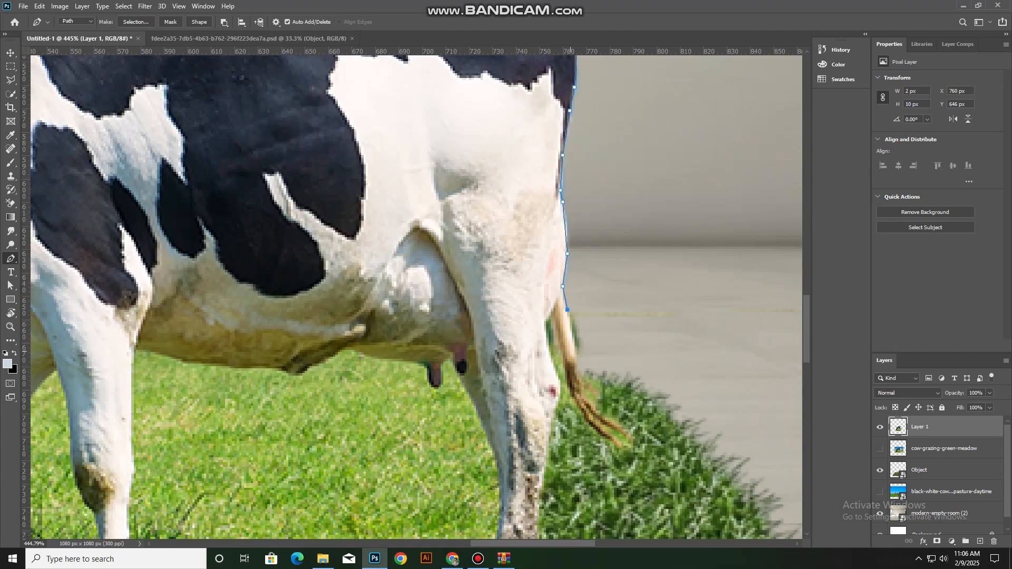
click(572, 343)
Trace the pen path around the tip of the tail and back between the tail and the hind leg
scroll(572, 342, down, 1)
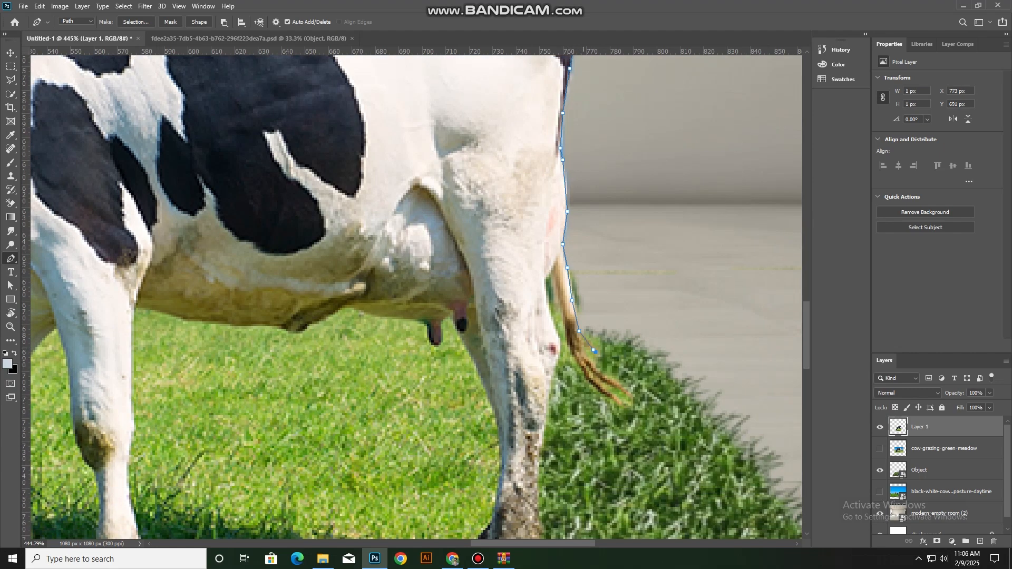
click(631, 391)
drag(556, 277, 548, 184)
scroll(548, 295, down, 1)
scroll(549, 296, down, 4)
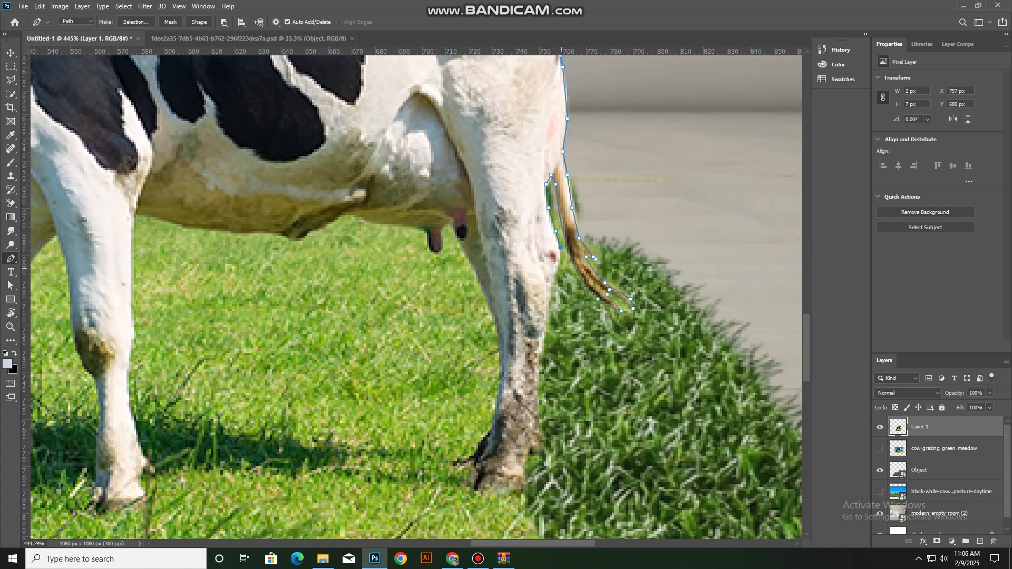
scroll(558, 267, down, 3)
click(552, 269)
Turn the closed path into a selection, remove the background fringe along the cow's back and tail, and deselect
scroll(653, 322, down, 3)
Lead the pen path around the outside of the cow and close it at its starting point
drag(654, 322, 663, 254)
click(642, 205)
click(618, 148)
drag(619, 151, 676, 331)
drag(603, 229, 590, 226)
drag(295, 207, 268, 210)
drag(161, 250, 241, 163)
click(227, 287)
click(241, 302)
click(283, 276)
key(ctrl+Return)
scroll(282, 286, down, 1)
key(ctrl+d)
scroll(227, 474, down, 4)
Trace a closed pen path around the leftover meadow between the cow's head, neck and front leg
drag(226, 485, 273, 357)
scroll(277, 345, up, 4)
click(280, 348)
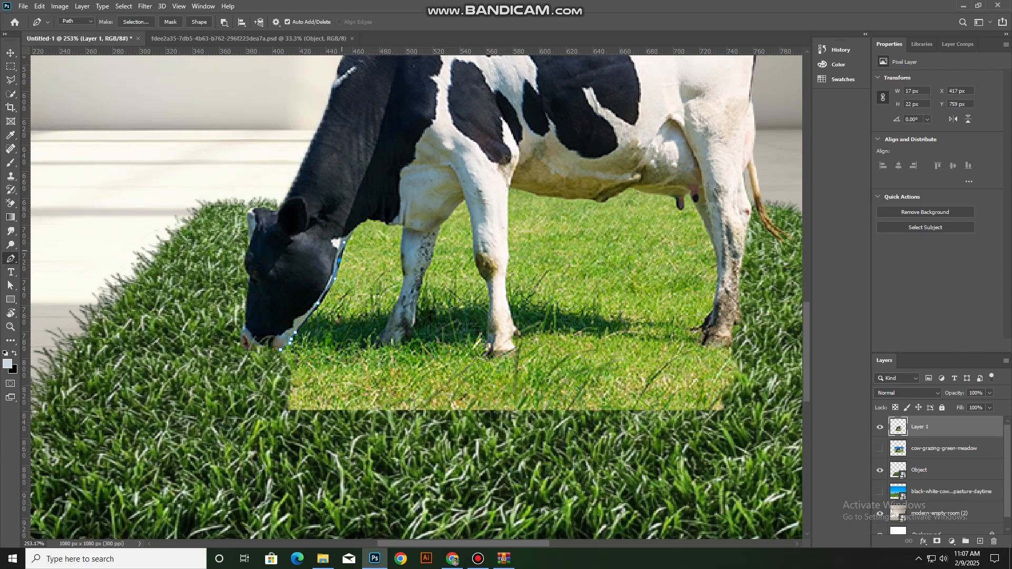
scroll(353, 234, up, 1)
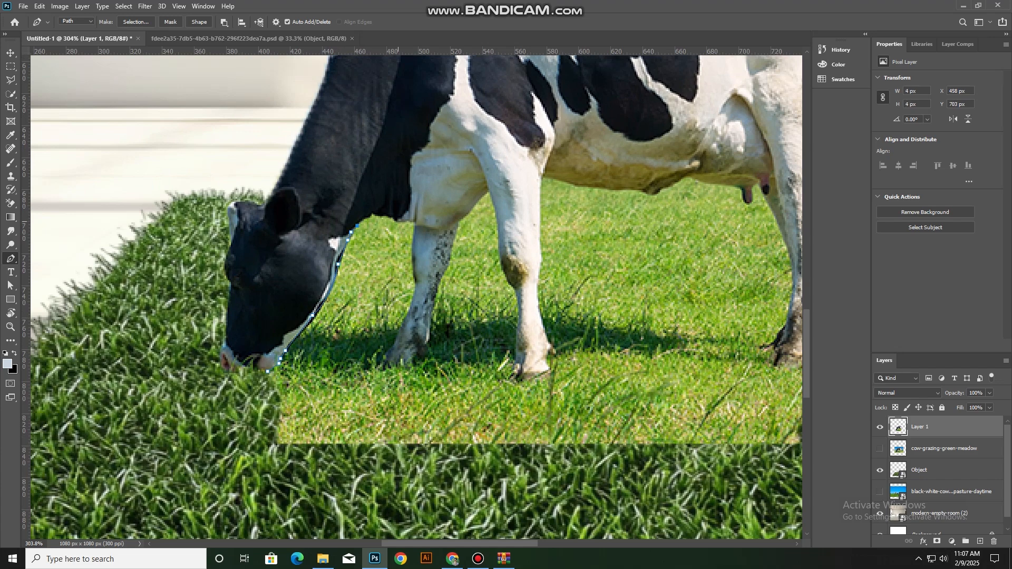
drag(397, 223, 423, 241)
alt+click(397, 222)
click(415, 269)
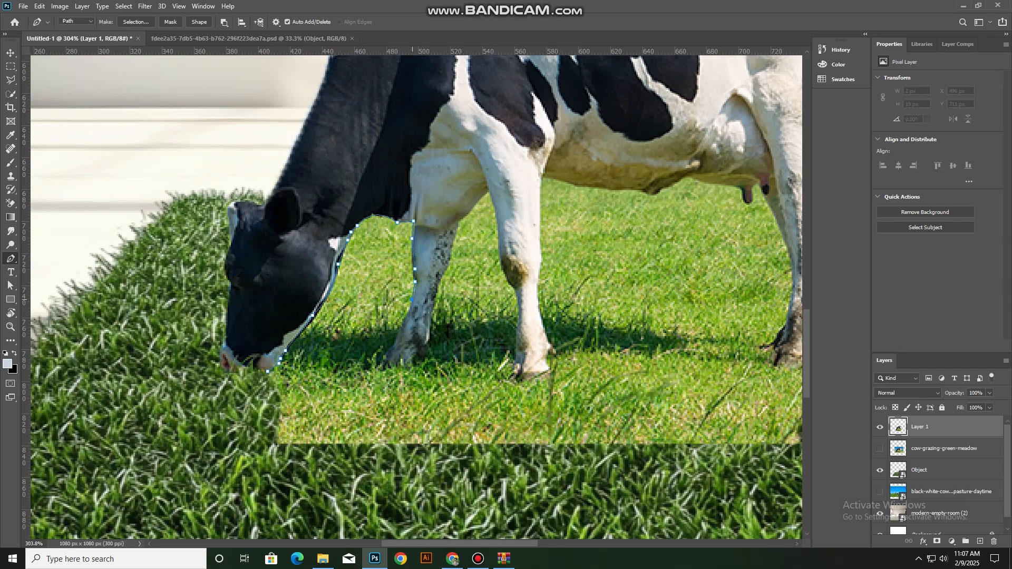
scroll(417, 296, down, 2)
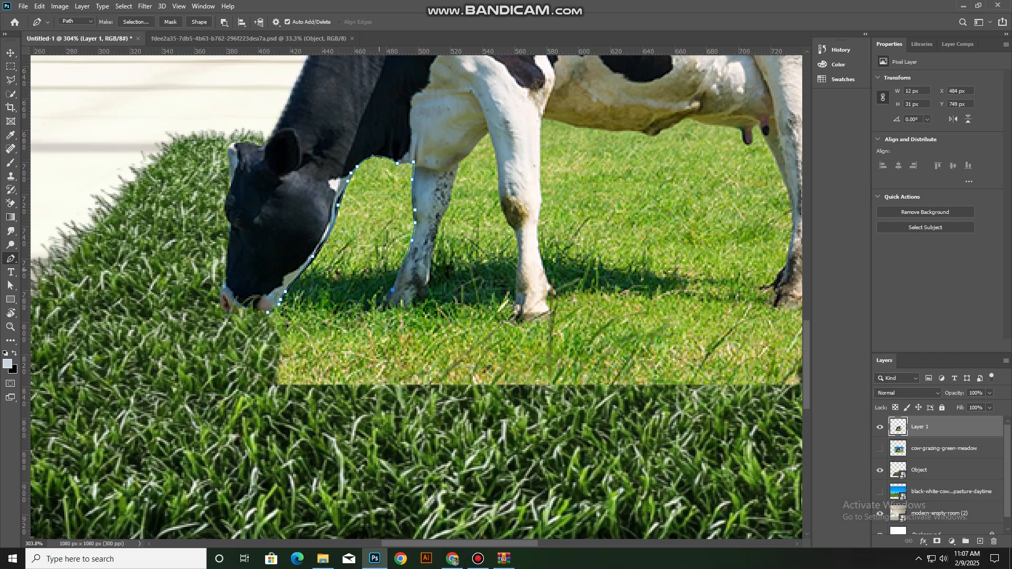
scroll(372, 308, down, 2)
scroll(363, 313, up, 4)
click(233, 311)
Convert the path to a selection, delete the leftover meadow between the head and front leg, and deselect
key(ctrl+Return)
key(Delete)
key(ctrl+d)
scroll(237, 316, down, 4)
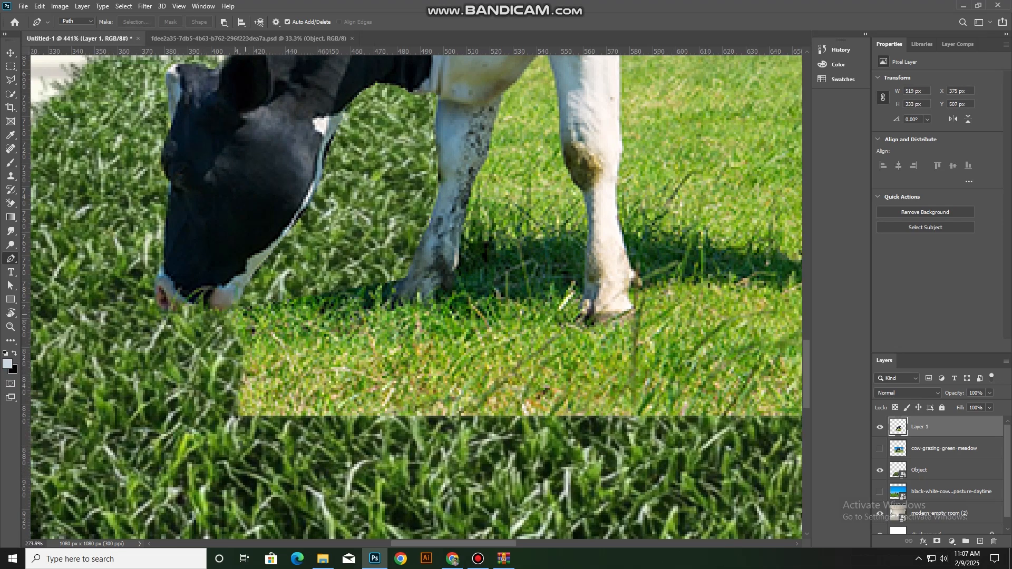
Trace a closed pen path around the leftover meadow between the cow's two front legs
scroll(358, 284, up, 1)
click(359, 283)
click(371, 271)
click(401, 276)
scroll(401, 275, down, 1)
click(404, 284)
scroll(403, 284, down, 1)
click(418, 279)
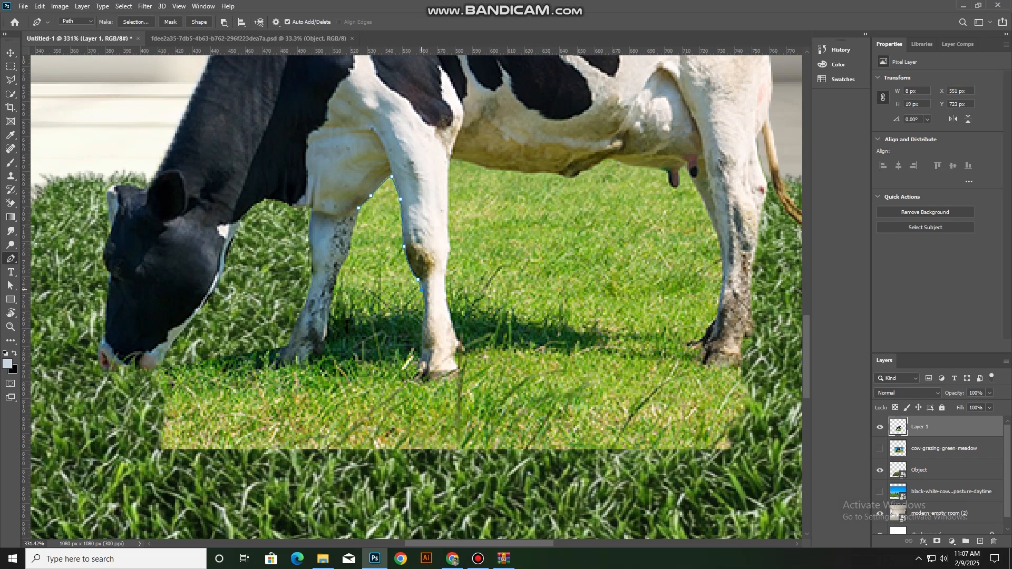
click(391, 295)
drag(362, 297, 353, 302)
click(335, 304)
Convert the path to a selection, delete the meadow between the front legs, and deselect
scroll(359, 209, down, 1)
key(ctrl+Return)
key(Delete)
key(ctrl+d)
Start a new pen path at the front leg and trace it along the cow's belly towards the udder
drag(460, 259, 426, 325)
scroll(426, 325, down, 6)
scroll(424, 266, up, 3)
click(397, 282)
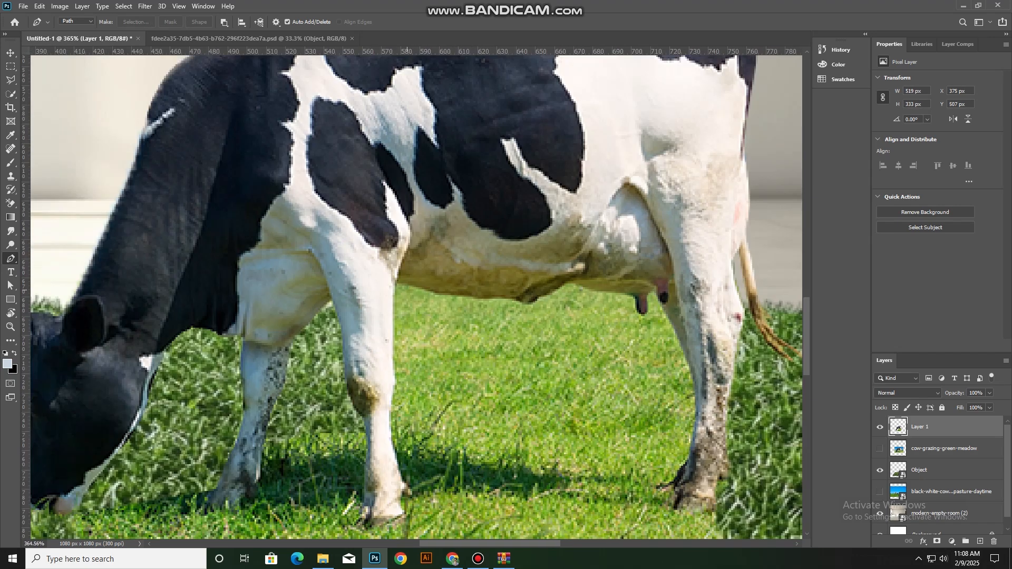
click(426, 290)
click(577, 286)
drag(630, 295, 477, 329)
scroll(476, 329, up, 4)
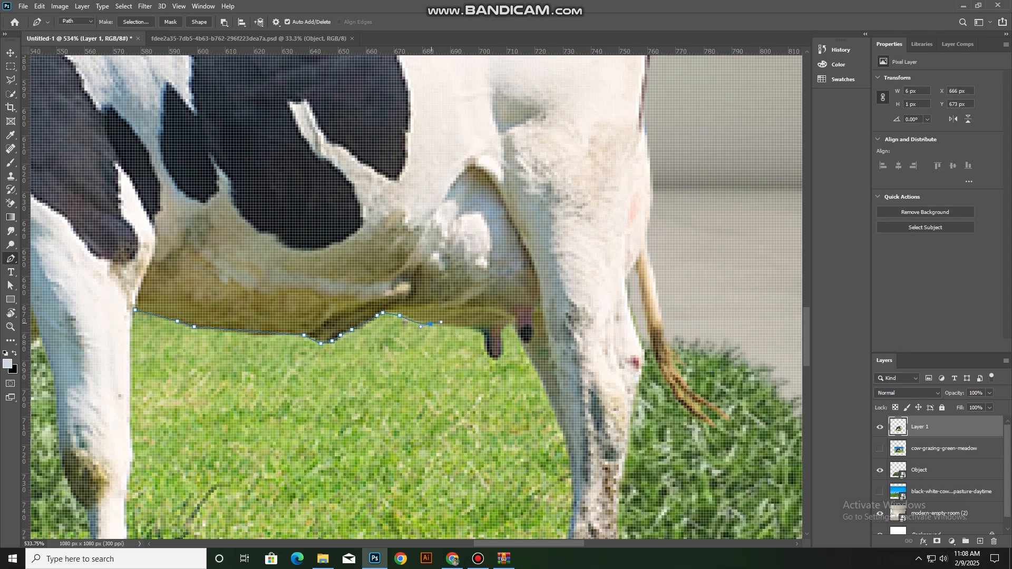
Continue the pen path around the udder's teat and down the front edge of the hind leg
click(484, 333)
click(484, 340)
click(487, 354)
click(506, 324)
click(511, 326)
scroll(512, 326, down, 2)
click(567, 404)
drag(566, 405, 568, 247)
click(574, 270)
drag(565, 369, 557, 386)
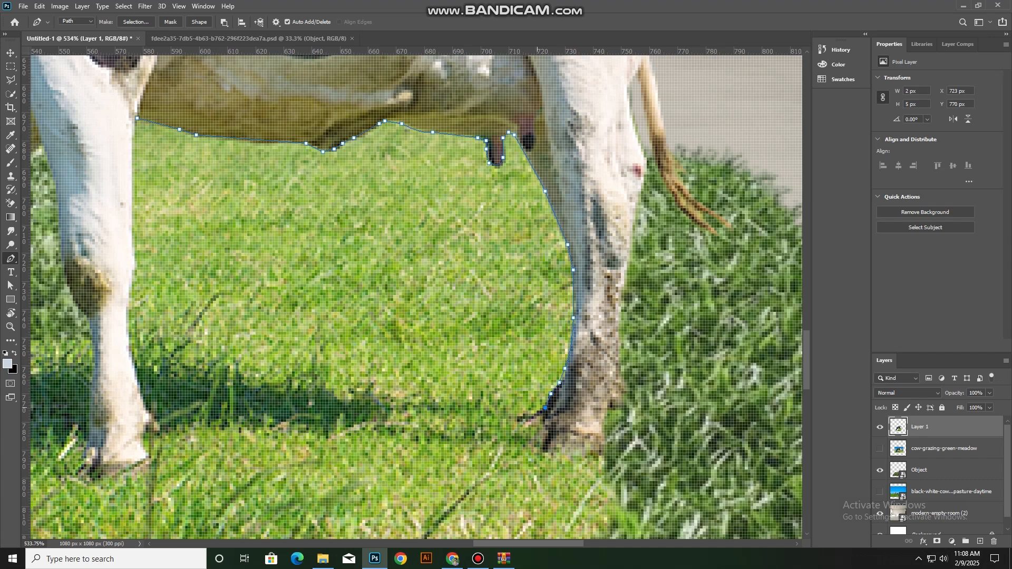
Lead the pen path across the meadow back to the front leg and close it at its starting point
scroll(537, 407, down, 1)
click(526, 397)
drag(454, 379, 429, 380)
drag(359, 372, 341, 359)
drag(312, 346, 291, 342)
drag(255, 330, 251, 319)
click(244, 307)
drag(236, 294, 224, 293)
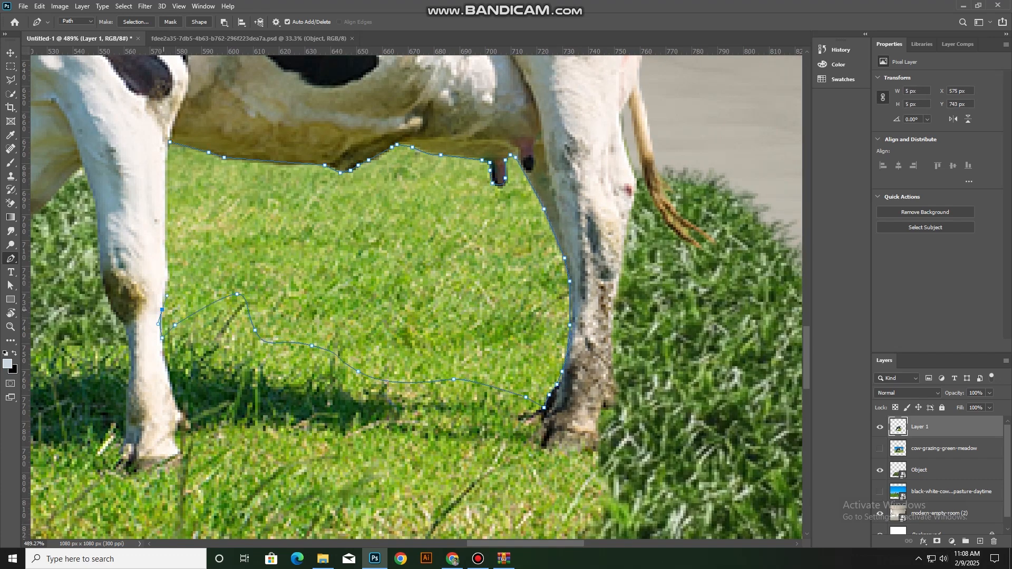
drag(165, 252, 165, 241)
click(169, 143)
Convert the path to a selection, delete the meadow beneath the belly, and deselect
scroll(266, 255, down, 4)
key(ctrl+Return)
key(Delete)
key(ctrl+d)
Move the cow towards the right part of the grass mat and scale it down
scroll(307, 318, down, 1)
scroll(311, 321, down, 7)
key(v)
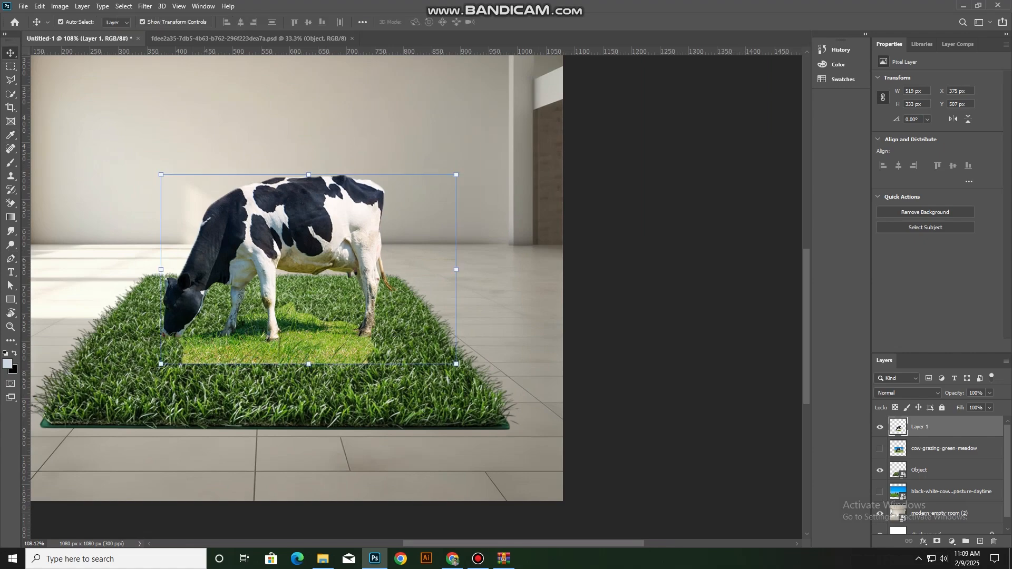
drag(222, 285, 325, 314)
scroll(325, 315, up, 5)
drag(469, 138, 442, 218)
drag(428, 264, 454, 262)
scroll(525, 352, down, 4)
key(alt+space)
key(Escape)
key(Return)
Shrink the cow further and position it near the mat's front-right corner
scroll(486, 378, up, 6)
drag(535, 219, 577, 261)
drag(749, 202, 743, 206)
click(522, 22)
drag(580, 274, 494, 221)
Add a layer mask to the cow and paint it with black at 24% opacity to blend the leftover meadow into the mat
click(937, 541)
scroll(486, 269, up, 3)
drag(486, 269, 485, 284)
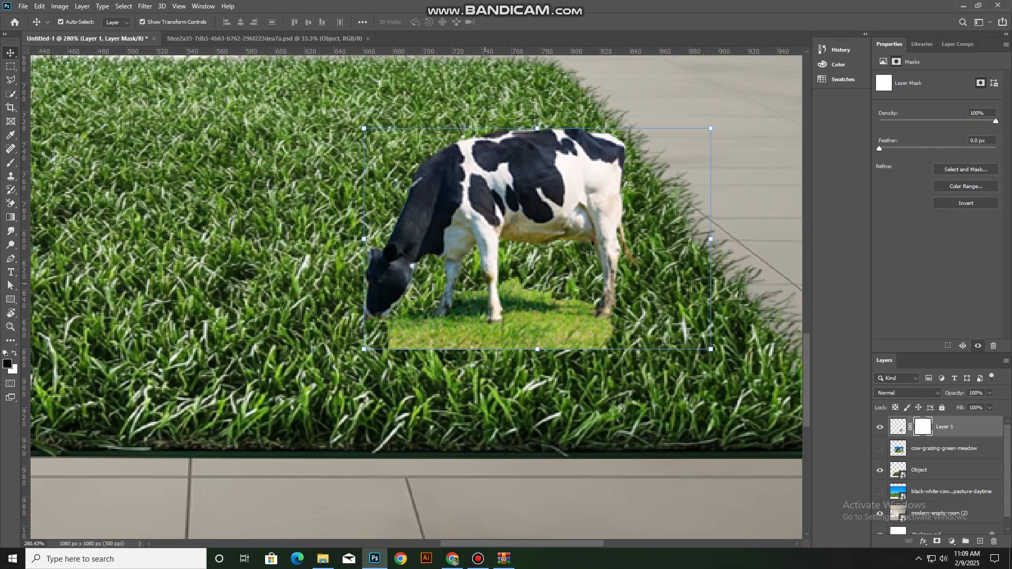
key(b)
key(bracketleft)
mouse_move(577, 345)
mouse_down()
mouse_move(606, 346)
mouse_move(395, 334)
mouse_move(589, 337)
mouse_up()
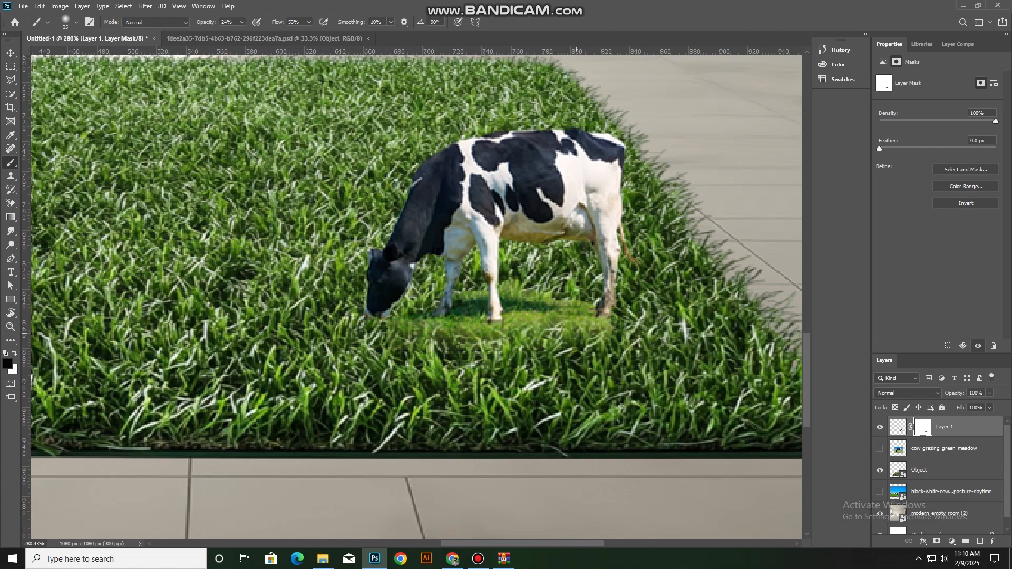
drag(525, 322, 496, 327)
Scale the cow to about 95% and place it at the mat's right edge near the front corner
scroll(469, 301, down, 5)
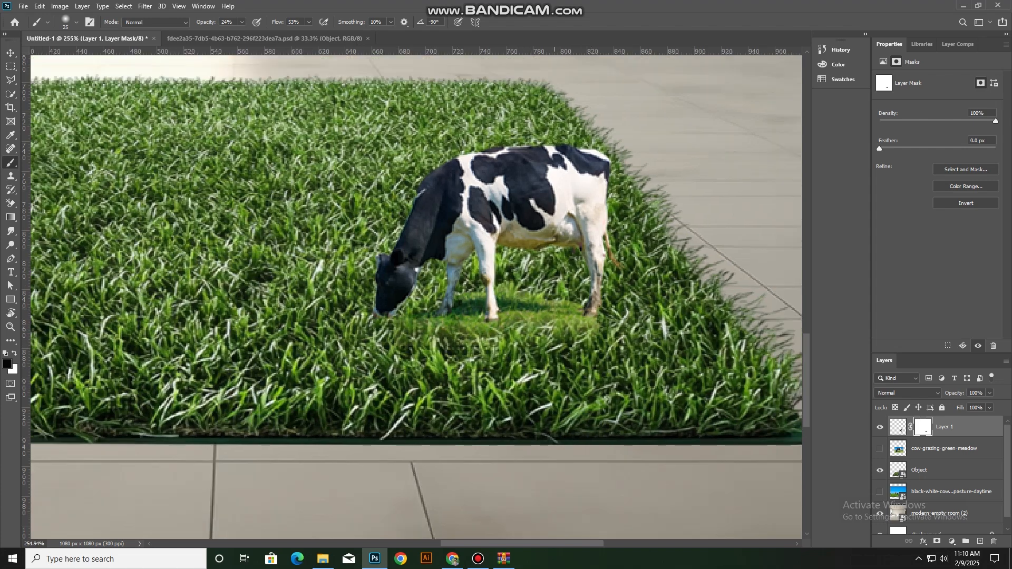
scroll(449, 239, down, 1)
drag(449, 239, 515, 262)
click(564, 221)
drag(564, 220, 564, 223)
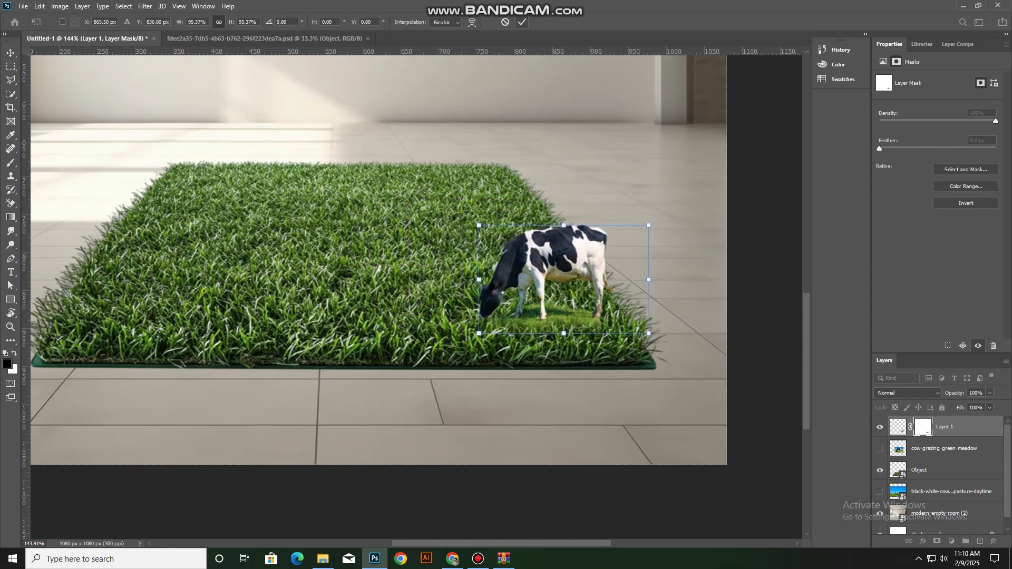
click(522, 23)
Apply Levels to the grass mat with input values of 18, 1.19 and 233
scroll(529, 173, down, 1)
click(463, 211)
click(59, 6)
mouse_move(74, 32)
click(180, 43)
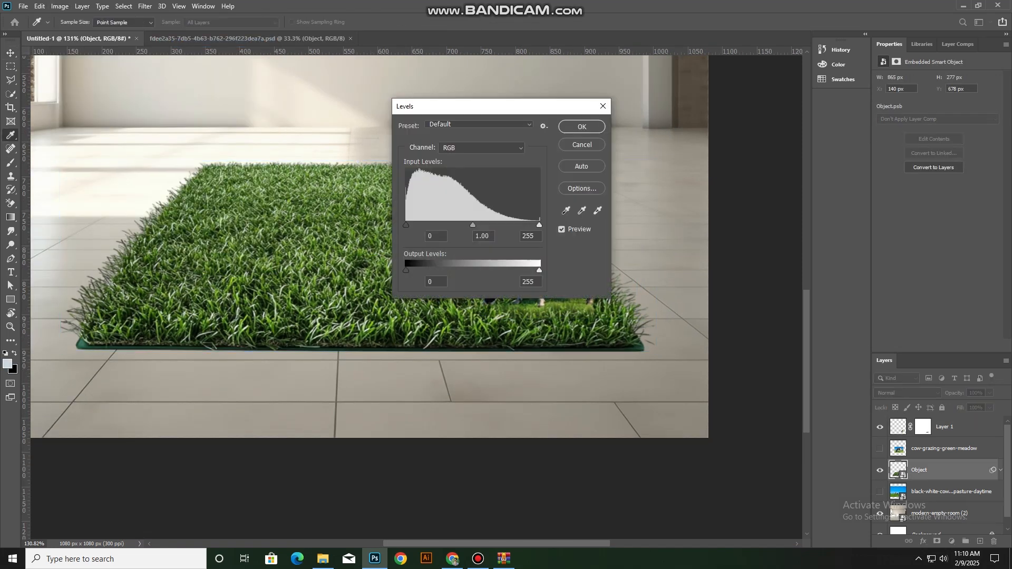
drag(651, 244, 640, 243)
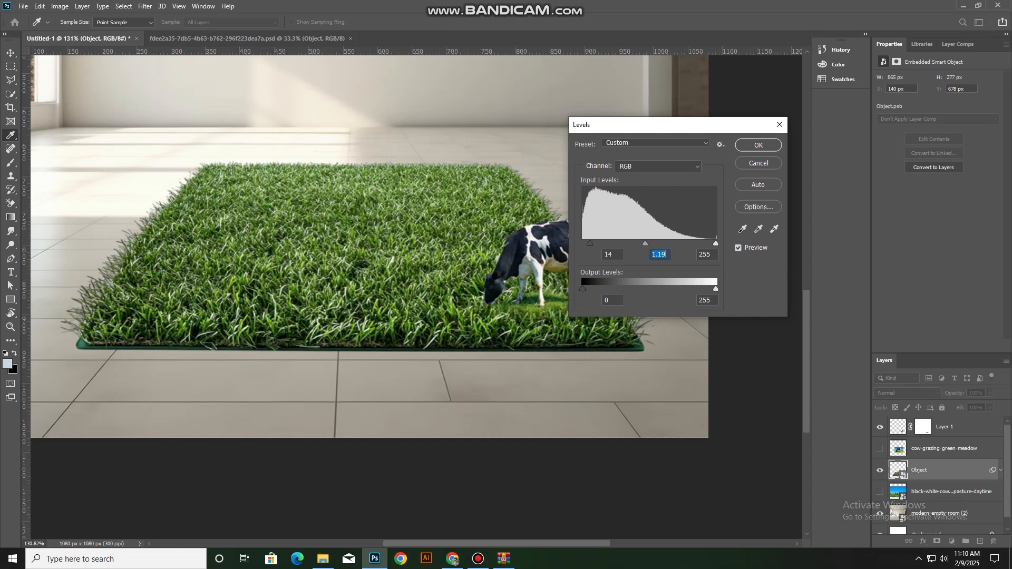
click(758, 145)
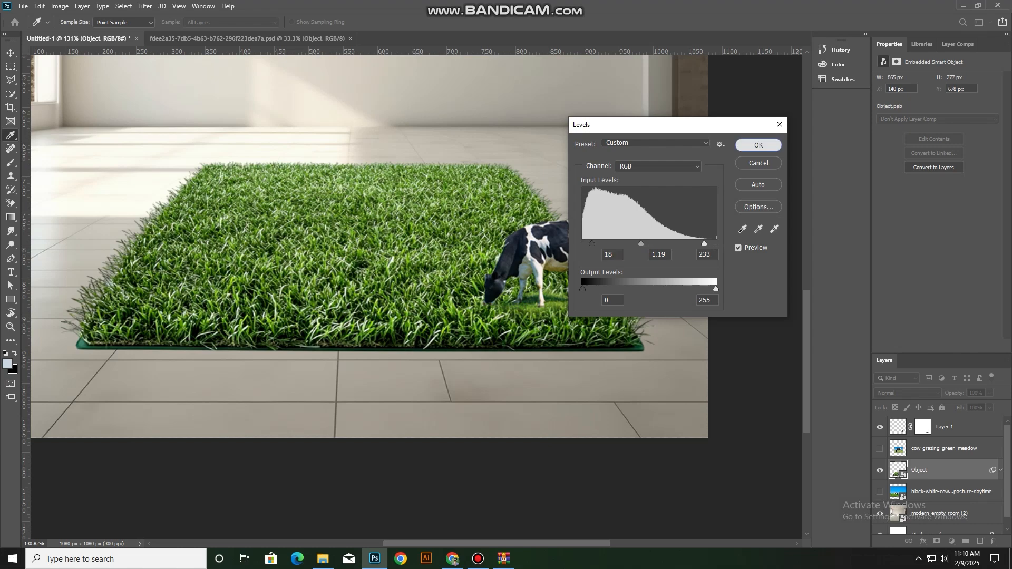
click(751, 169)
Try to use the black-white cow pasture photo by showing it and moving it to the top of the layer stack
scroll(527, 369, down, 4)
scroll(493, 419, up, 3)
scroll(485, 342, up, 2)
drag(497, 425, 456, 277)
scroll(881, 481, down, 2)
click(880, 481)
drag(944, 481, 944, 420)
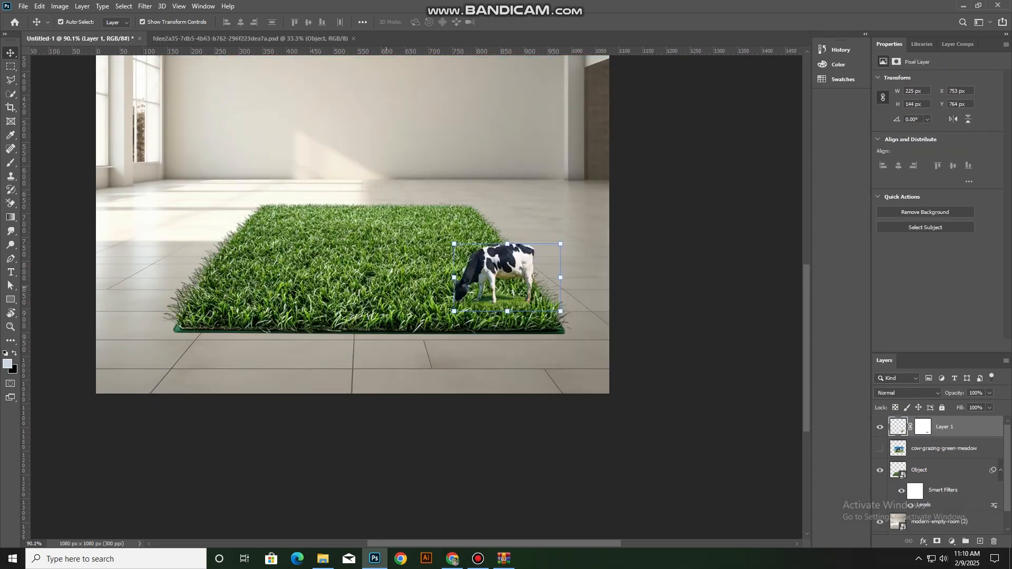
Duplicate the cow onto the mat's front-left corner and flip the copy horizontally
drag(509, 247, 235, 263)
key(ctrl+t)
right_click(339, 256)
click(369, 436)
key(Return)
click(264, 448)
Copy the flipped cow to the mat's back-left corner and scale the copy down to match the distance
scroll(341, 255, up, 4)
drag(342, 254, 438, 327)
drag(310, 334, 342, 233)
drag(352, 242, 340, 247)
key(Return)
click(417, 215)
Duplicate the small cow onto the mat's back-right corner and flip the copy horizontally
scroll(496, 311, down, 4)
scroll(497, 315, up, 3)
drag(334, 345, 582, 347)
key(ctrl+t)
right_click(574, 345)
click(605, 523)
click(522, 22)
Enlarge the front-left cow to about 126% and adjust its position on the mat's corner
scroll(421, 337, down, 5)
click(323, 403)
key(ctrl+t)
drag(320, 385, 320, 379)
drag(333, 391, 338, 392)
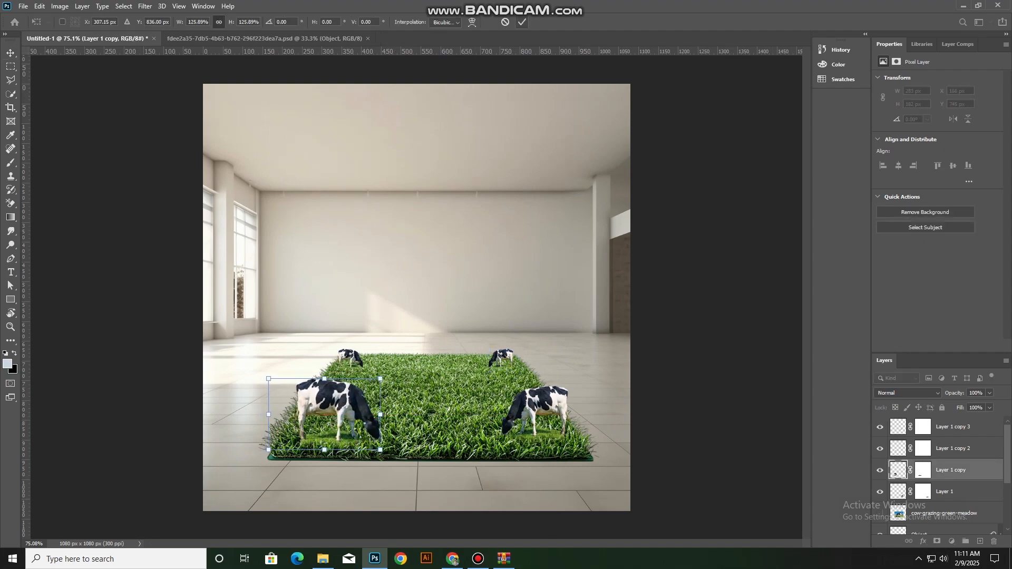
key(Return)
Paint black on the front-left cow's layer mask at 37% brush opacity to hide the meadow patch around its feet
scroll(327, 473, up, 14)
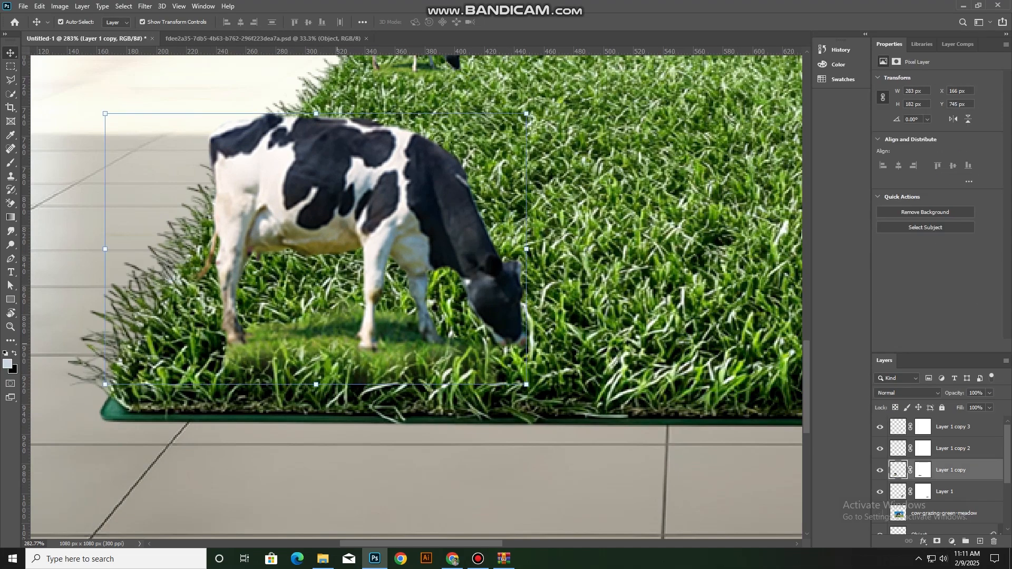
key(b)
click(927, 475)
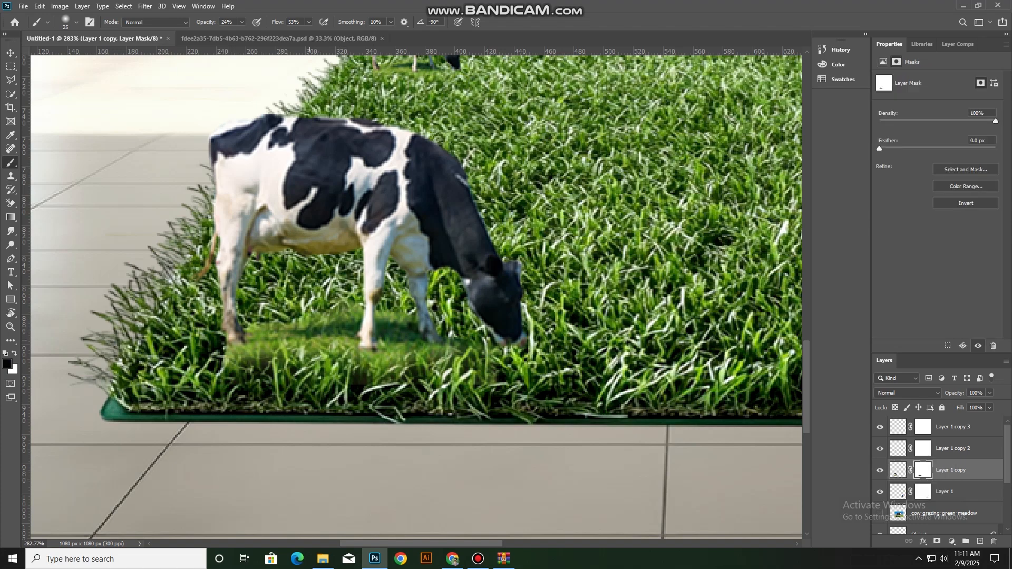
mouse_move(279, 363)
mouse_down()
mouse_move(261, 343)
mouse_move(332, 328)
mouse_up()
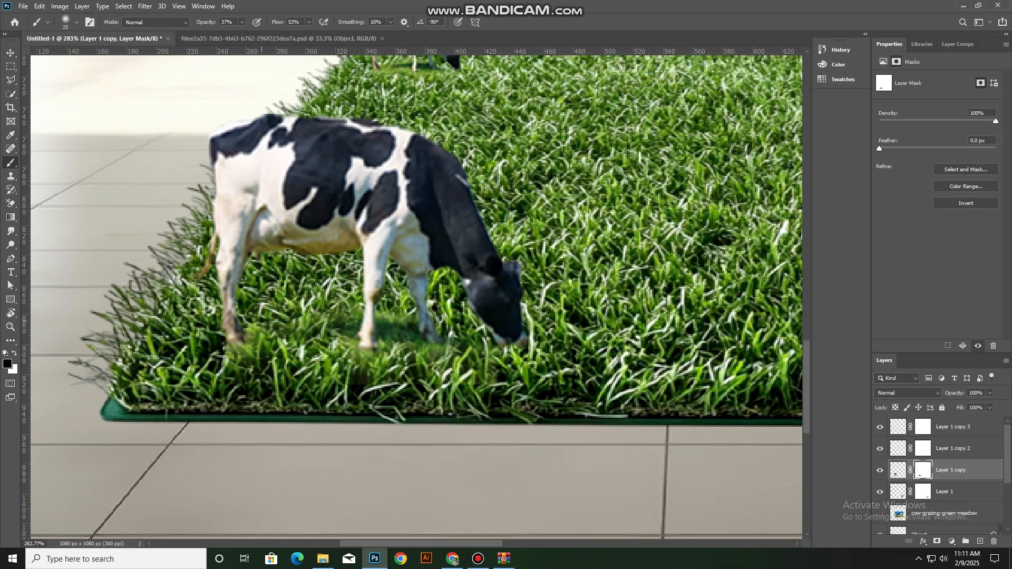
scroll(316, 360, down, 12)
key(v)
click(138, 420)
scroll(138, 420, down, 3)
scroll(138, 420, up, 3)
scroll(138, 420, down, 4)
scroll(398, 460, up, 2)
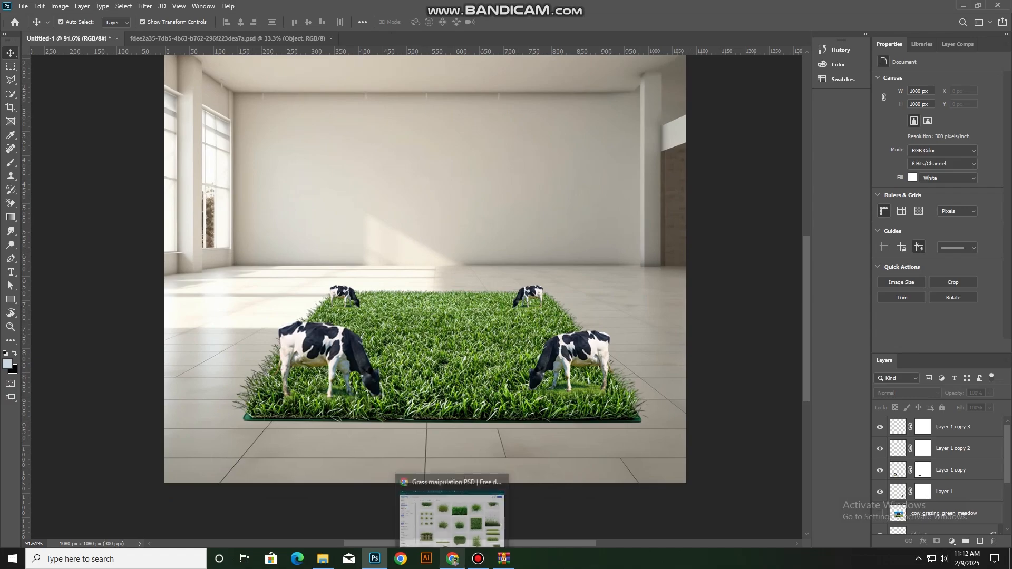
Switch to File Explorer, preview the Nido milk powder image in the Downloads folder, and place it into the room document in Photoshop
click(453, 559)
click(323, 559)
click(44, 112)
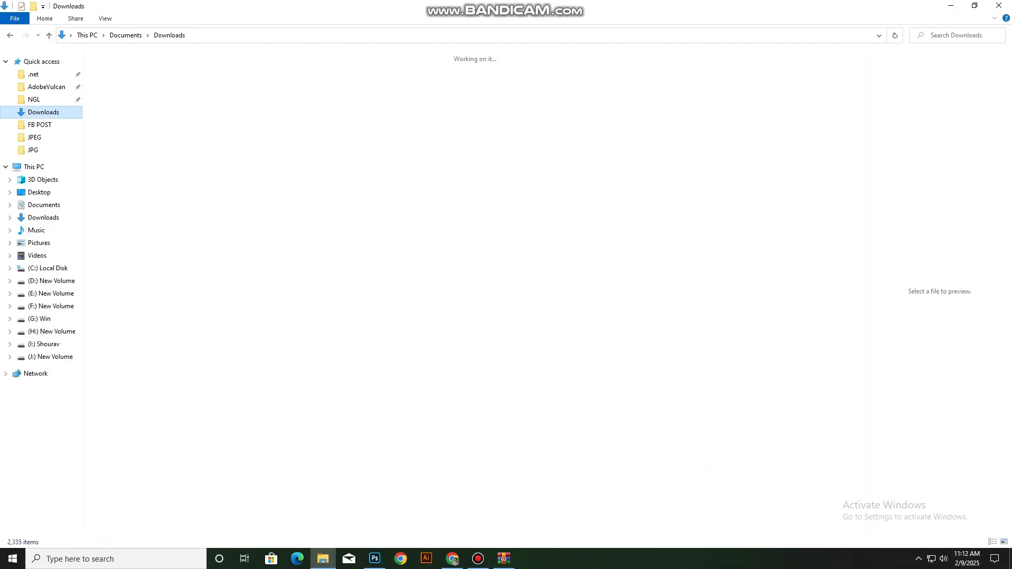
click(196, 101)
double_click(195, 101)
click(999, 6)
drag(195, 102, 430, 406)
Resize the milk powder image to 426 x 426 px, position it above the middle of the mat, and rasterize its layer
drag(686, 269, 529, 329)
drag(506, 295, 531, 311)
key(Return)
right_click(920, 427)
click(802, 286)
Try to select the milk powder image's white background with the Magic Wand at tolerance 32, and deselect
scroll(417, 283, up, 5)
scroll(425, 307, up, 1)
right_click(11, 94)
click(62, 115)
click(323, 222)
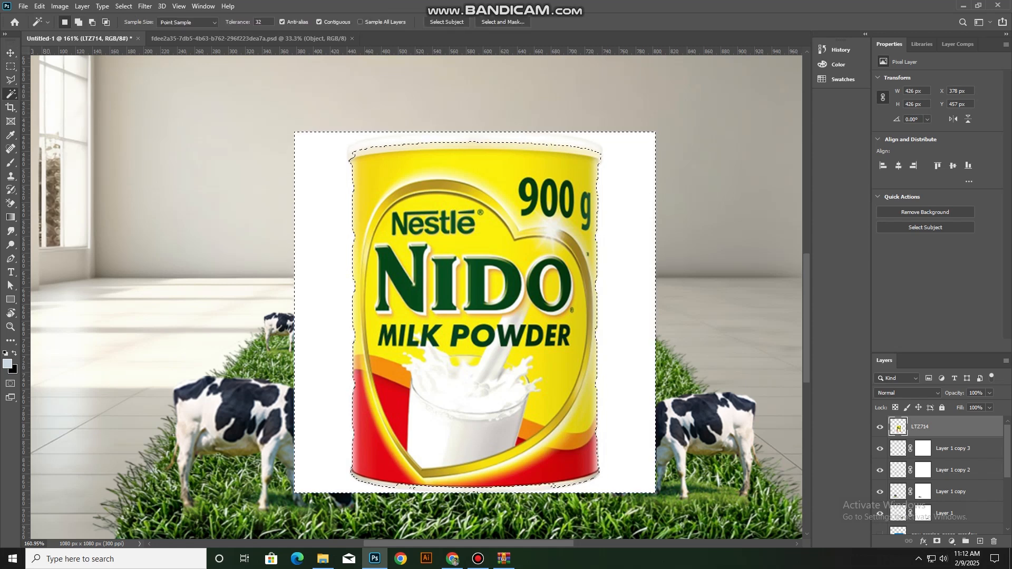
key(ctrl+d)
Start a pen path at the left end of the milk powder can's lid and curve it along the lid's top edge
scroll(369, 187, up, 2)
key(p)
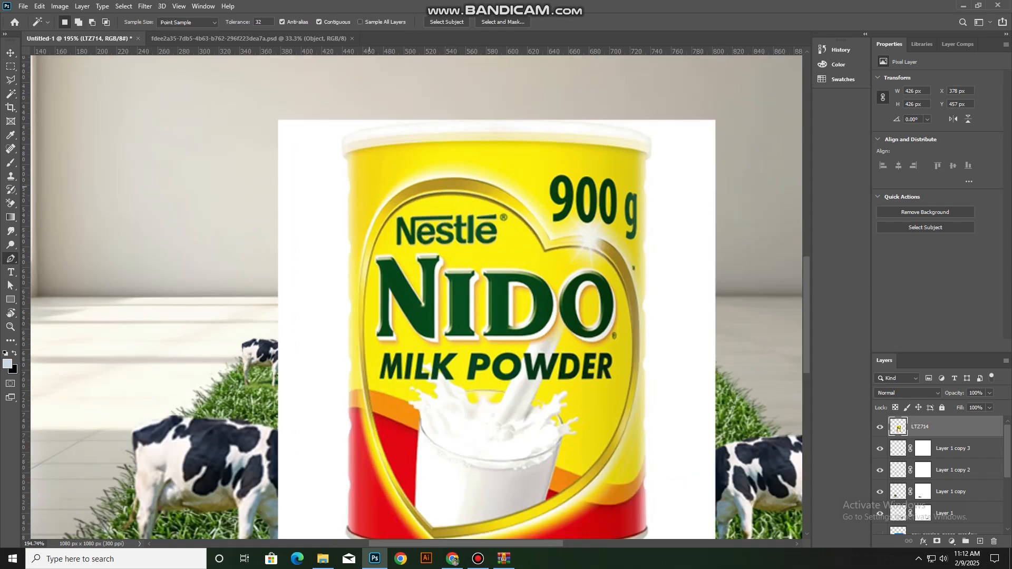
scroll(344, 141, up, 7)
click(341, 130)
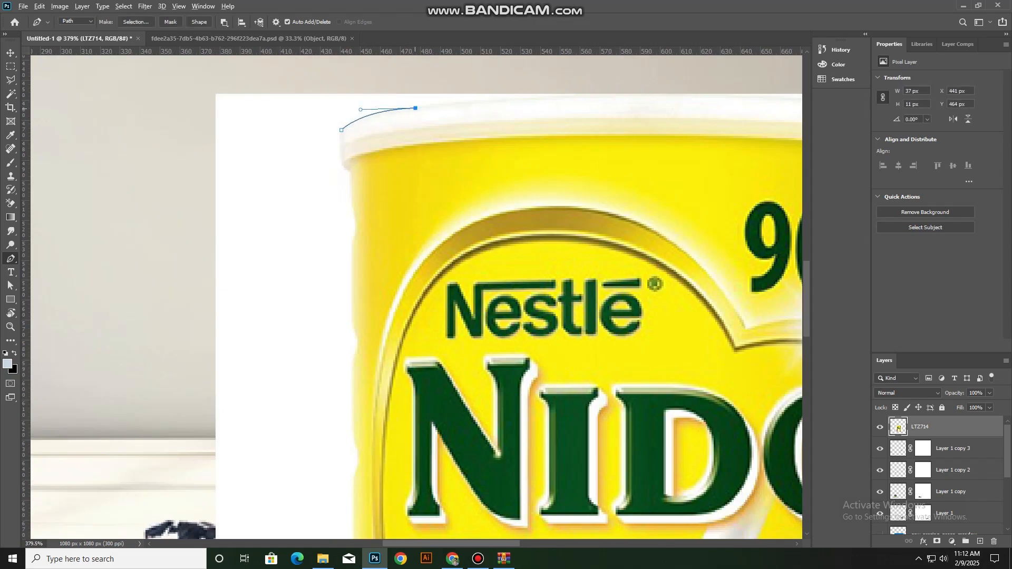
drag(647, 92, 417, 162)
alt+click(647, 93)
Continue the pen path around the right end of the can's lid and onto the top of its right side
drag(545, 196, 563, 230)
click(545, 224)
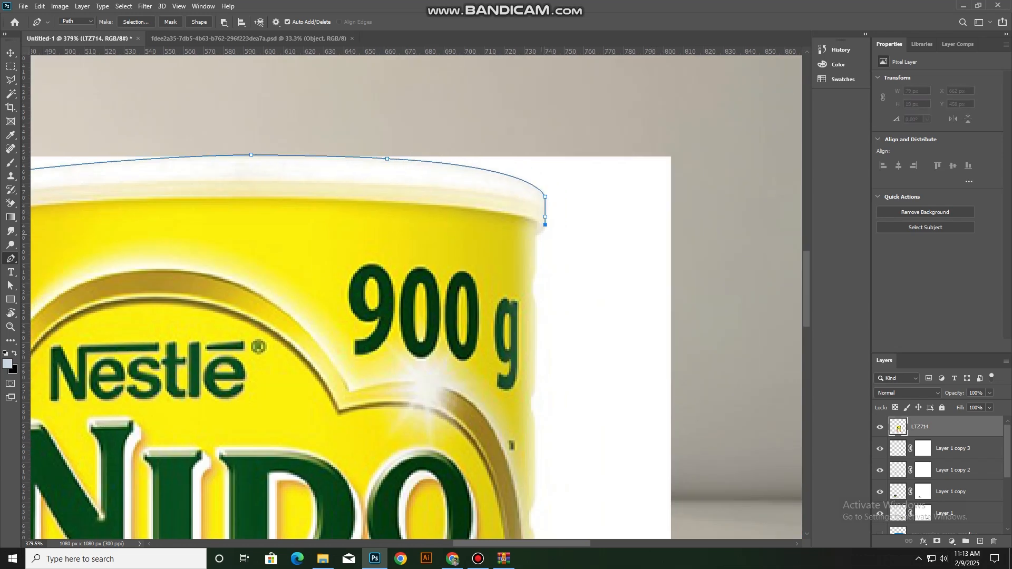
scroll(515, 298, down, 5)
scroll(519, 278, up, 5)
click(532, 276)
scroll(534, 260, down, 1)
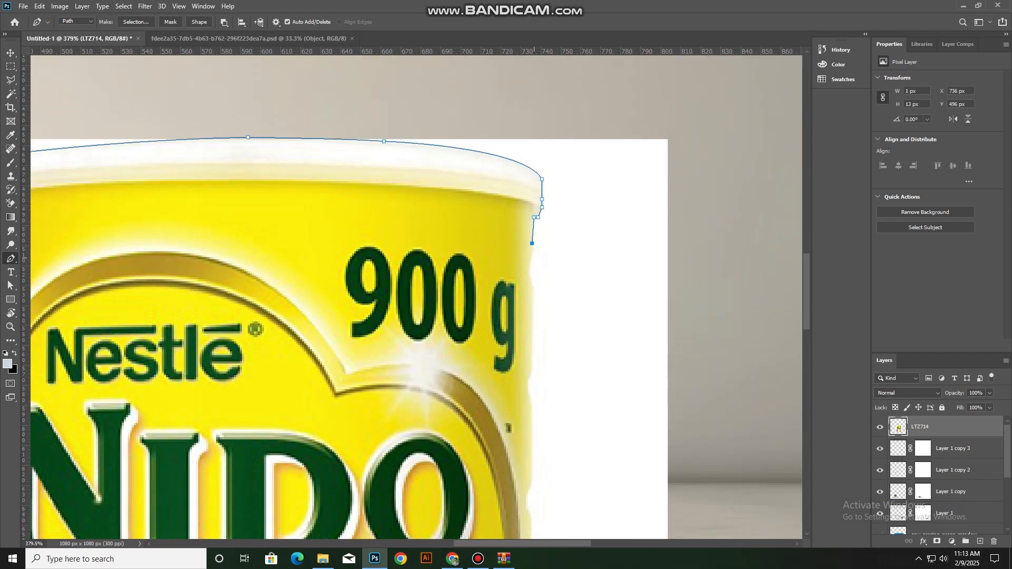
Trace the pen path down the can's upper right edge, following the ridges beside the 900 g text
drag(532, 278, 533, 281)
click(533, 287)
scroll(534, 284, down, 4)
click(532, 311)
scroll(531, 311, down, 3)
click(532, 311)
scroll(532, 295, down, 5)
click(531, 276)
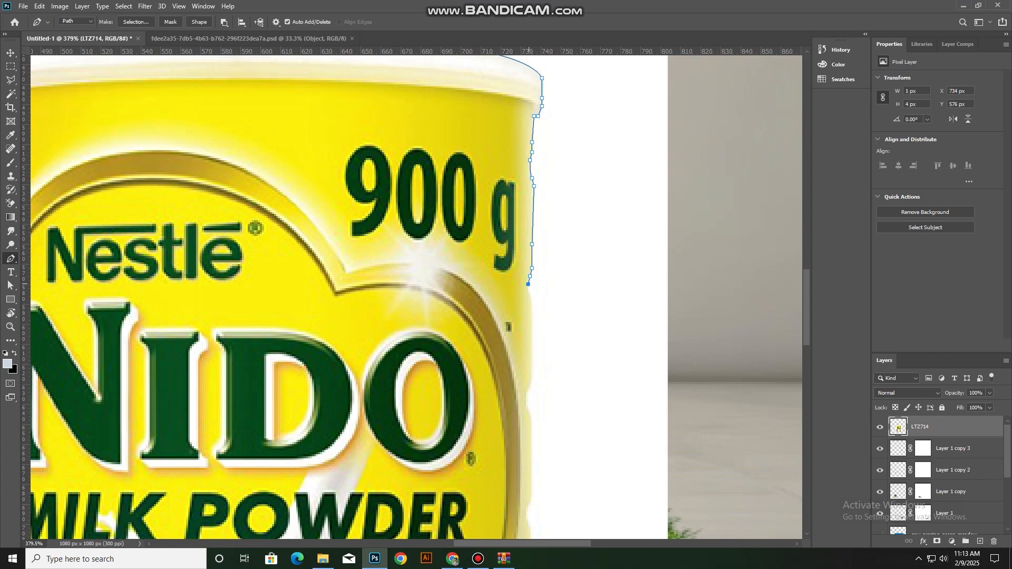
scroll(530, 271, down, 2)
scroll(522, 266, up, 3)
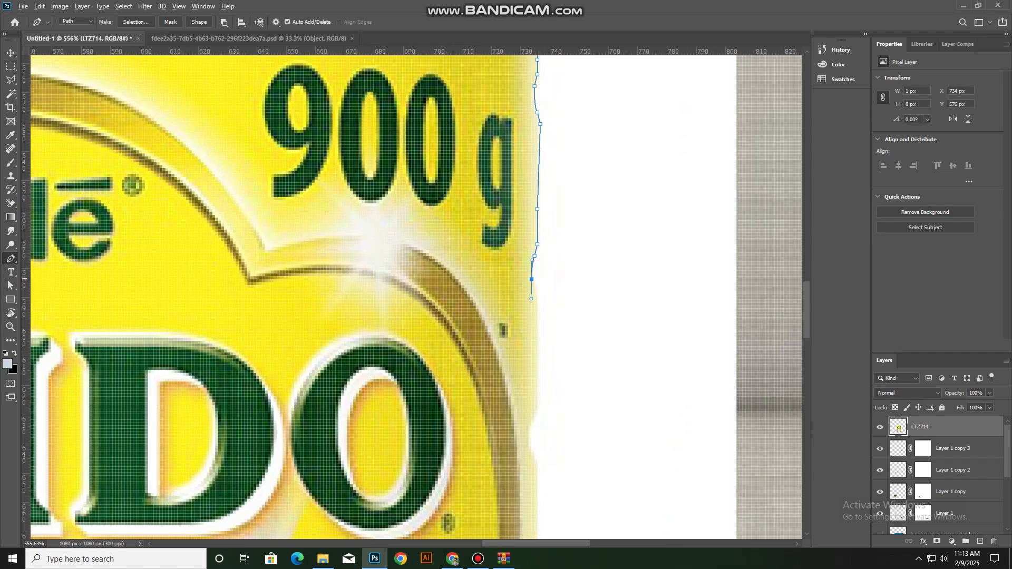
Extend the pen path down the can's right edge and around the ridge beside the O of NIDO
alt+click(531, 280)
click(537, 288)
scroll(537, 289, down, 2)
click(538, 316)
scroll(538, 311, down, 3)
click(528, 302)
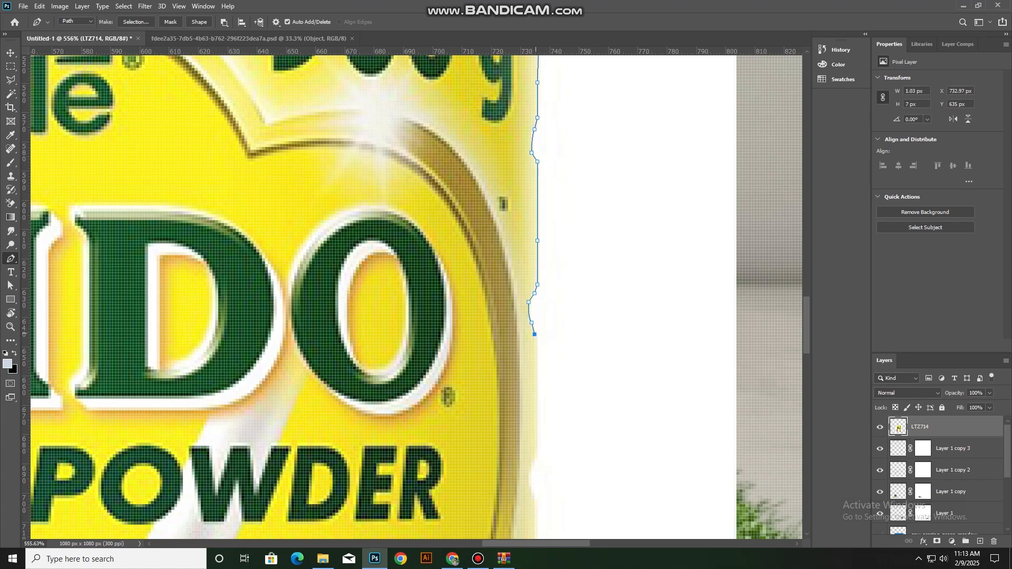
Trace the pen path along the can's right edge past the MILK POWDER text to the next ridge
scroll(536, 333, down, 3)
click(538, 319)
scroll(537, 320, down, 1)
click(537, 347)
scroll(537, 342, down, 1)
click(531, 334)
click(529, 340)
scroll(530, 340, down, 1)
click(535, 324)
click(537, 341)
click(535, 371)
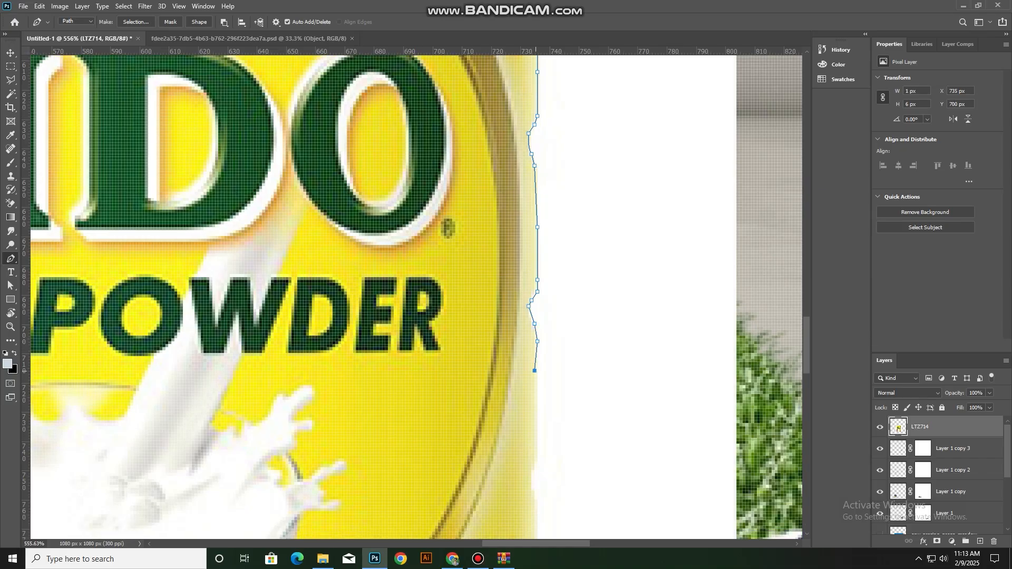
scroll(530, 370, down, 1)
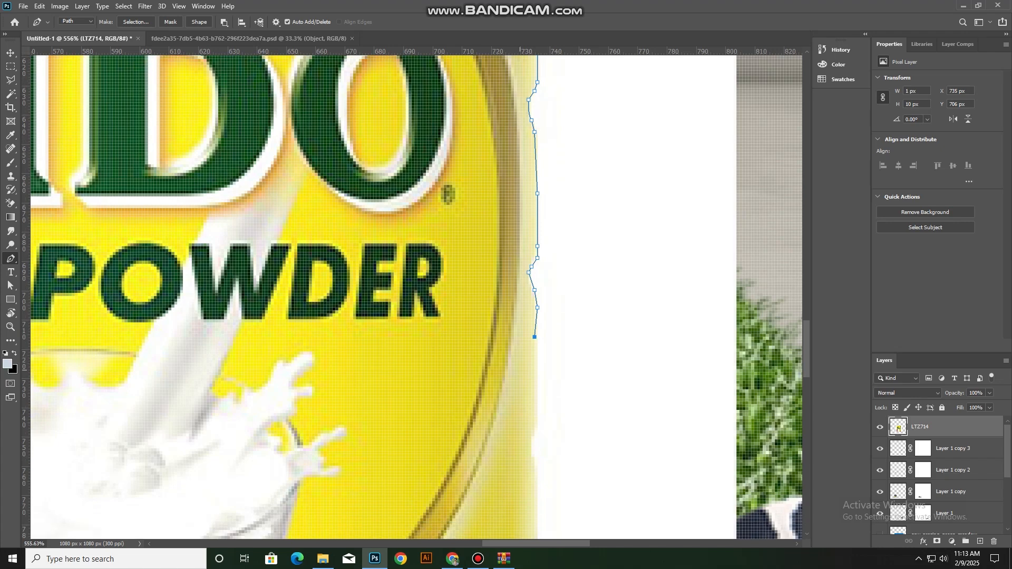
scroll(537, 338, down, 1)
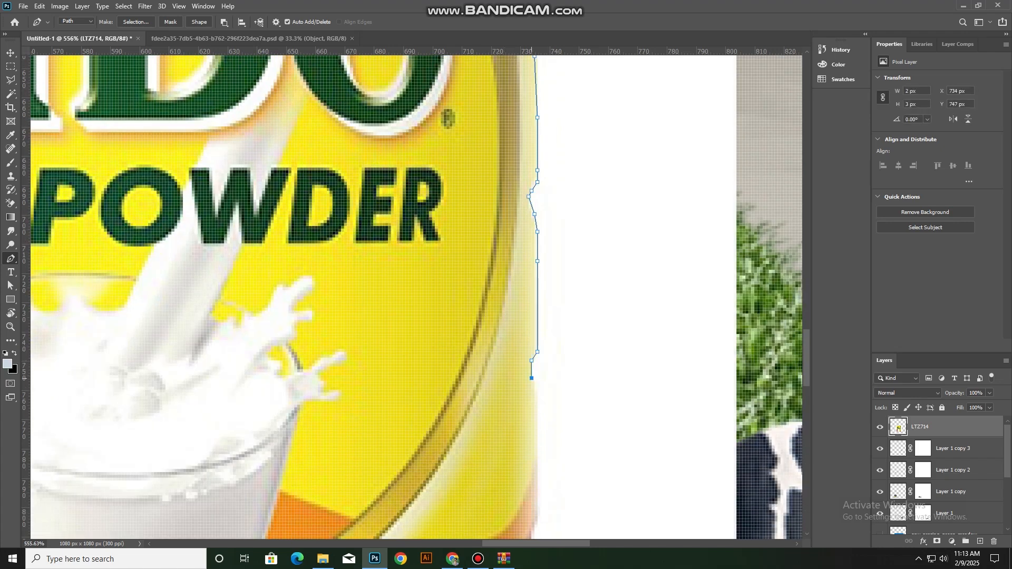
Extend the pen path down the can's right edge from beside the milk splash to the orange band
scroll(532, 378, down, 1)
click(535, 350)
click(537, 383)
scroll(538, 384, down, 2)
click(538, 391)
scroll(536, 390, down, 1)
click(537, 361)
scroll(537, 364, down, 2)
scroll(537, 364, right, 1)
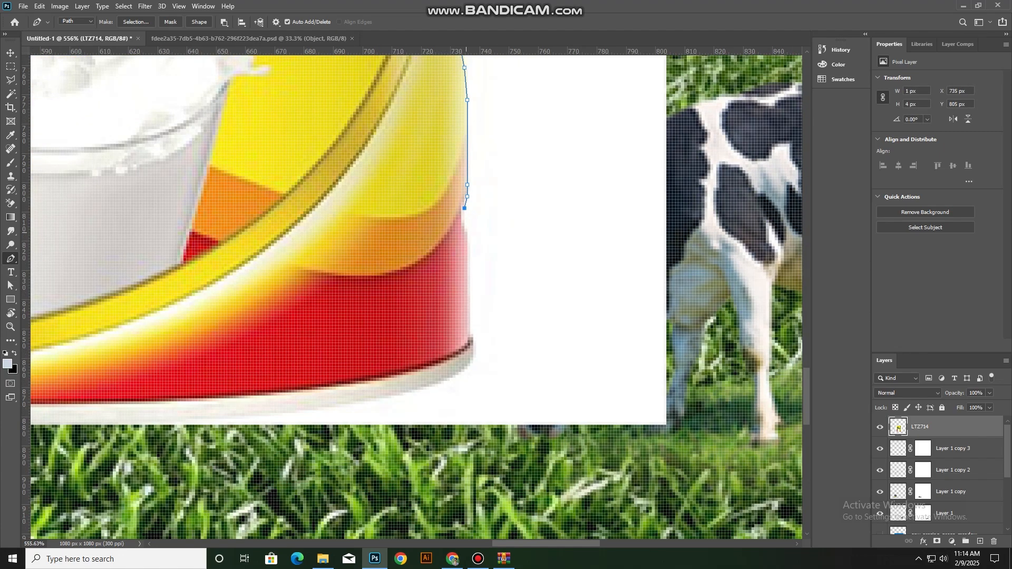
Carry the pen path down beside the red band to the right end of the can's bottom rim
click(471, 330)
scroll(471, 330, down, 1)
click(473, 314)
scroll(474, 314, down, 1)
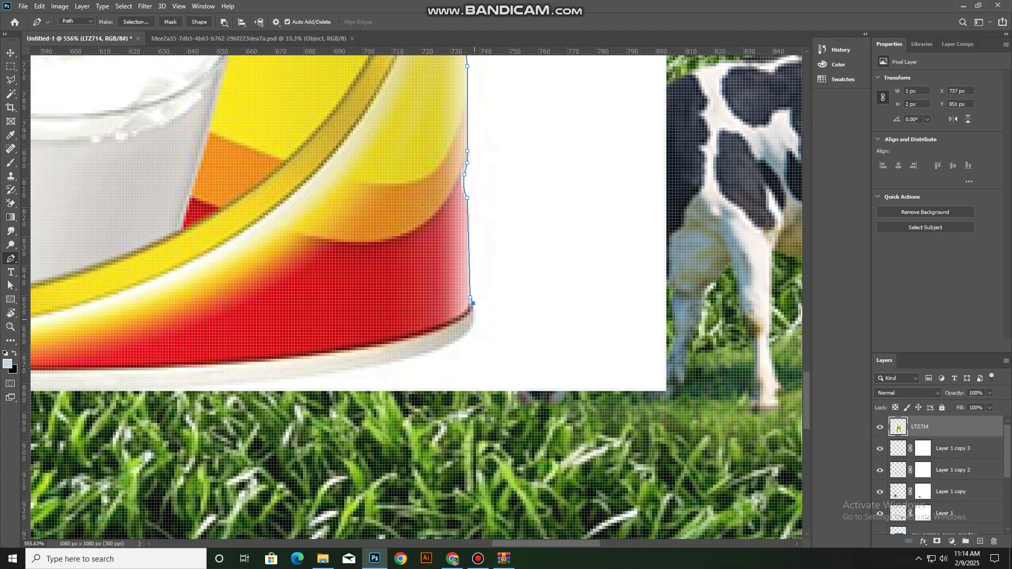
click(473, 307)
scroll(474, 306, down, 1)
Curve the pen path along the can's bottom rim, around its left end and up beside the red area
drag(303, 343, 448, 292)
alt+click(583, 278)
drag(183, 290, 75, 281)
ctrl+drag(290, 298, 735, 306)
scroll(495, 300, down, 4)
drag(338, 268, 329, 257)
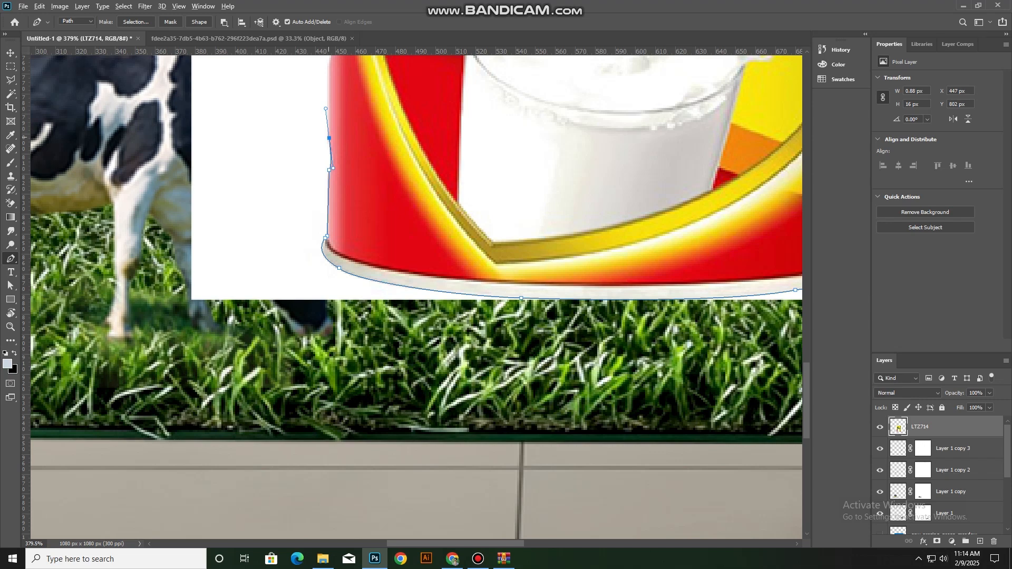
Trace the pen path up the can's left edge, following the ridges to just below the lid
alt+click(329, 138)
drag(391, 81, 380, 229)
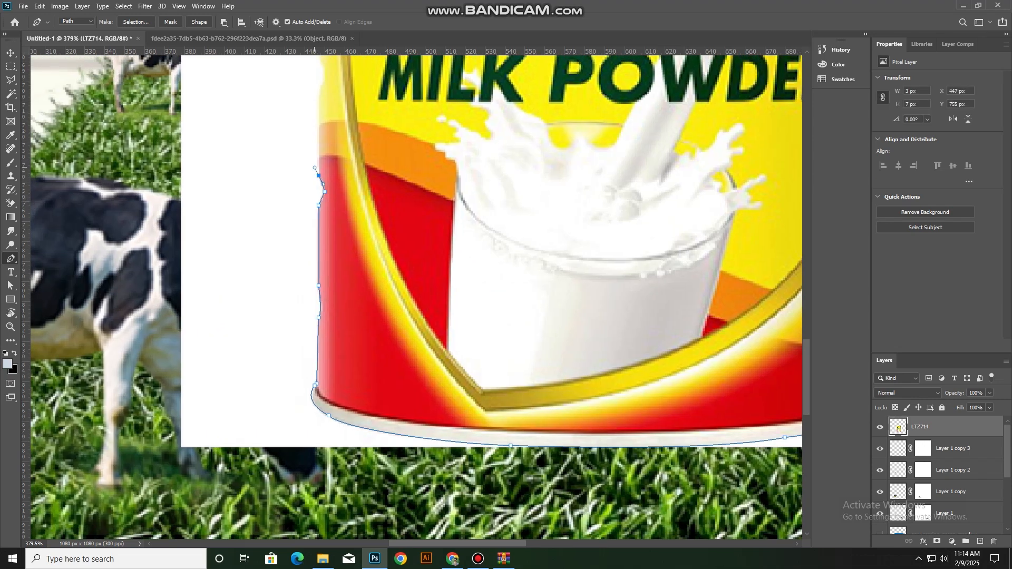
drag(329, 96, 365, 288)
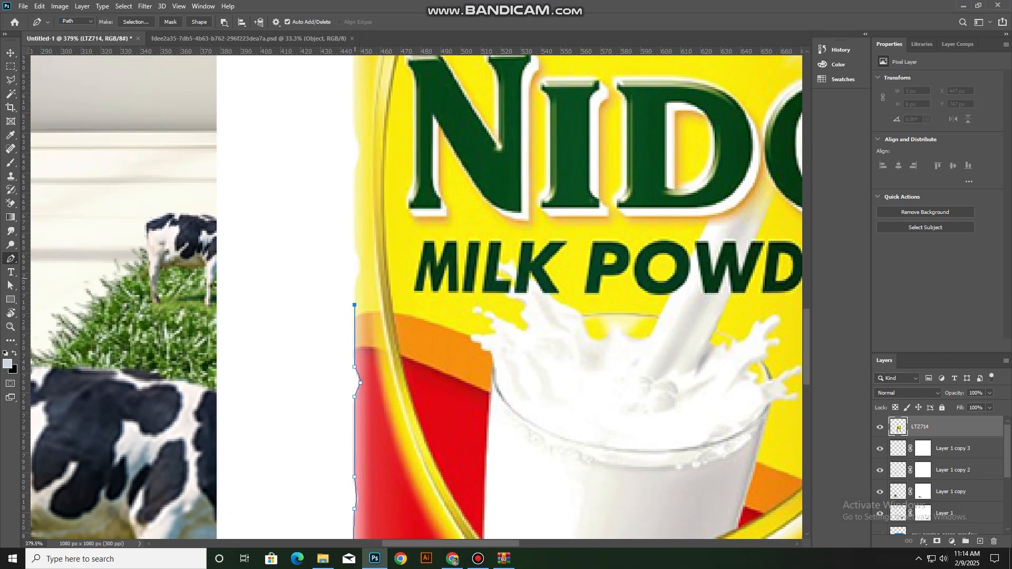
alt+click(354, 248)
click(355, 169)
drag(354, 135, 383, 361)
click(383, 272)
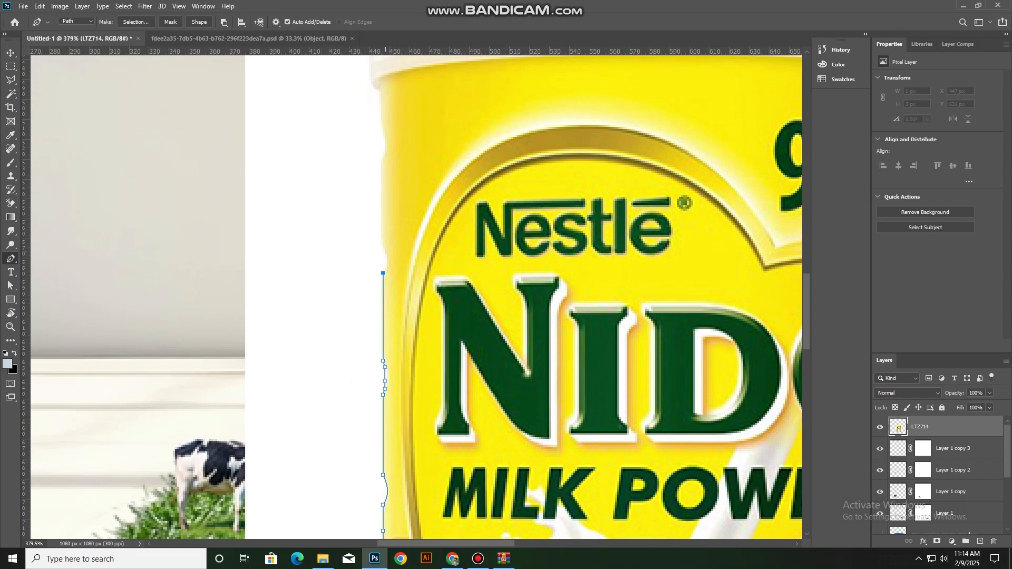
drag(386, 248, 390, 263)
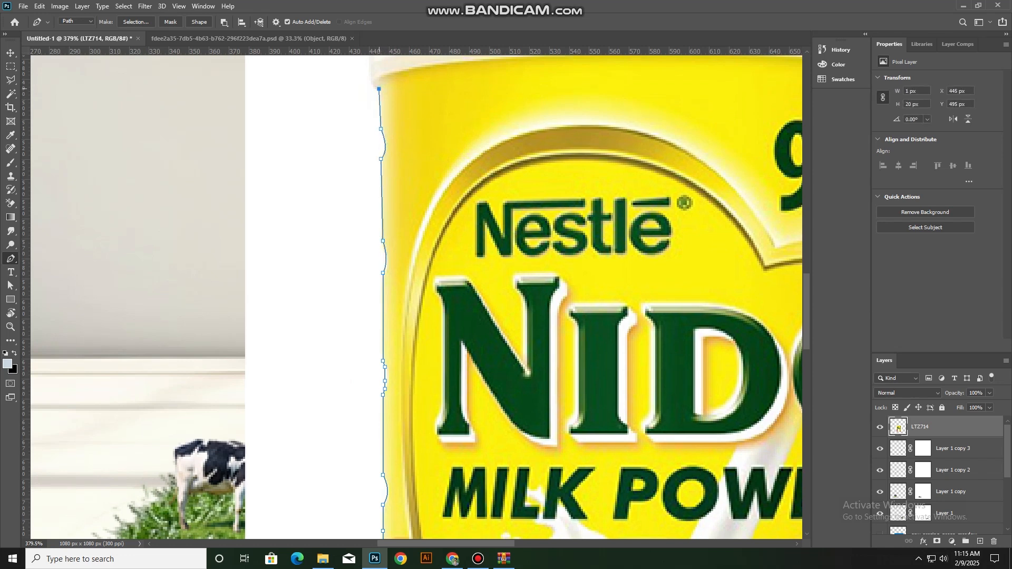
Carry the pen path around the lid's left end and close it at the starting point
drag(369, 76, 414, 292)
click(413, 264)
scroll(411, 293, down, 5)
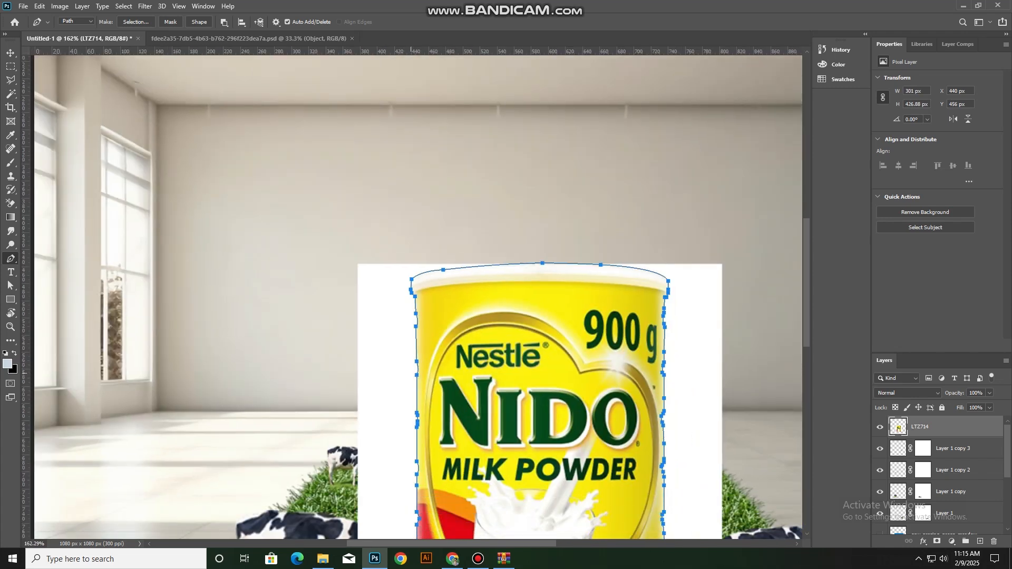
Turn the path into a selection, put the can on its own layer, and delete the original white-background layer
key(ctrl+Return)
key(ctrl+j)
key(ctrl+z)
scroll(418, 378, down, 1)
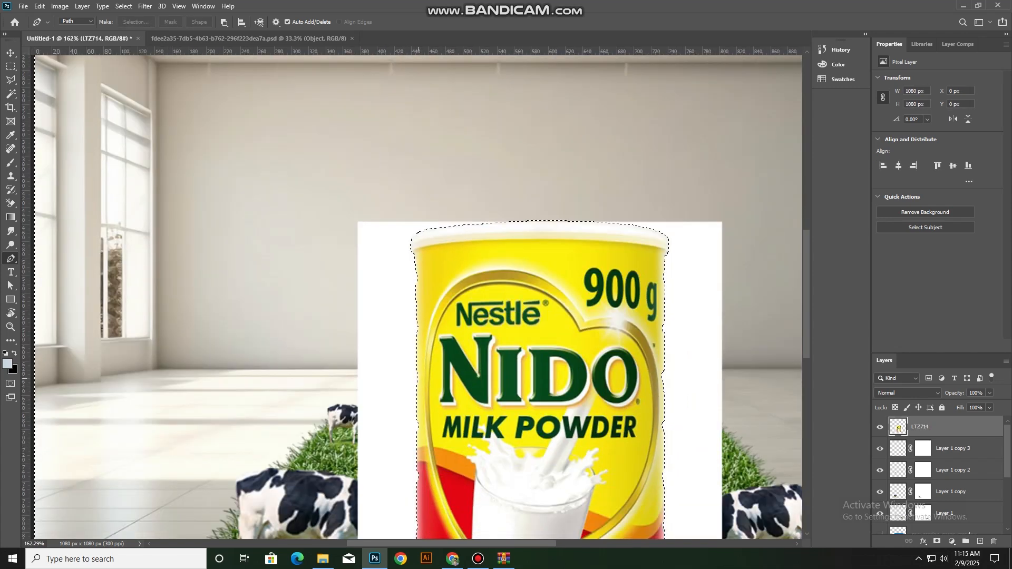
key(ctrl+x)
key(ctrl+v)
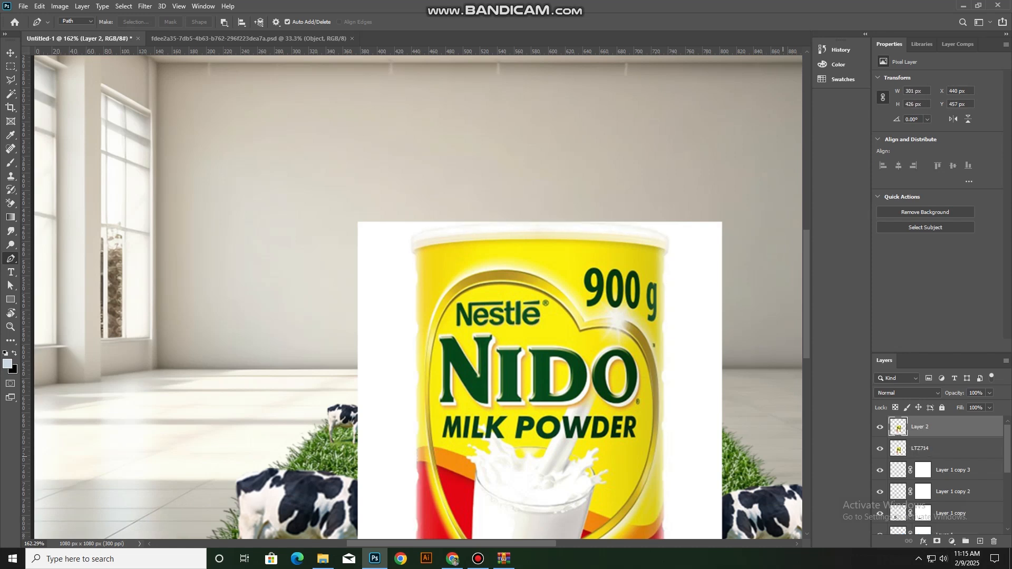
scroll(417, 297, down, 1)
click(919, 448)
key(Delete)
scroll(418, 297, down, 1)
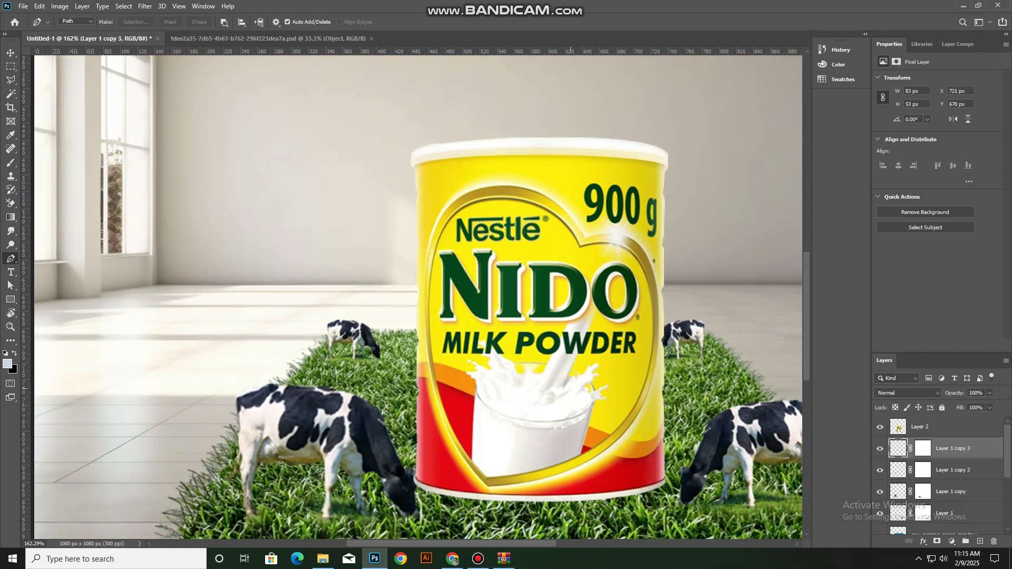
Scale down the cut-out can and position it on the middle of the grass mat
key(ctrl+0)
click(11, 52)
click(437, 327)
drag(437, 263, 437, 278)
drag(438, 328, 431, 328)
drag(429, 277, 429, 273)
drag(431, 332, 432, 324)
key(Return)
Move the can layer directly above the grass mat layer and enlarge the can to 104.71%
drag(933, 427, 933, 465)
scroll(429, 386, up, 4)
drag(423, 257, 423, 257)
drag(430, 209, 429, 204)
drag(437, 284, 437, 279)
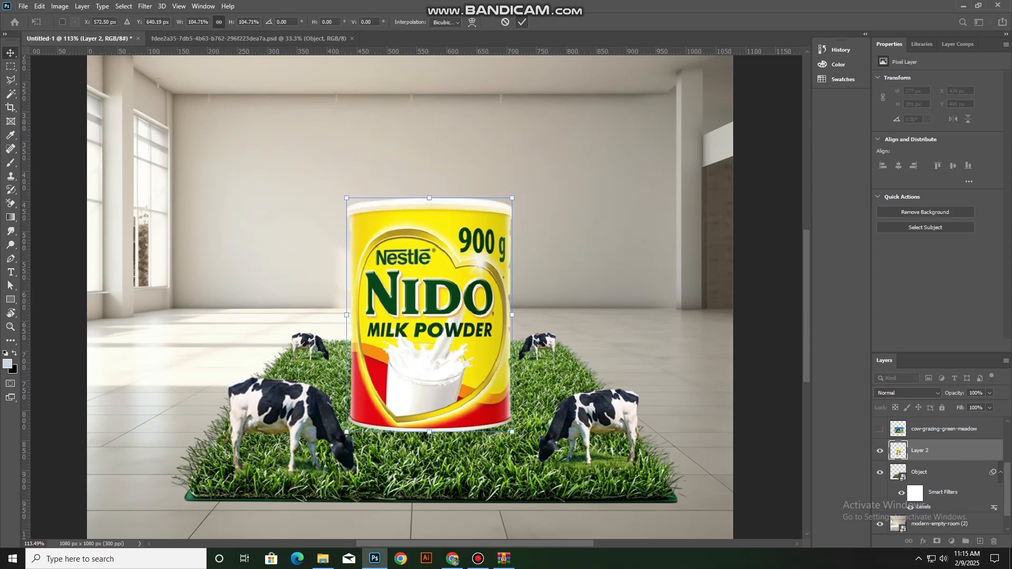
Enlarge the front left cow to 124.18% so that its head overlaps the can's lower left side
click(308, 411)
drag(271, 378, 271, 364)
drag(316, 426, 322, 420)
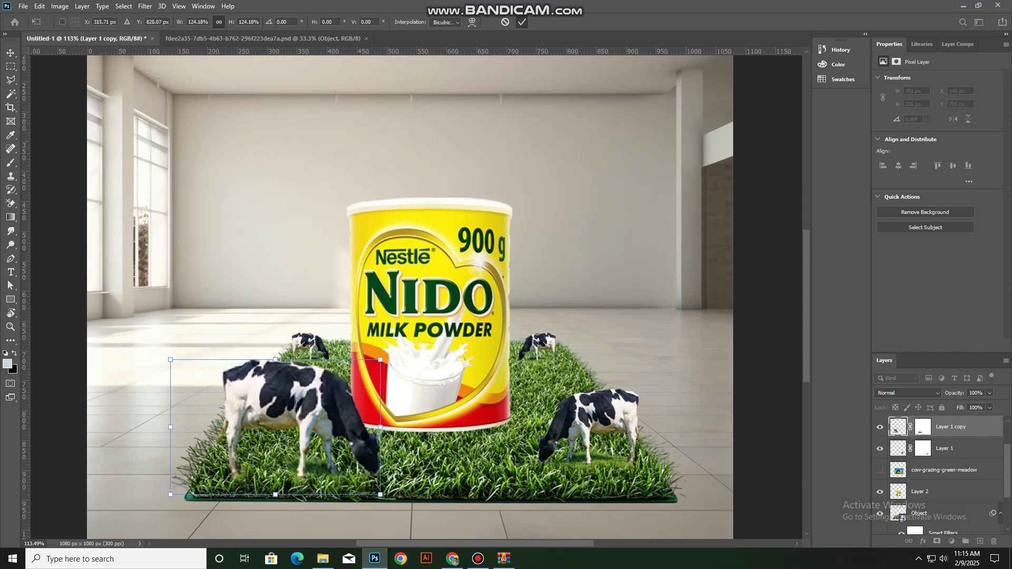
key(Return)
scroll(323, 421, down, 5)
click(190, 361)
click(437, 377)
Duplicate the can layer and load the can's outline as a selection
scroll(438, 378, up, 5)
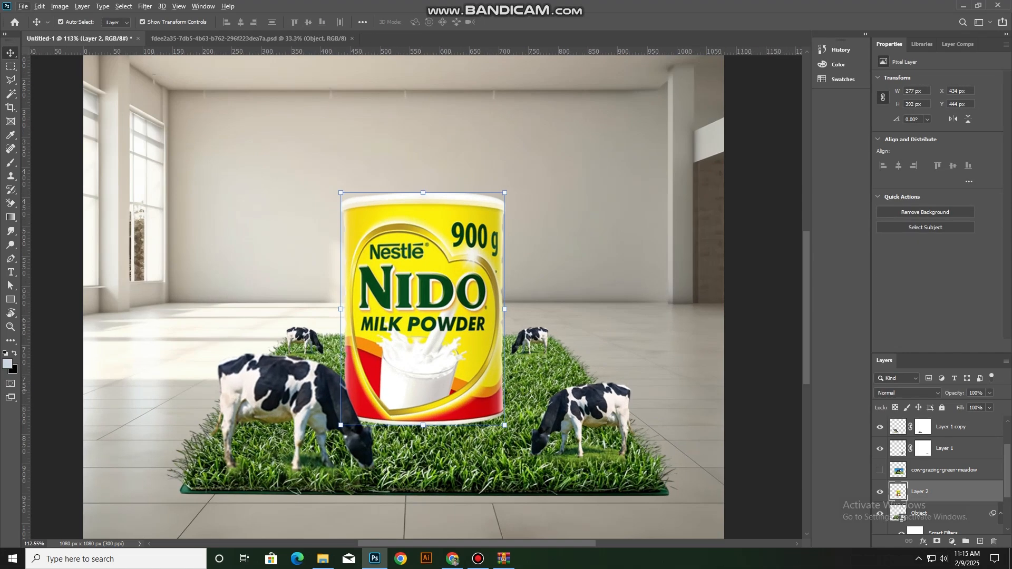
scroll(363, 392, down, 5)
click(185, 383)
scroll(443, 389, up, 6)
click(449, 386)
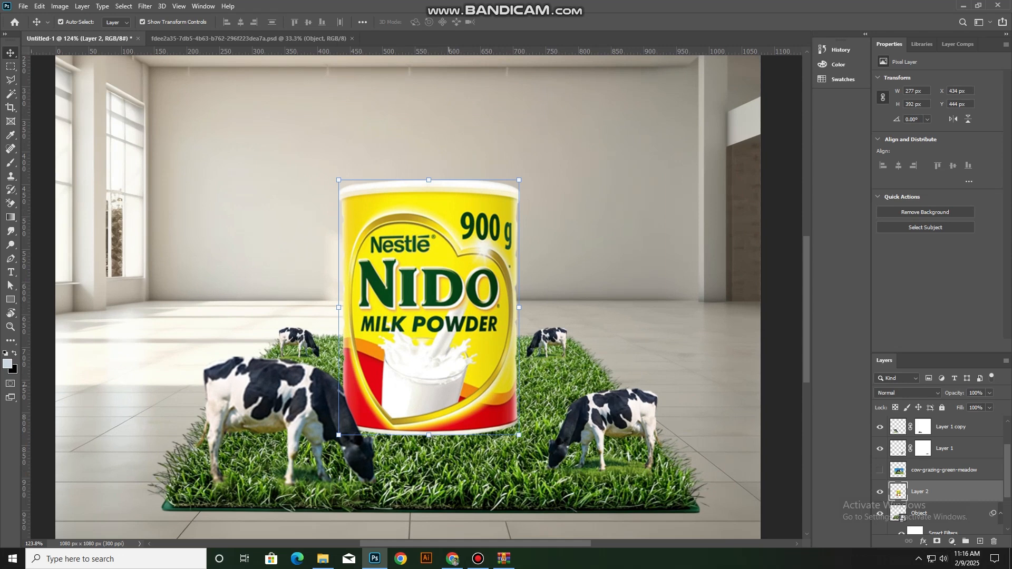
key(ctrl+j)
ctrl+click(898, 491)
click(39, 6)
click(48, 171)
click(508, 147)
click(496, 159)
click(571, 148)
click(499, 208)
scroll(938, 475, down, 2)
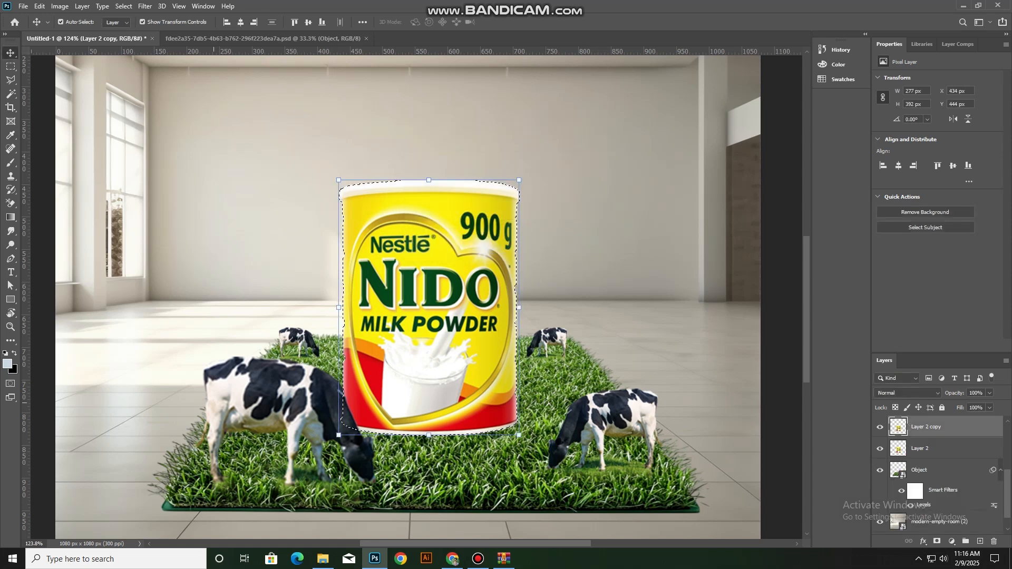
Set the foreground colour to black and the background colour to white
click(8, 364)
drag(117, 464, 106, 497)
click(343, 361)
click(14, 370)
click(104, 366)
click(344, 361)
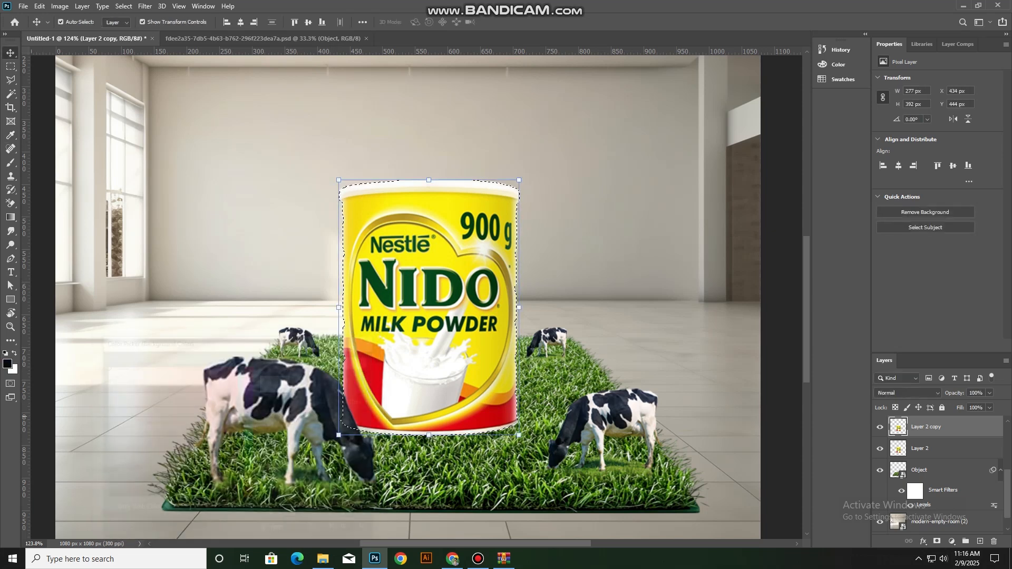
Fill the selected can copy with black in Normal mode at 100% opacity, and deselect
click(39, 6)
click(53, 170)
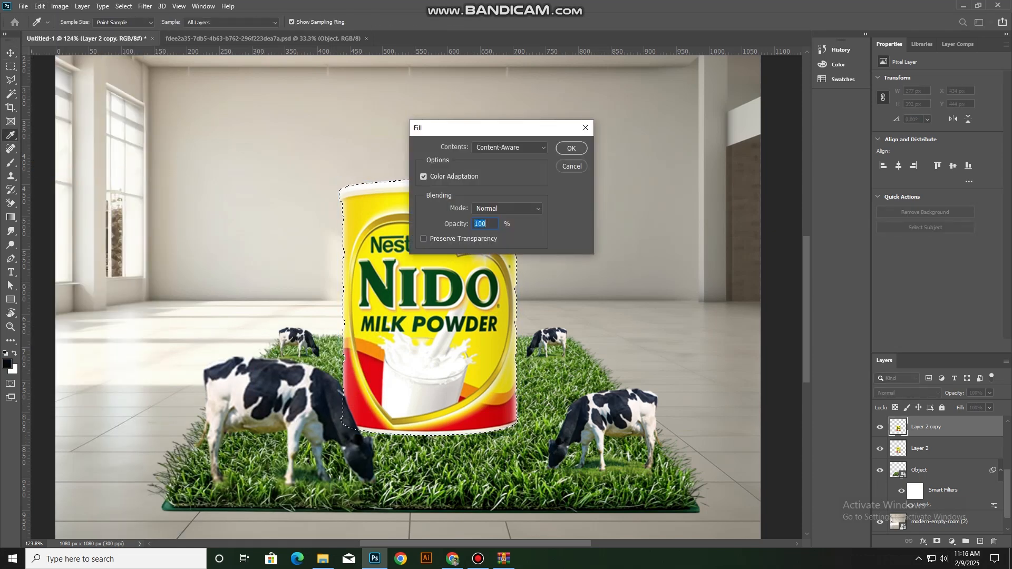
click(509, 148)
click(482, 229)
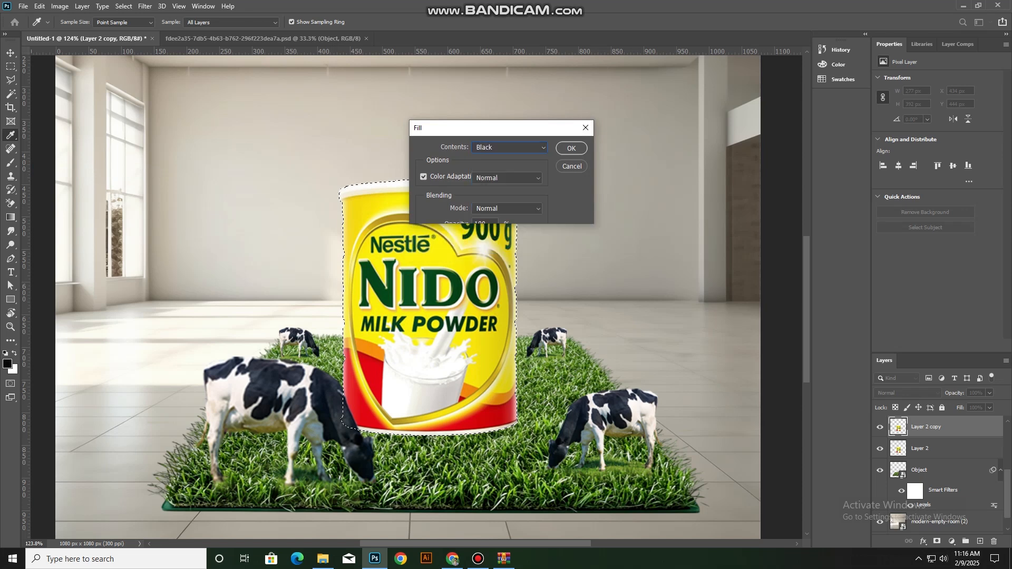
click(509, 147)
click(482, 228)
click(571, 149)
key(ctrl+d)
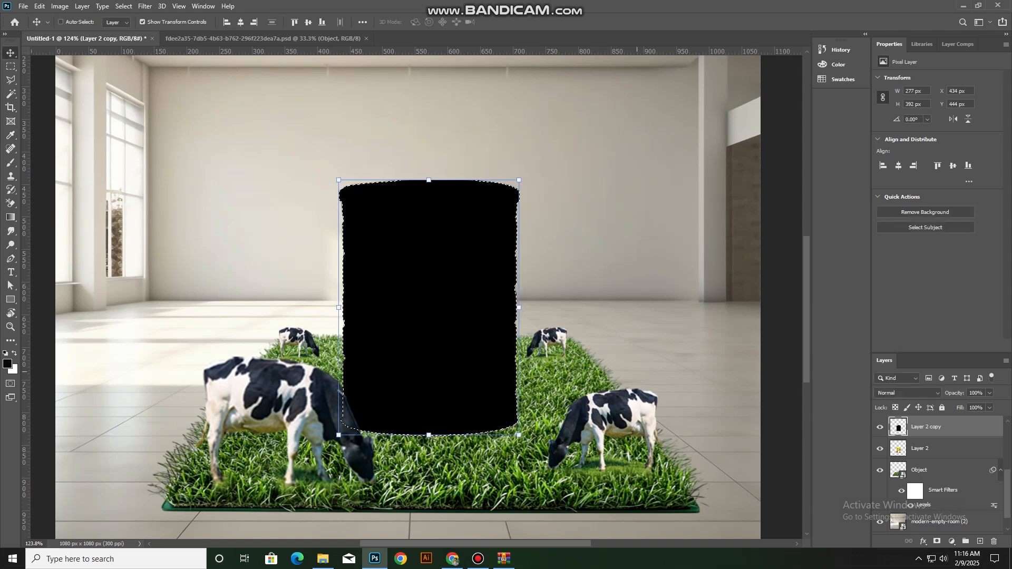
Place the black copy beneath the can layer and distort it into a slanted shadow in front of the can, about 380 x 168 px
key(ctrl+bracketleft)
scroll(461, 187, down, 1)
drag(428, 172, 502, 519)
drag(339, 426, 337, 415)
drag(519, 427, 516, 408)
key(Return)
scroll(407, 295, down, 3)
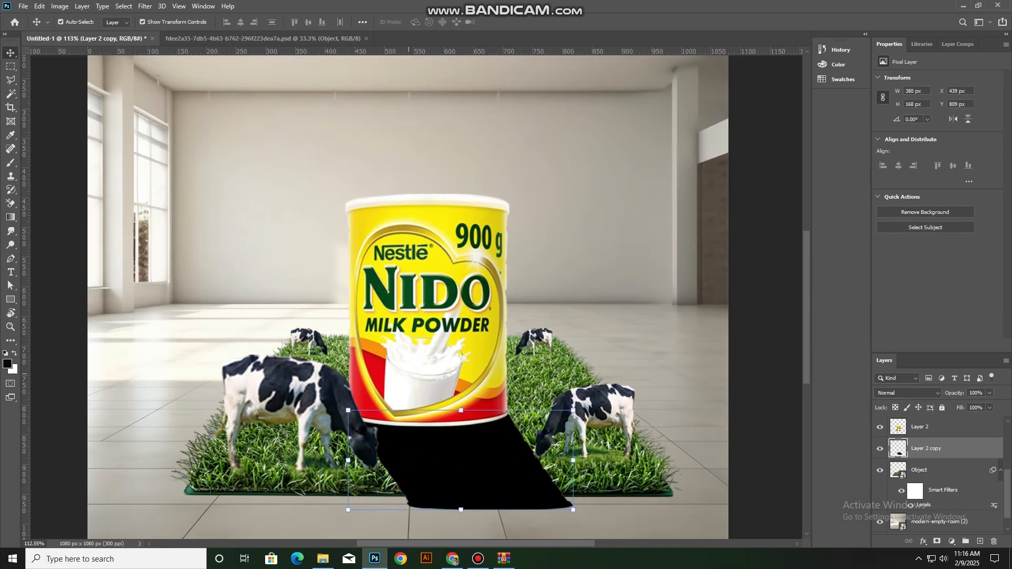
Add a layer mask to the shadow and fade its far end with a linear gradient drawn diagonally across it
click(937, 541)
key(g)
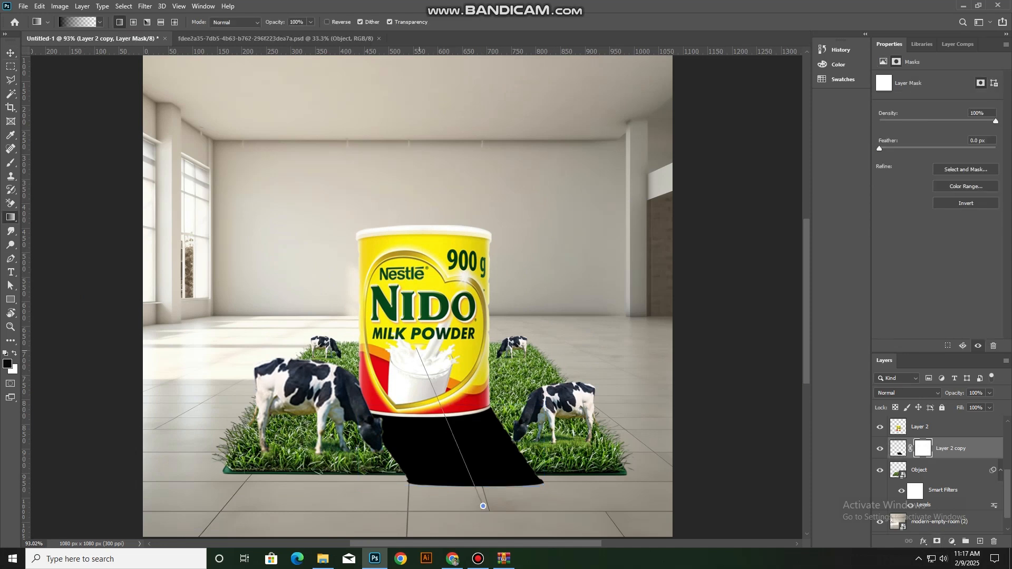
drag(420, 352, 482, 506)
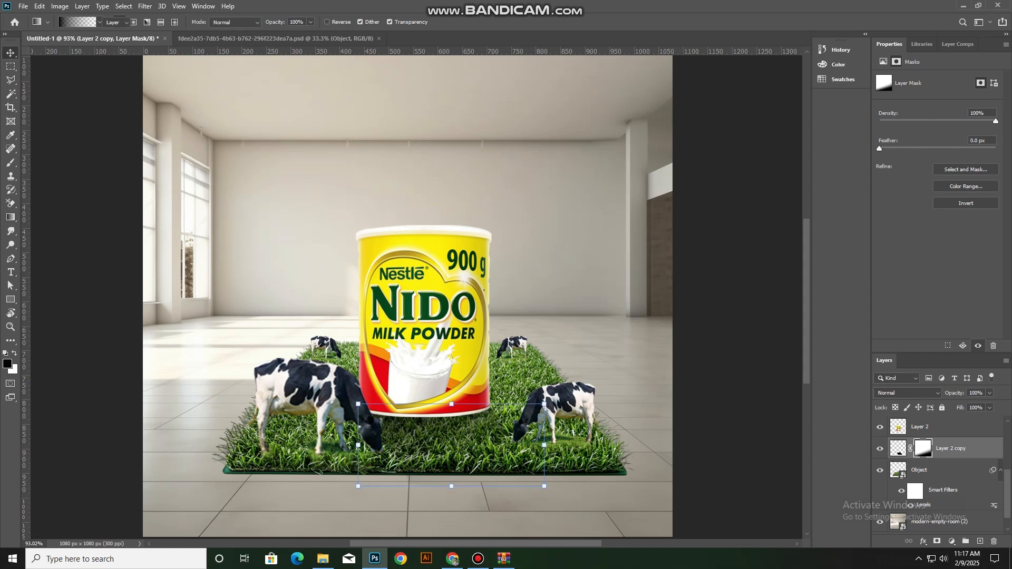
click(738, 364)
scroll(738, 363, down, 2)
scroll(738, 364, up, 1)
Add a layer above the cast shadow and paint a soft black contact shadow along the can's base with a 40 px brush at 57% flow
click(951, 449)
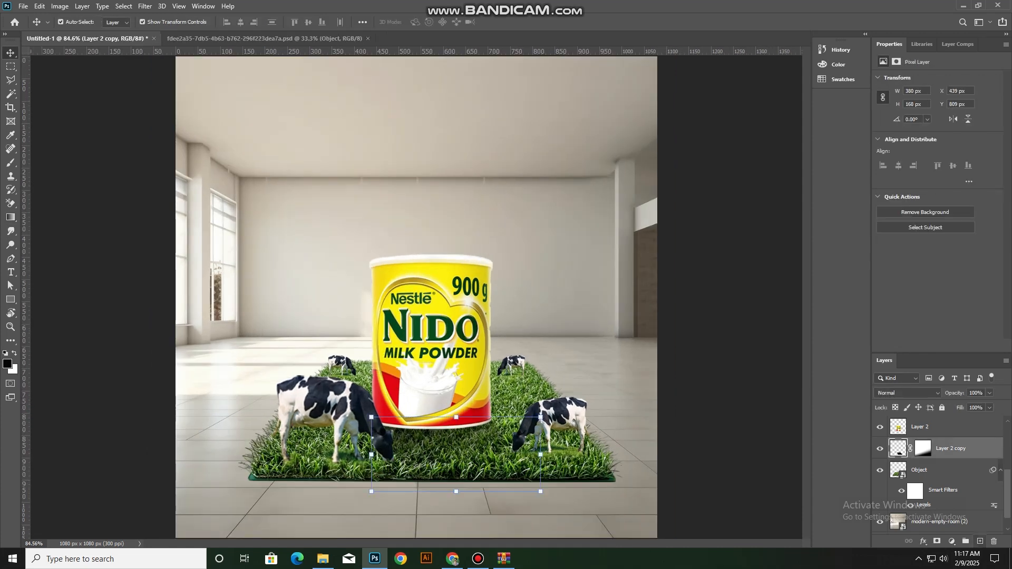
click(980, 541)
scroll(381, 424, up, 6)
key(b)
drag(276, 22, 277, 22)
key(bracketright)
key(bracketright)
key(bracketright)
click(397, 426)
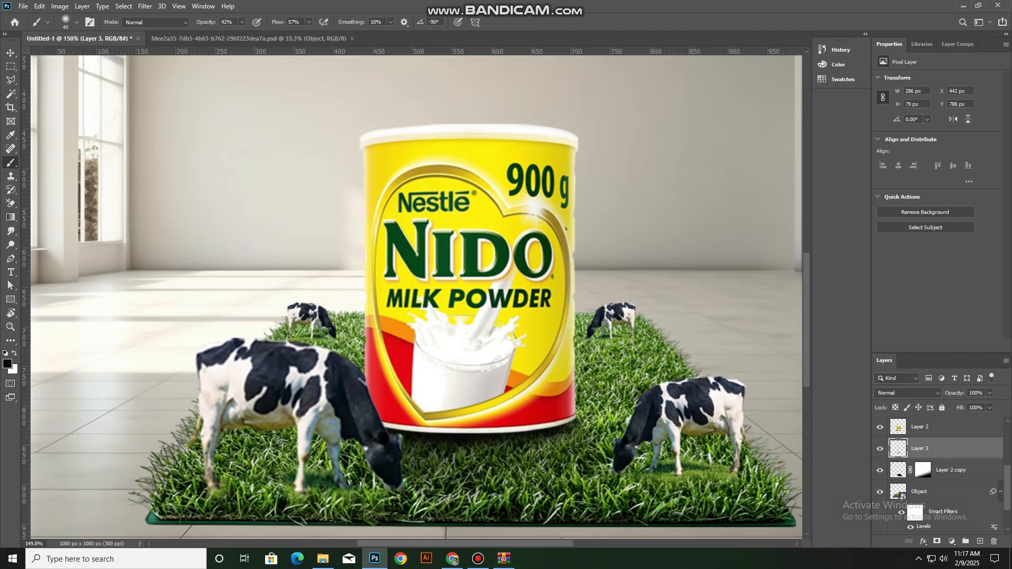
scroll(442, 434, down, 2)
Paint white on the cast shadow's layer mask with a soft brush enlarged to 80 px to strengthen the shadow in front of the can
click(11, 53)
click(227, 284)
scroll(353, 390, down, 3)
click(421, 453)
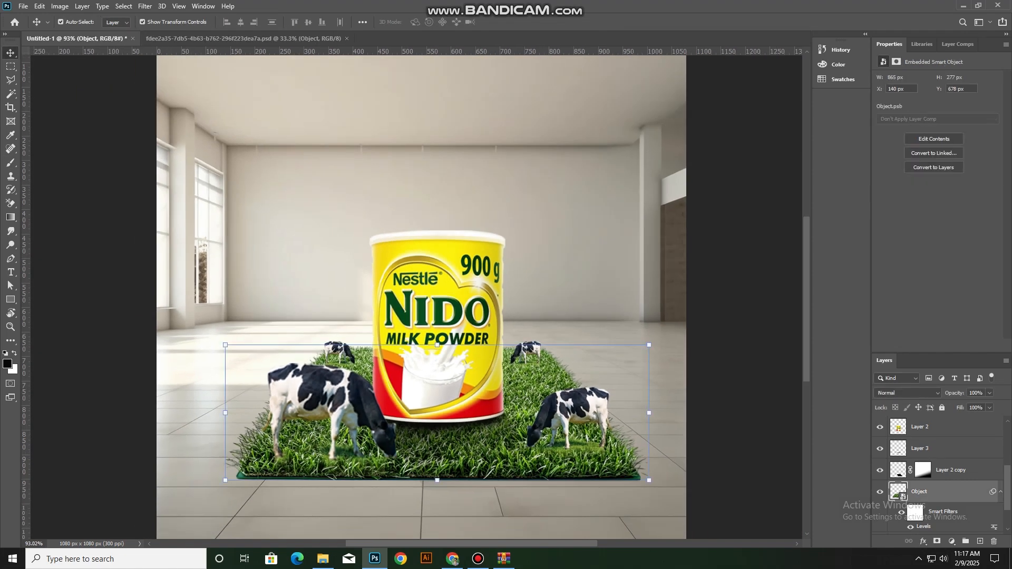
click(924, 470)
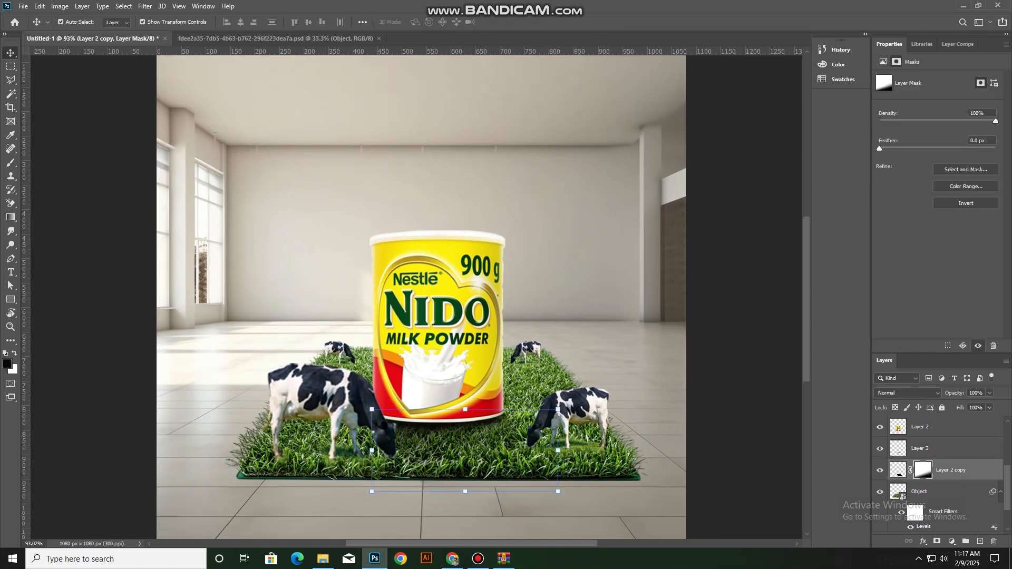
key(b)
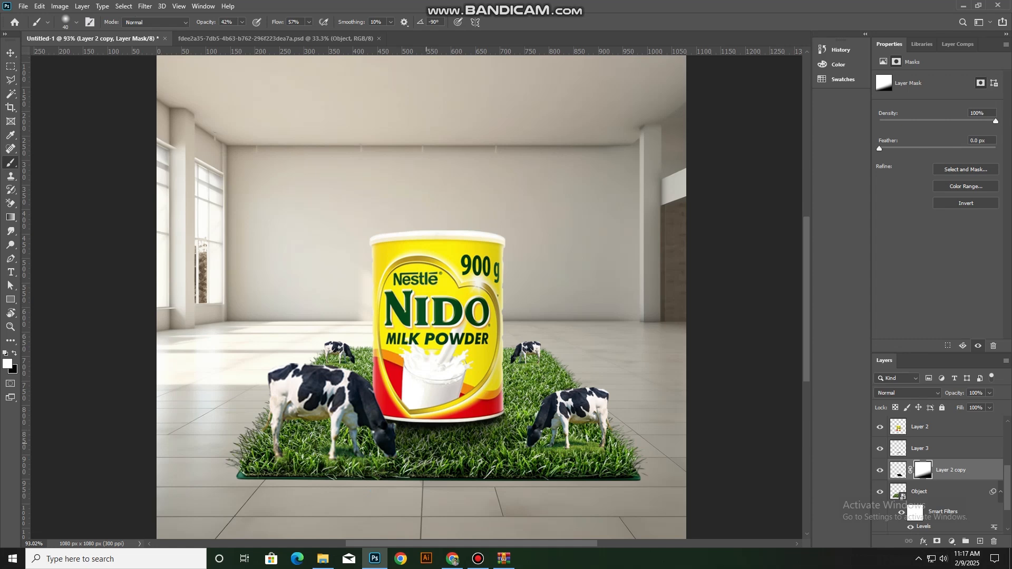
key(ctrl+z)
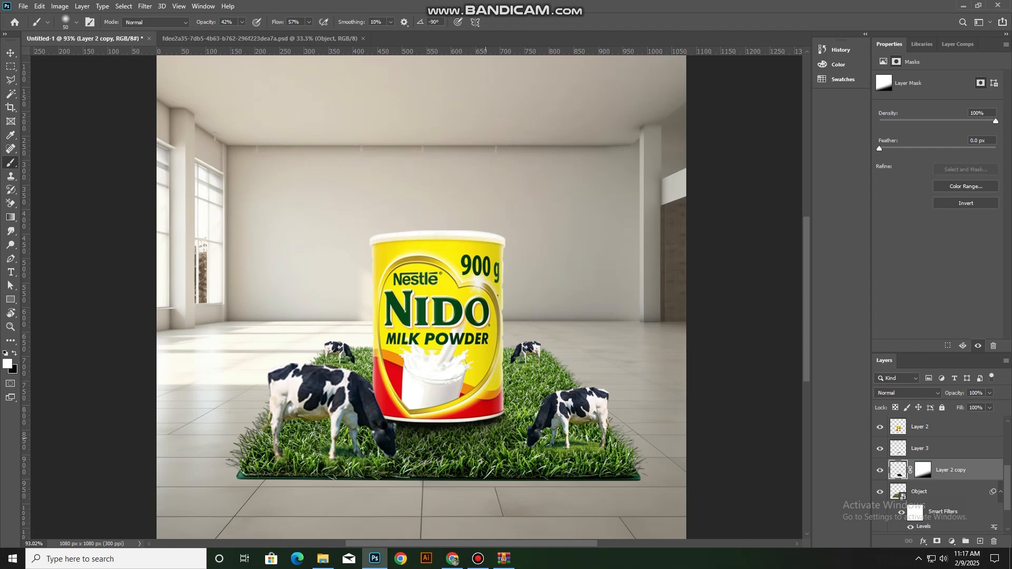
key(ctrl+backslash)
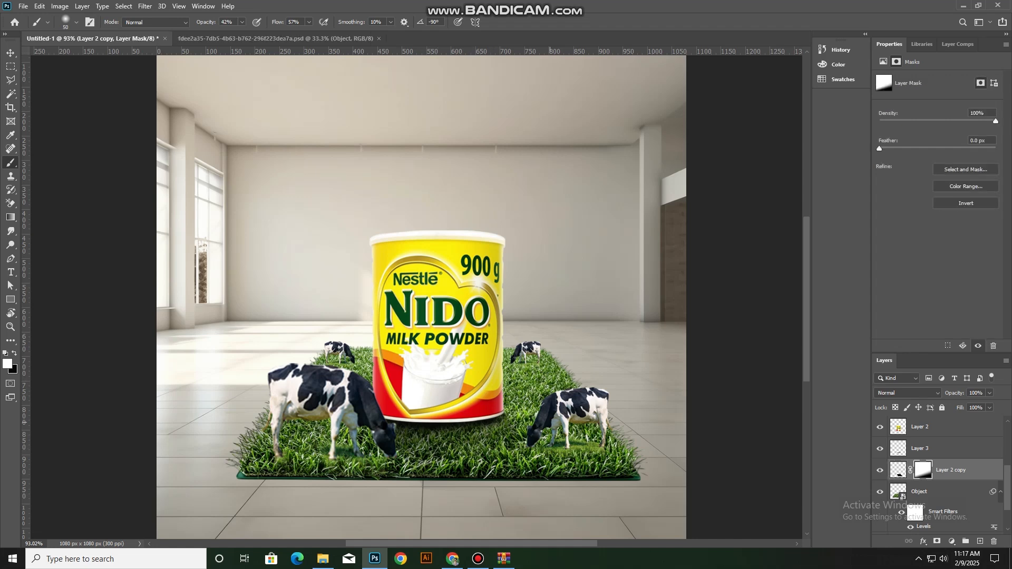
mouse_move(487, 442)
mouse_down()
mouse_move(468, 453)
mouse_move(407, 436)
mouse_up()
key(bracketright)
key(bracketright)
key(bracketright)
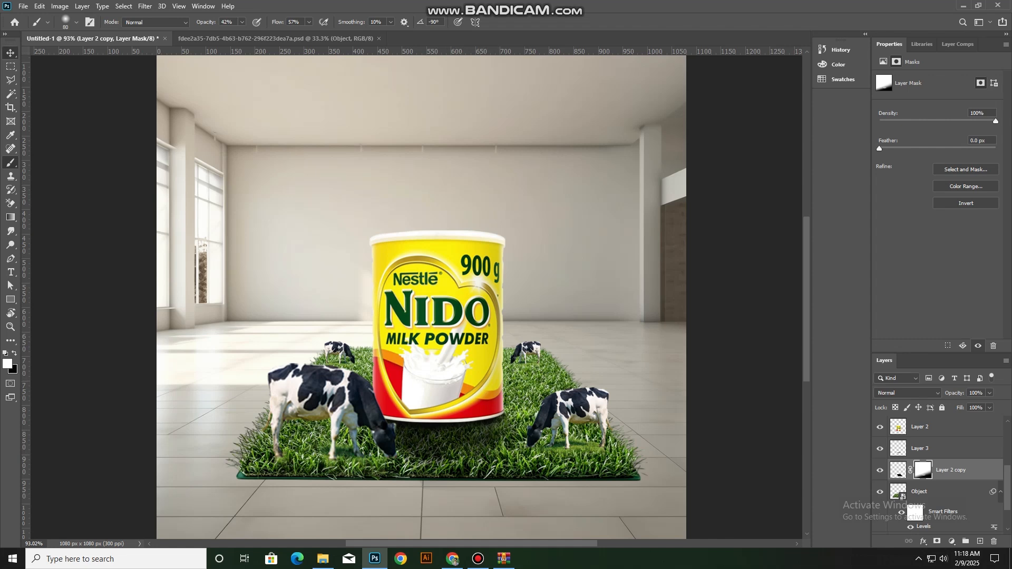
Lower the can's cast shadow layer to 76% opacity and deselect the layer
click(11, 53)
key(7)
key(5)
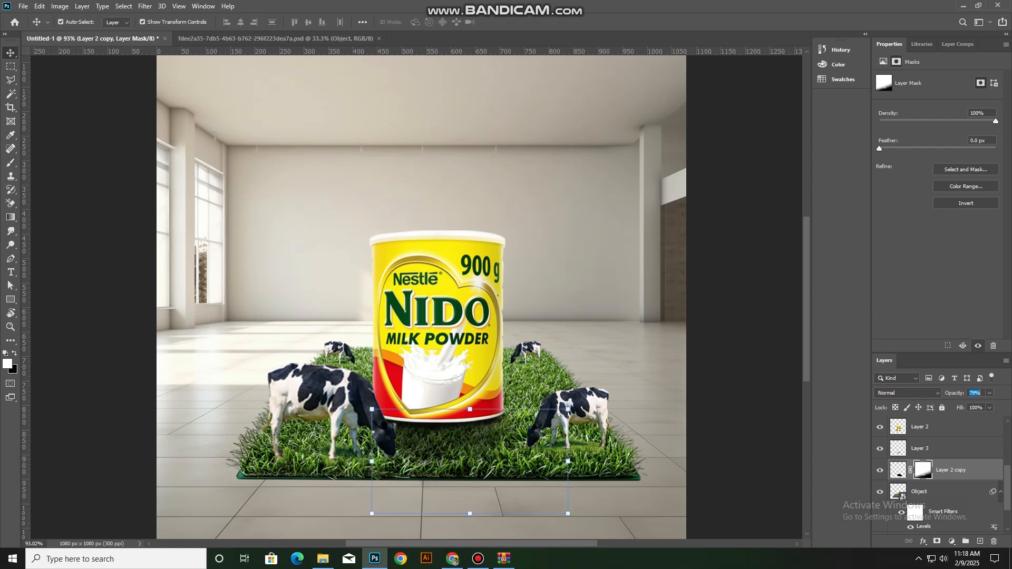
click(738, 306)
scroll(417, 298, down, 4)
scroll(416, 297, up, 3)
scroll(417, 297, down, 3)
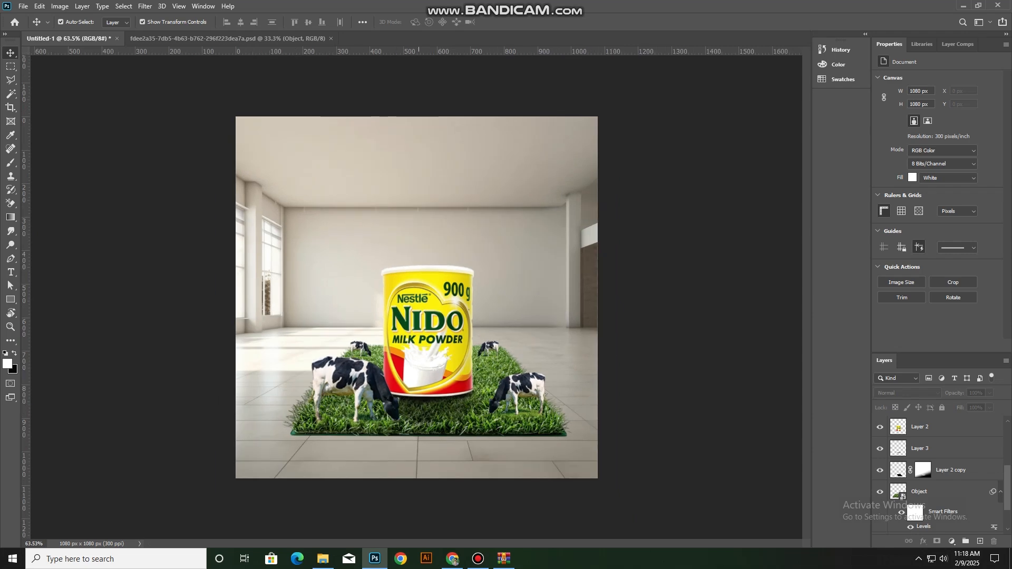
Rasterize the empty-room photo layer and add a layer mask to it
click(511, 253)
right_click(892, 520)
click(896, 264)
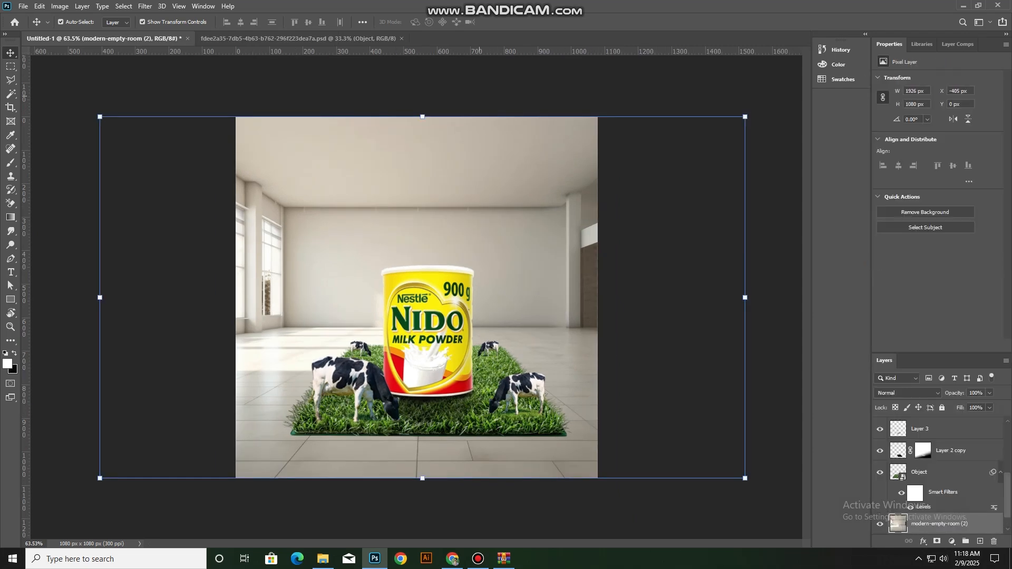
click(937, 542)
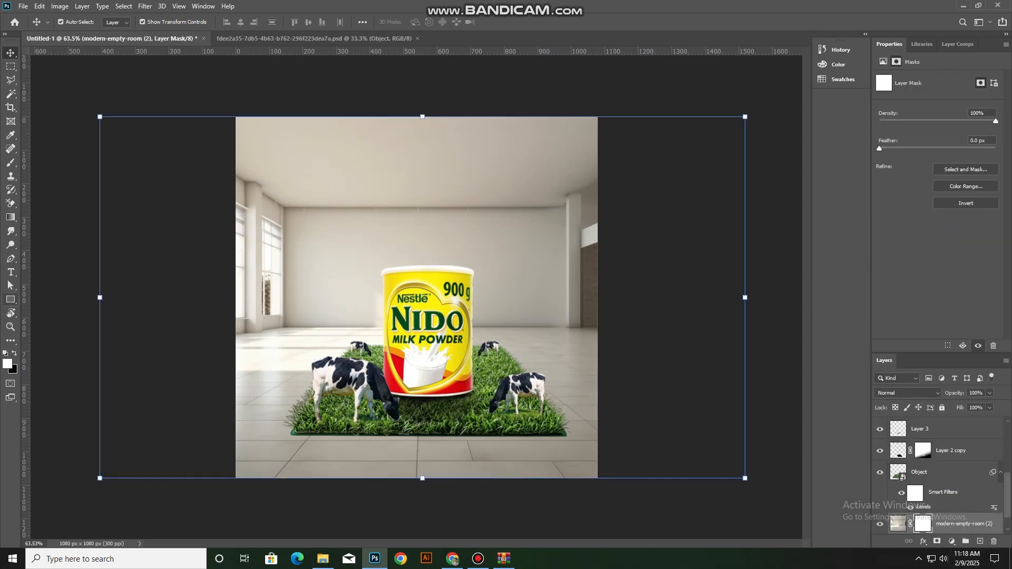
Fade the upper part of the room into white with vertical linear gradients drawn upward on its layer mask
key(g)
drag(414, 283, 407, 103)
drag(406, 285, 422, 95)
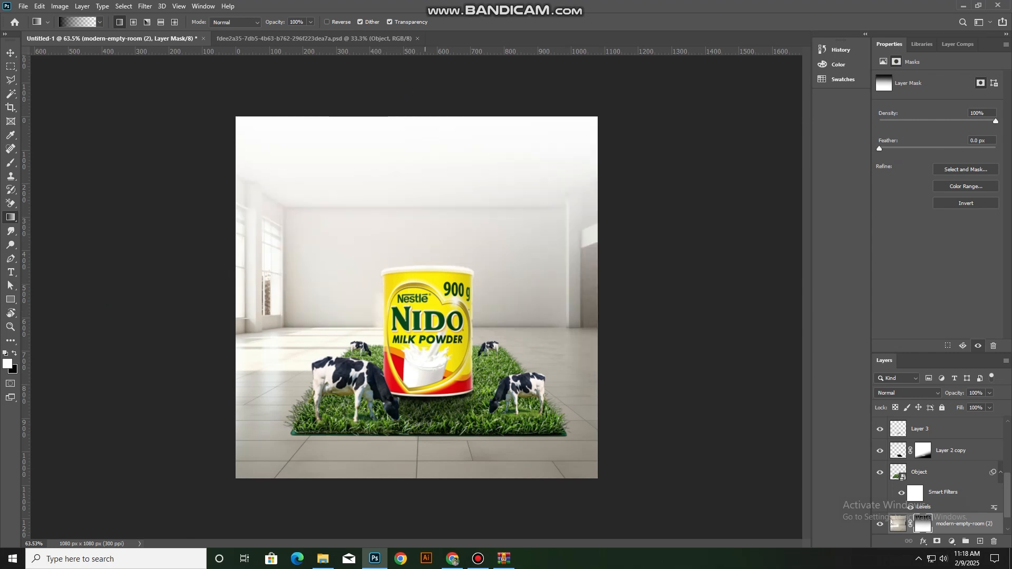
scroll(344, 352, up, 5)
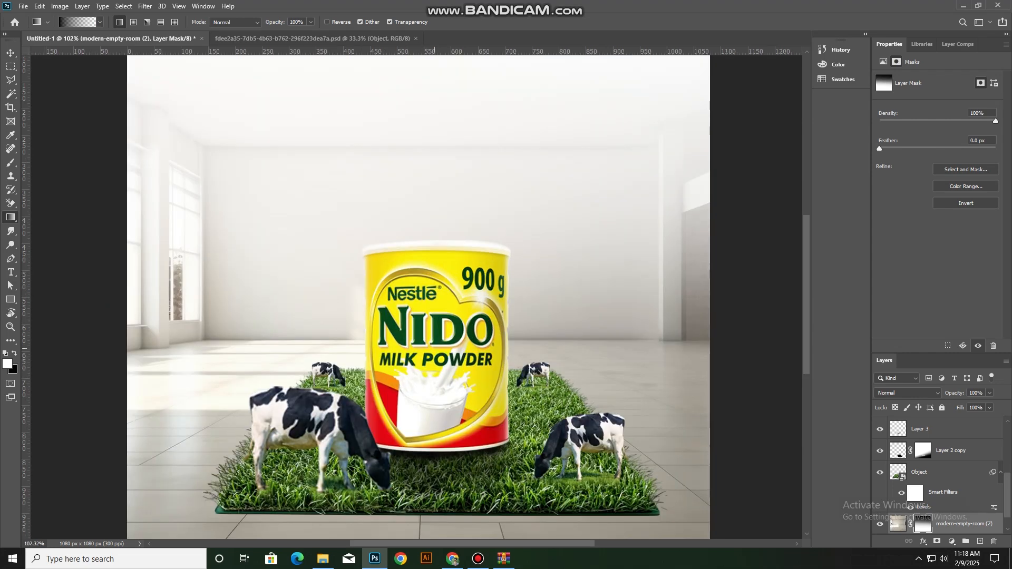
scroll(342, 345, down, 4)
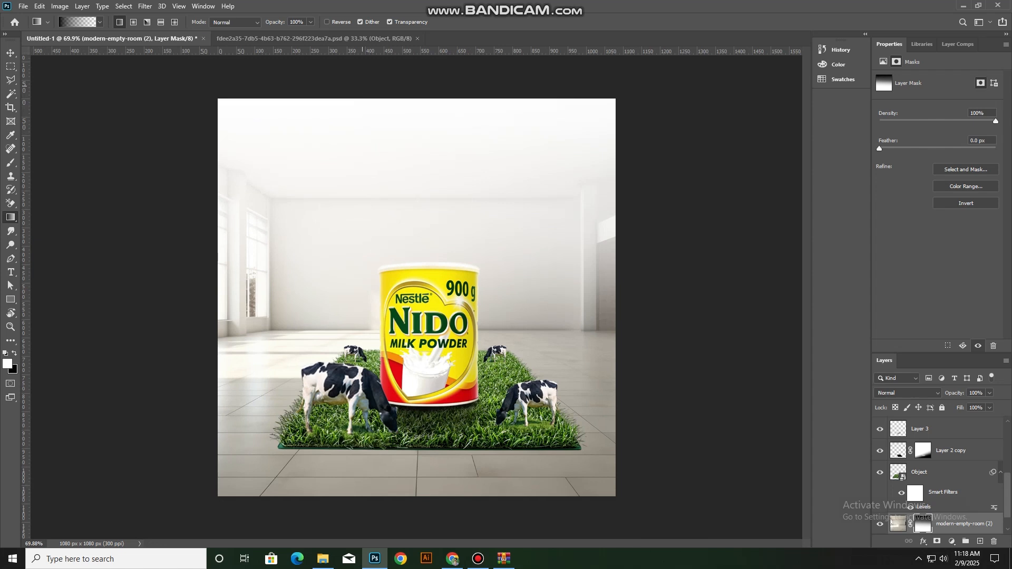
drag(380, 354, 378, 89)
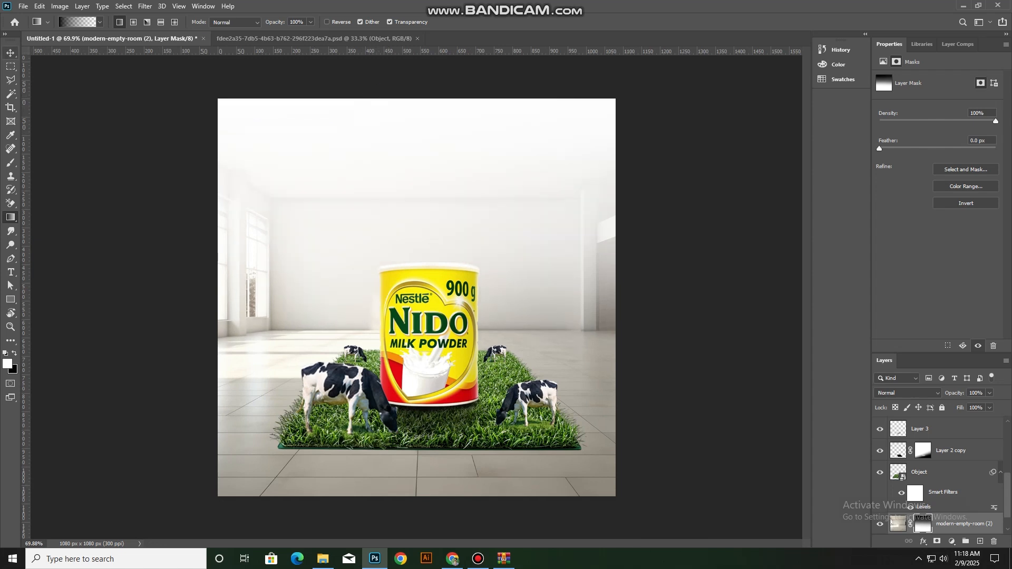
Paint black on the room's mask with a soft 175 px brush to fade the ceiling and upper walls further
click(10, 53)
key(b)
key(x)
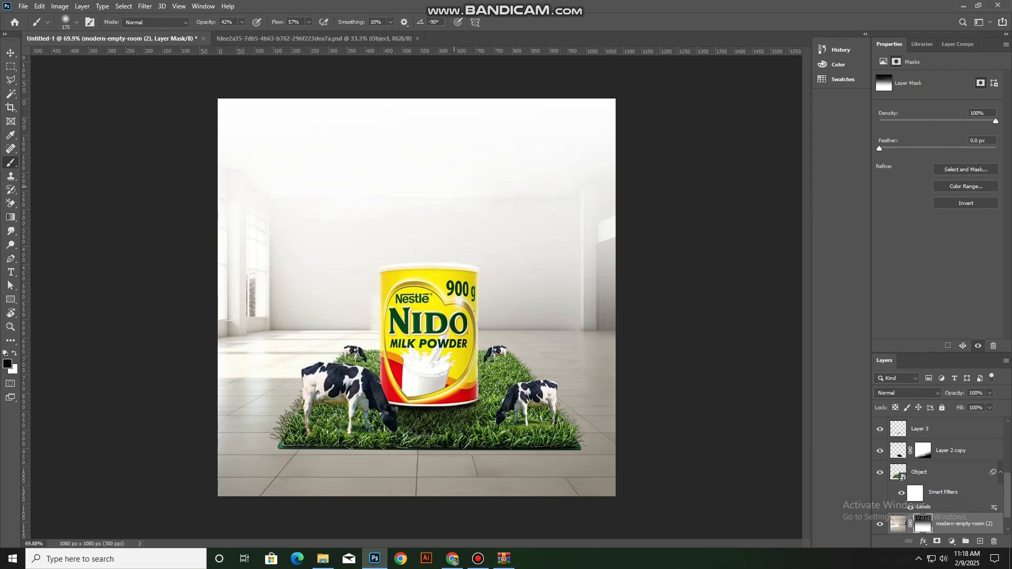
key(ctrl+t)
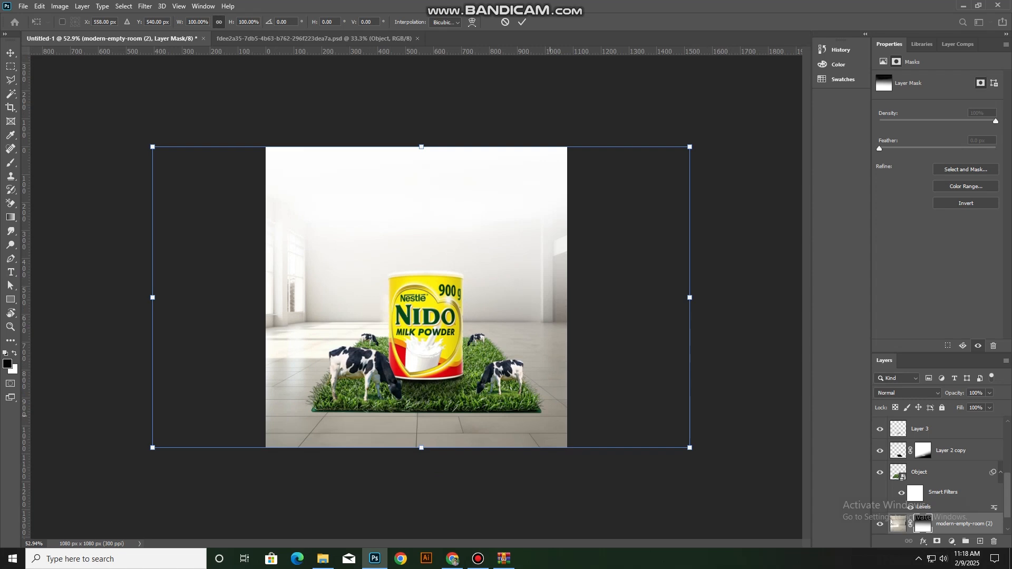
key(Return)
click(428, 485)
Add a layer beneath the grass mat and paint a soft black shadow around the mat's edges with a 70 px brush, about 875 x 325 px overall
click(430, 389)
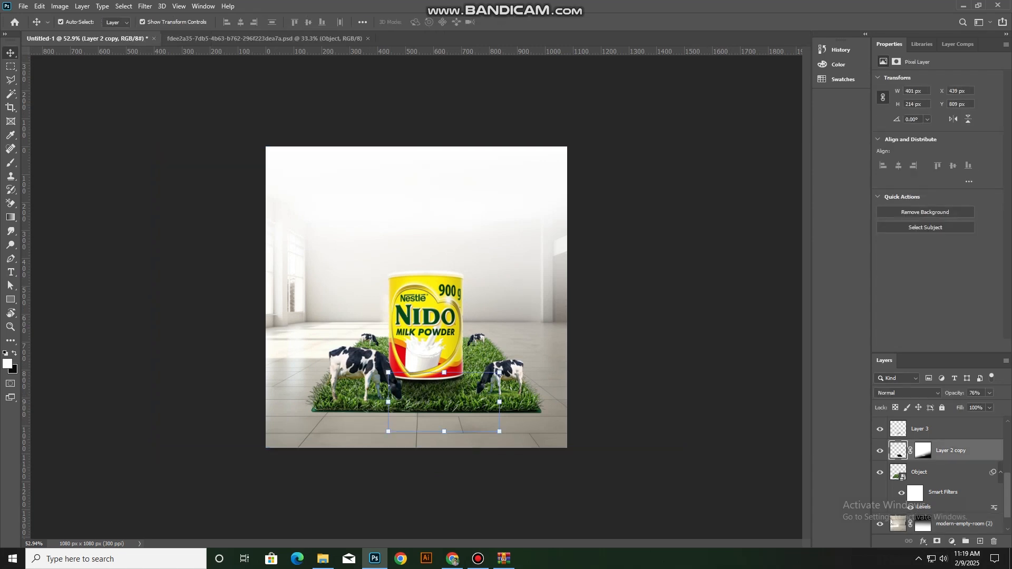
click(438, 403)
click(980, 542)
drag(949, 472, 938, 492)
scroll(348, 400, up, 2)
key(b)
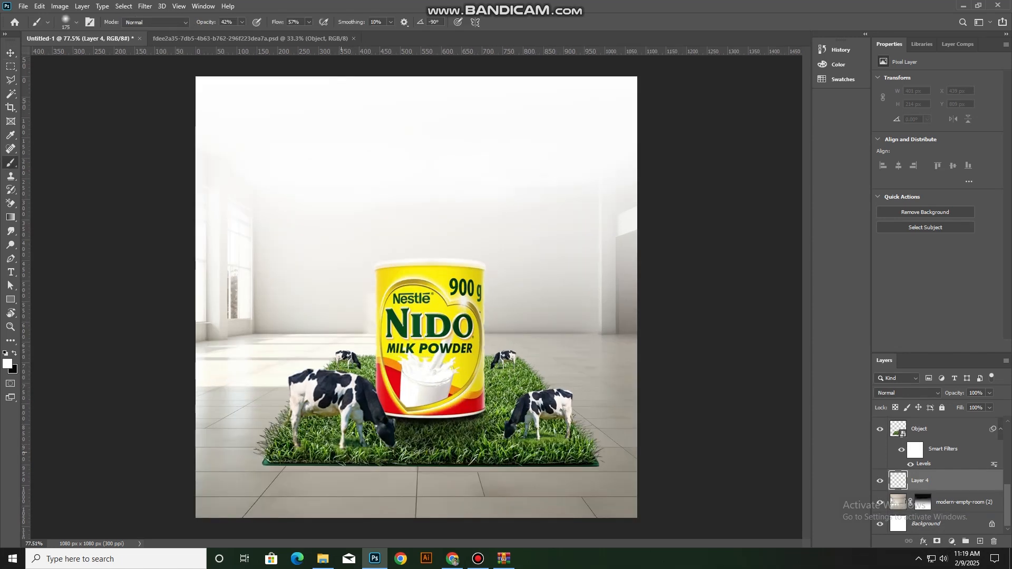
key(x)
drag(292, 454, 388, 454)
key(ctrl+z)
mouse_move(583, 460)
mouse_down()
mouse_move(311, 464)
mouse_move(588, 470)
mouse_up()
key(ctrl+z)
click(275, 460)
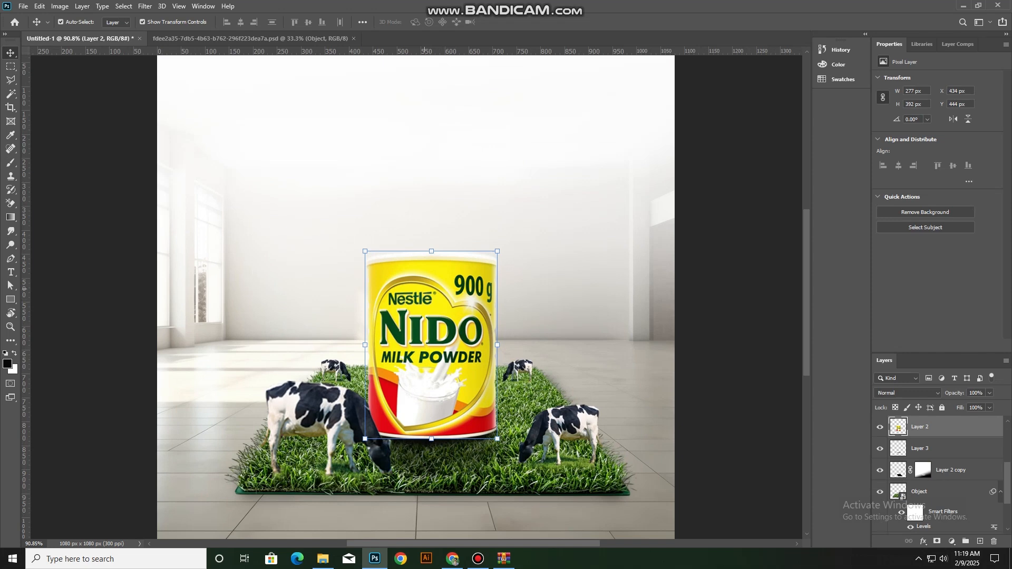
Enlarge the can slightly to about 293 x 414 px and nudge it down into place on the grass
key(ctrl+t)
drag(434, 248, 433, 244)
drag(431, 342, 429, 333)
key(Down)
key(Down)
key(Down)
key(Down)
key(Down)
key(Down)
key(Down)
key(Return)
Widen the contact shadow on both sides of the can's base and reposition it under the can
click(478, 437)
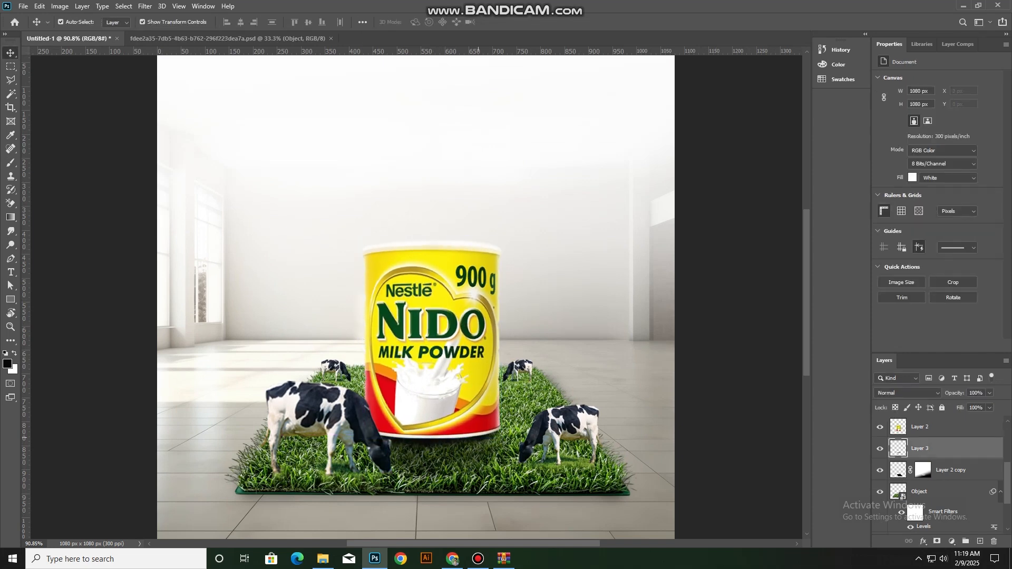
drag(504, 435, 521, 435)
drag(369, 436, 361, 436)
drag(442, 416, 461, 435)
key(Return)
Apply a Levels adjustment to the can layer, fine-tuning its input sliders for stronger contrast
click(434, 338)
click(60, 7)
mouse_move(79, 33)
click(190, 43)
drag(795, 241, 806, 240)
drag(734, 241, 737, 240)
mouse_move(861, 241)
mouse_down()
mouse_move(851, 241)
mouse_move(863, 241)
mouse_up()
drag(737, 240, 730, 240)
click(903, 141)
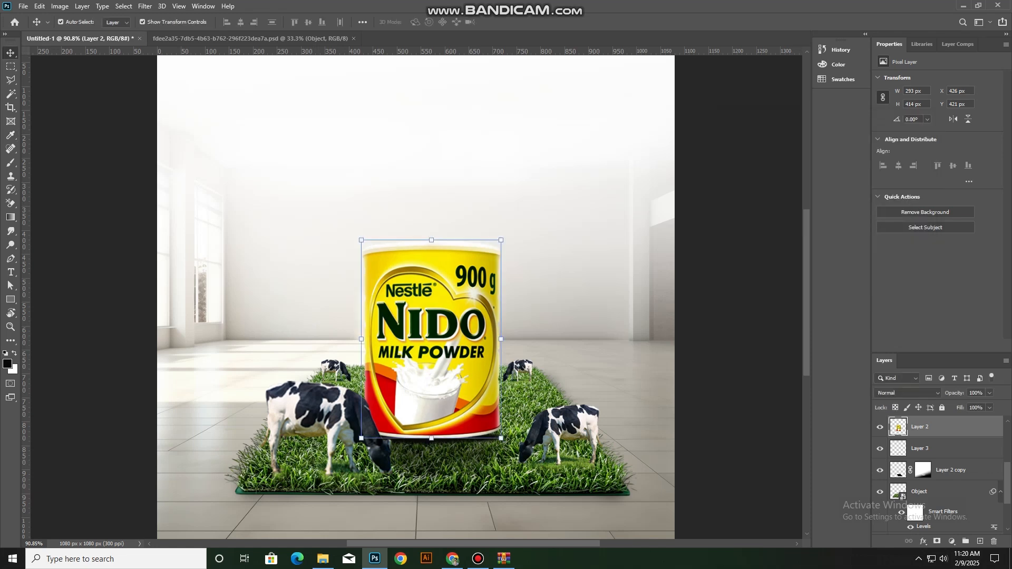
Apply a Curves adjustment to the can layer, pulling the middle of the RGB curve slightly down to darken its midtones
click(60, 7)
mouse_move(79, 34)
click(180, 53)
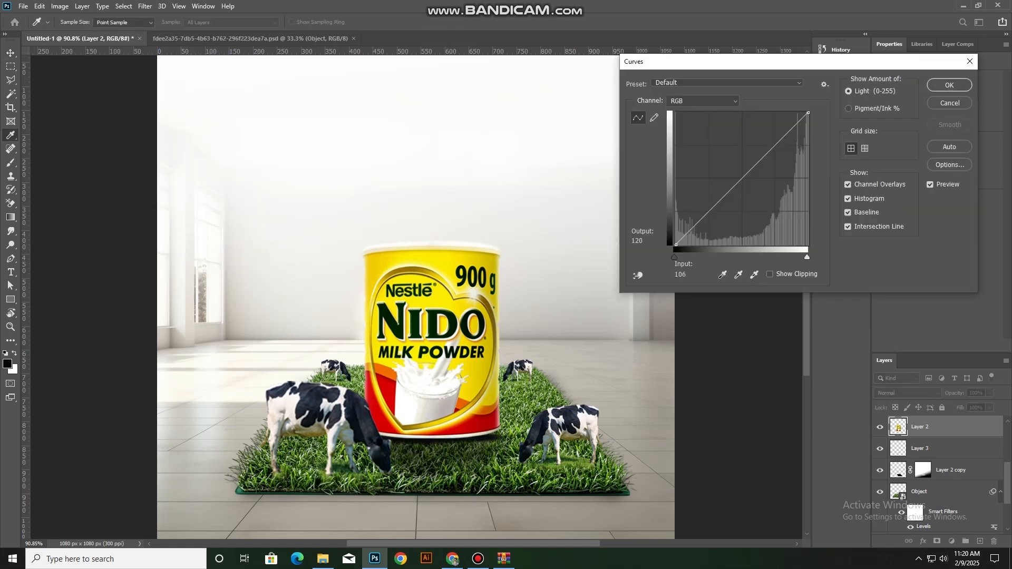
mouse_move(739, 180)
mouse_down()
mouse_move(730, 169)
mouse_move(742, 185)
mouse_up()
click(949, 85)
scroll(527, 316, down, 4)
click(680, 295)
scroll(393, 360, up, 3)
scroll(393, 360, down, 2)
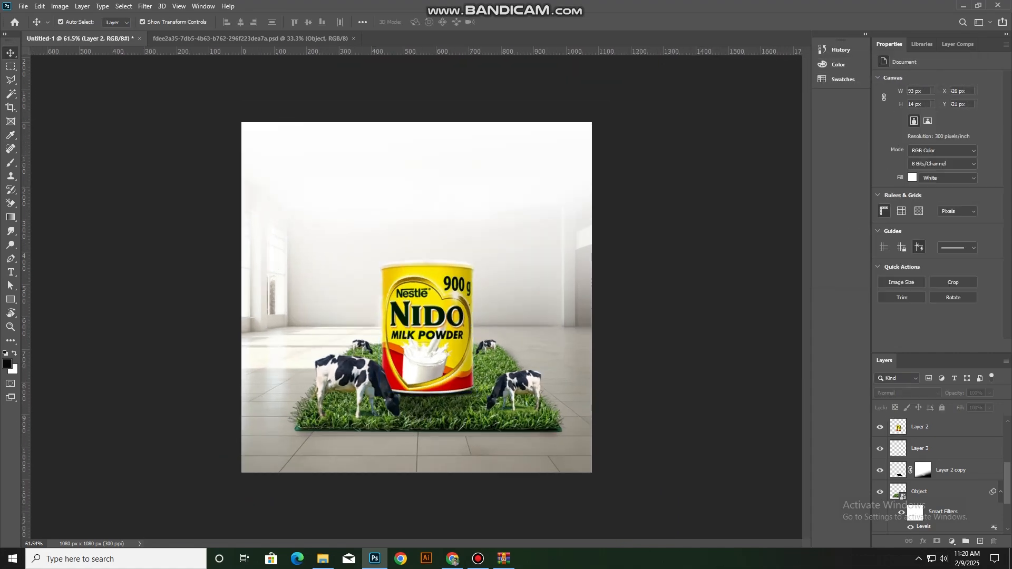
scroll(536, 430, up, 5)
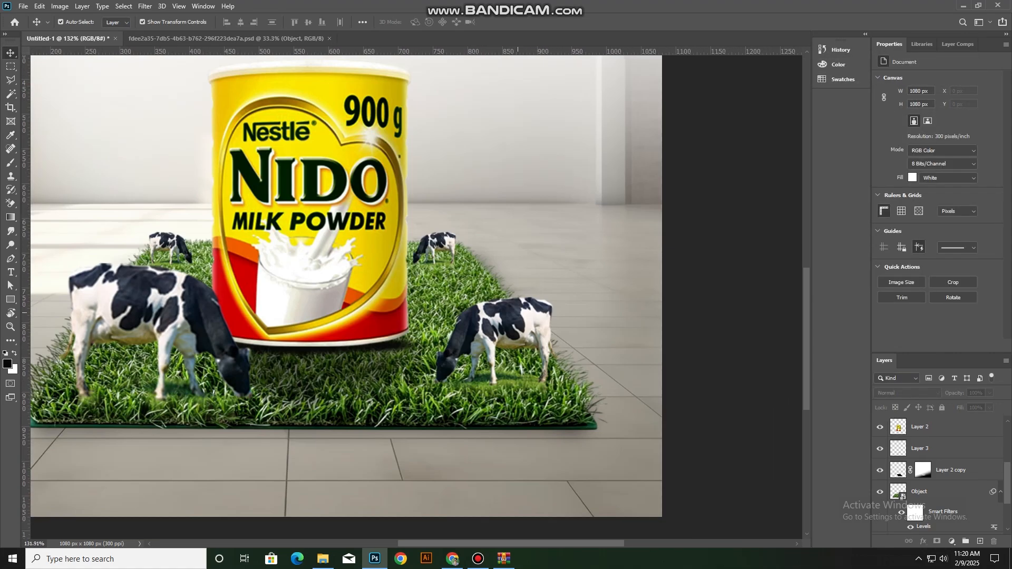
Paint black on the front-right cow's layer mask with a 15 px brush to blend its hooves into the grass
click(536, 422)
click(923, 427)
key(b)
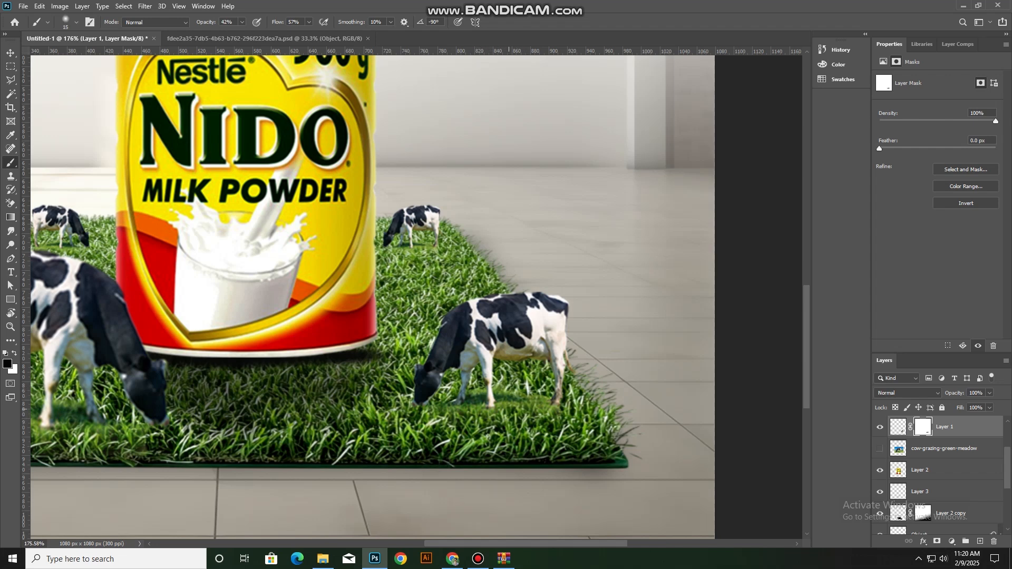
scroll(709, 408, down, 6)
scroll(359, 422, up, 5)
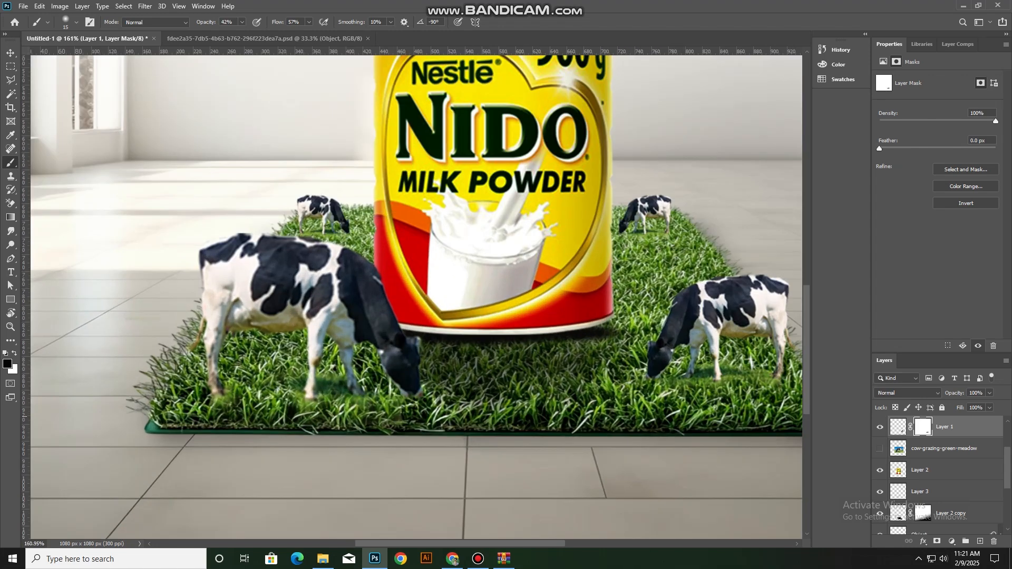
Paint black on the front-left cow's layer mask with a 15 px brush to blend its hooves into the grass
key(v)
click(310, 275)
click(923, 427)
key(b)
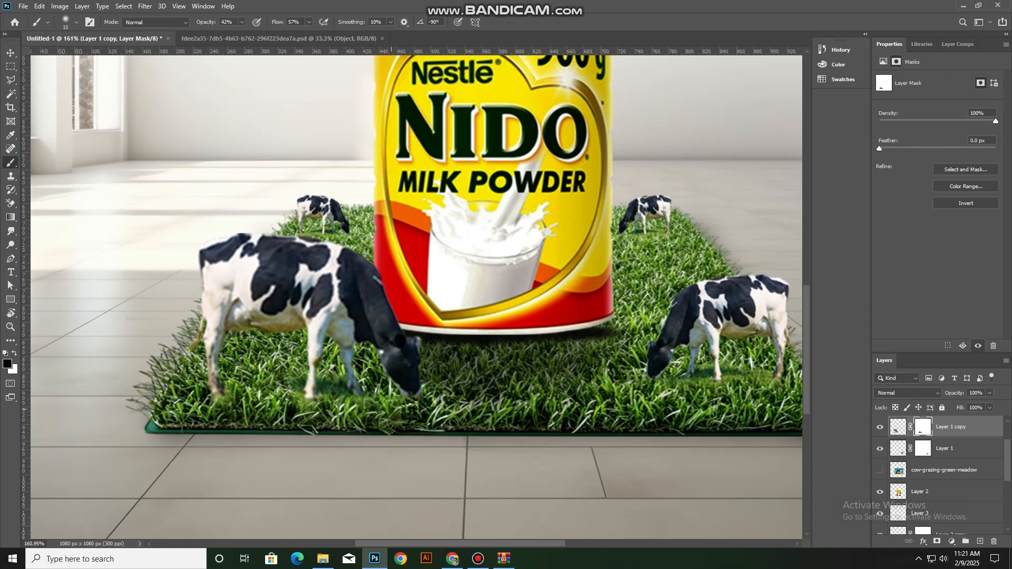
scroll(391, 409, down, 9)
key(v)
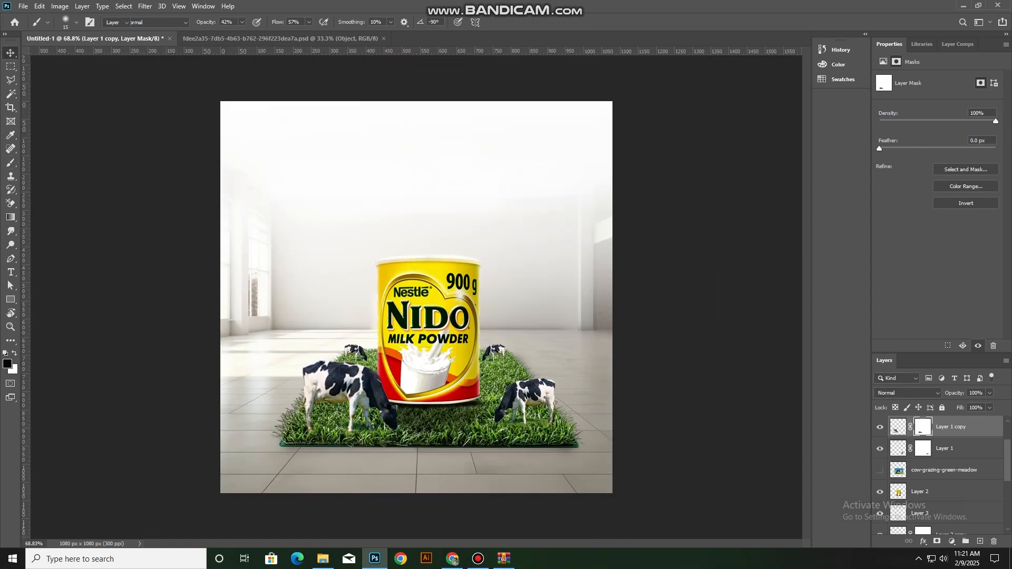
click(669, 391)
scroll(447, 388, up, 3)
scroll(448, 389, down, 5)
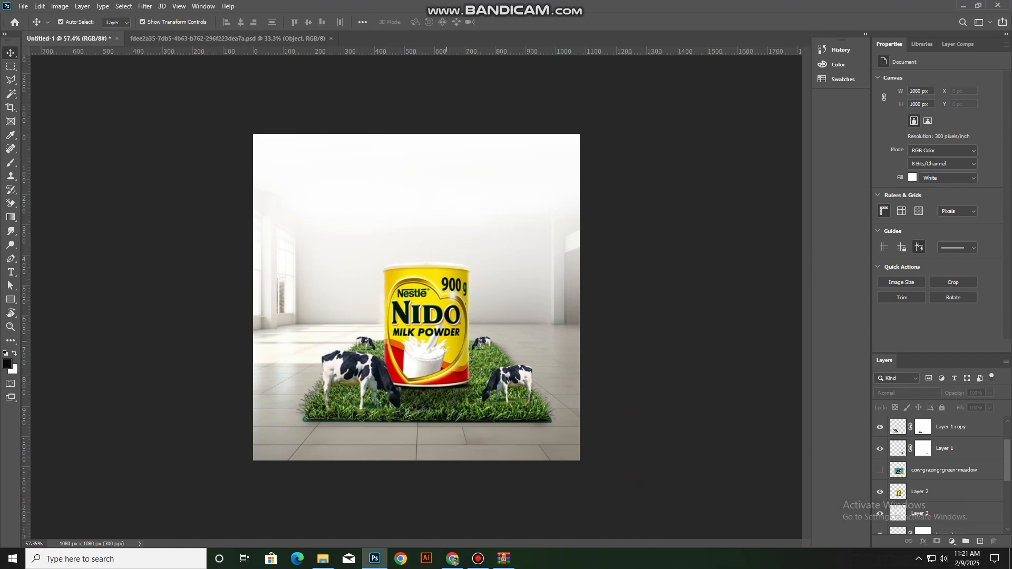
Add the text NIDO above the can on a new top layer in Montserrat Black, coloured near-black #0c0c0c
scroll(422, 295, up, 4)
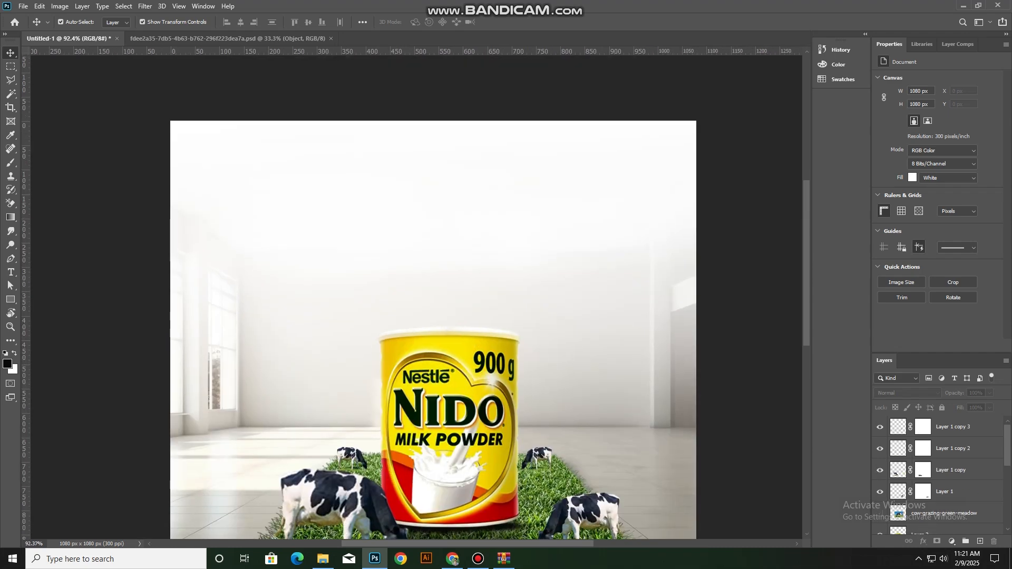
click(969, 427)
click(979, 541)
key(t)
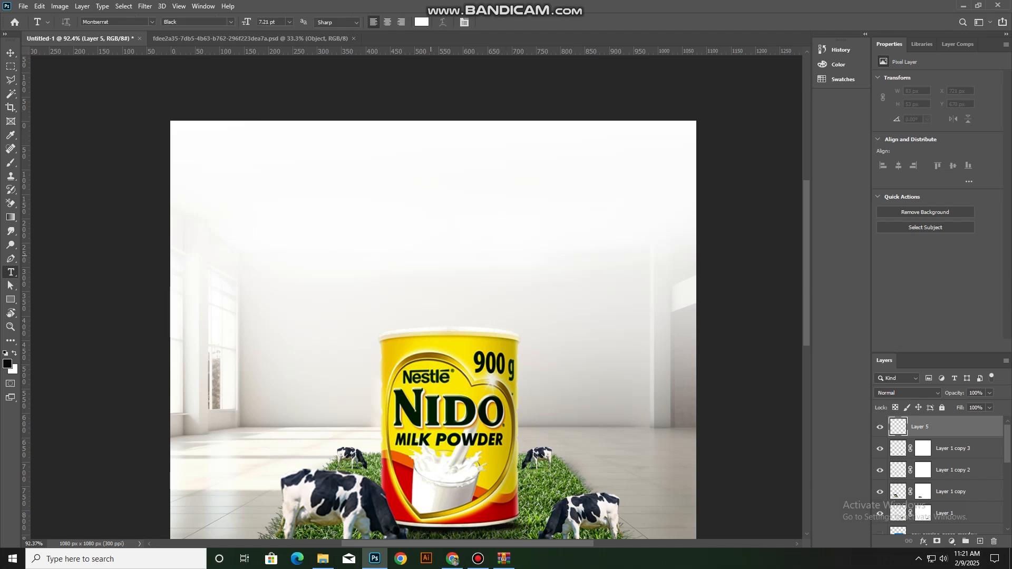
click(432, 258)
key(BackSpace)
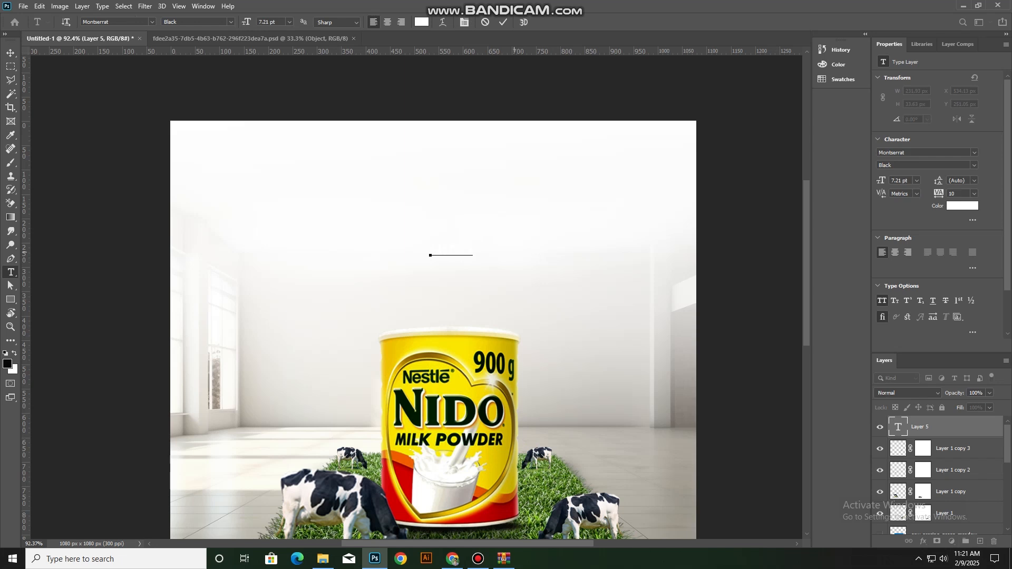
double_click(457, 253)
click(421, 22)
text(000000)
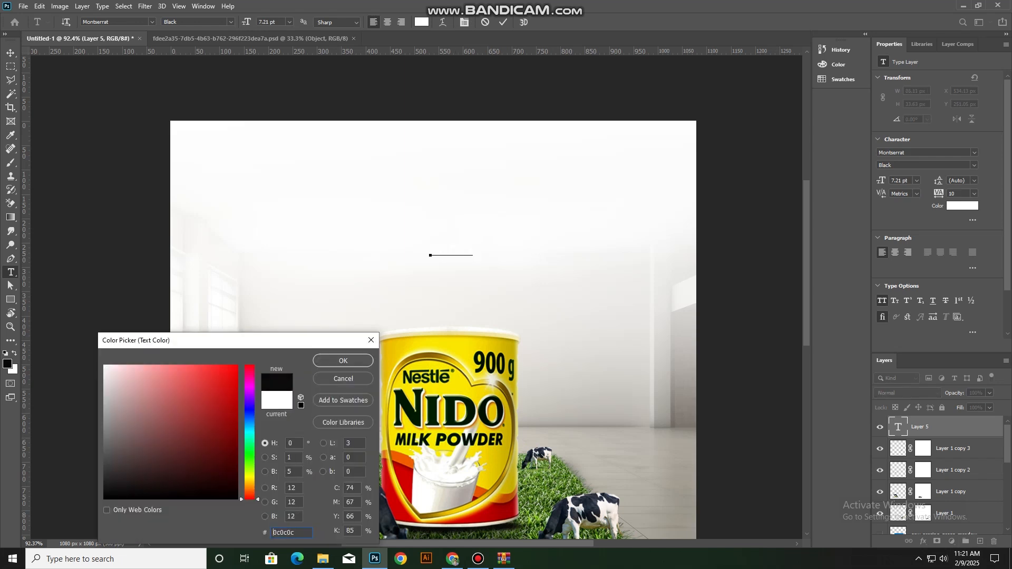
key(Return)
click(10, 53)
Scale the NIDO text up to 34.23 pt and position it above the can as a headline
key(ctrl+t)
drag(473, 242, 445, 197)
drag(519, 174, 542, 166)
key(Return)
Recolour the NIDO headline text dark red #a50000
key(t)
double_click(455, 197)
click(421, 22)
click(458, 383)
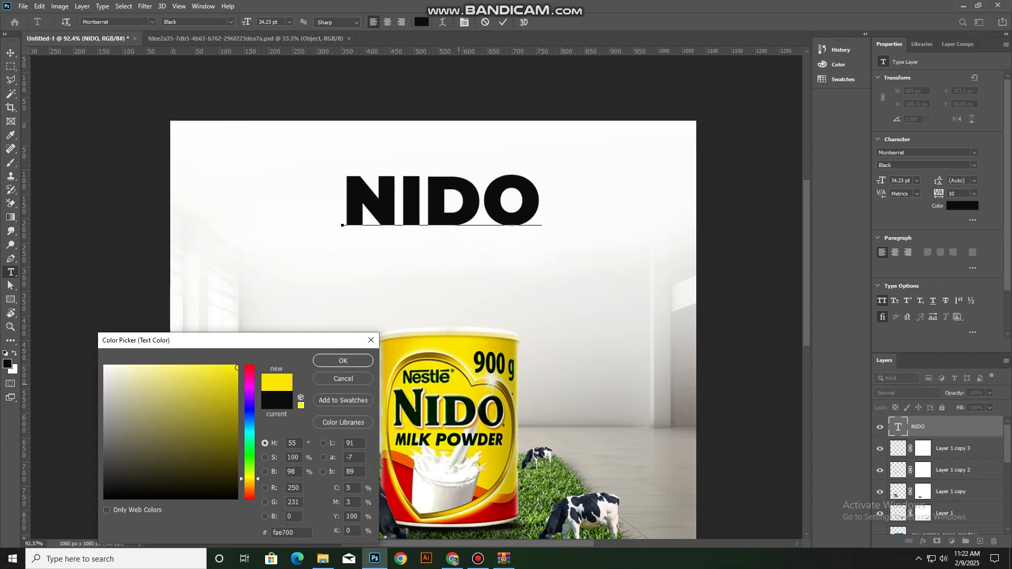
click(237, 379)
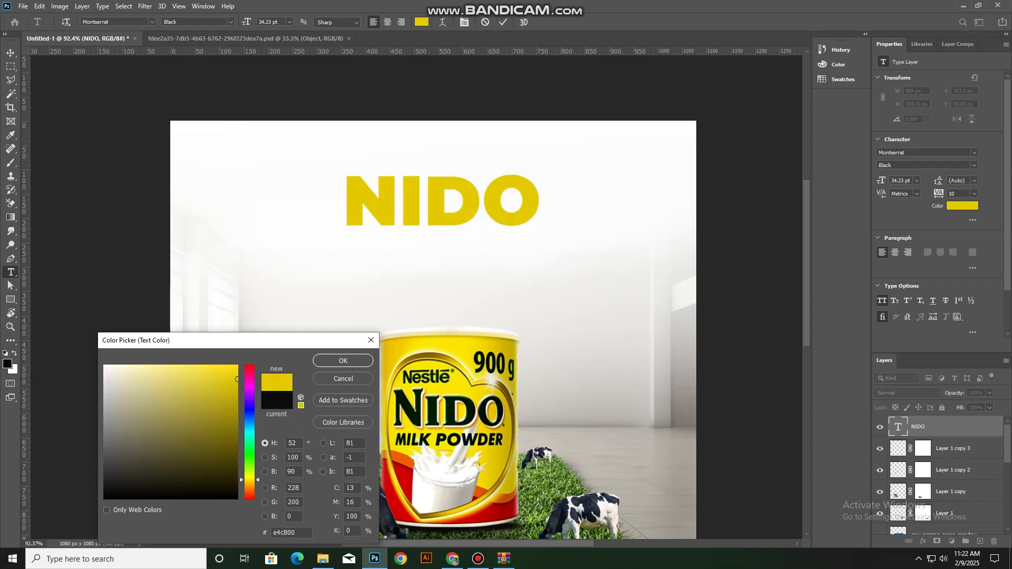
click(235, 399)
double_click(274, 533)
text(a50000)
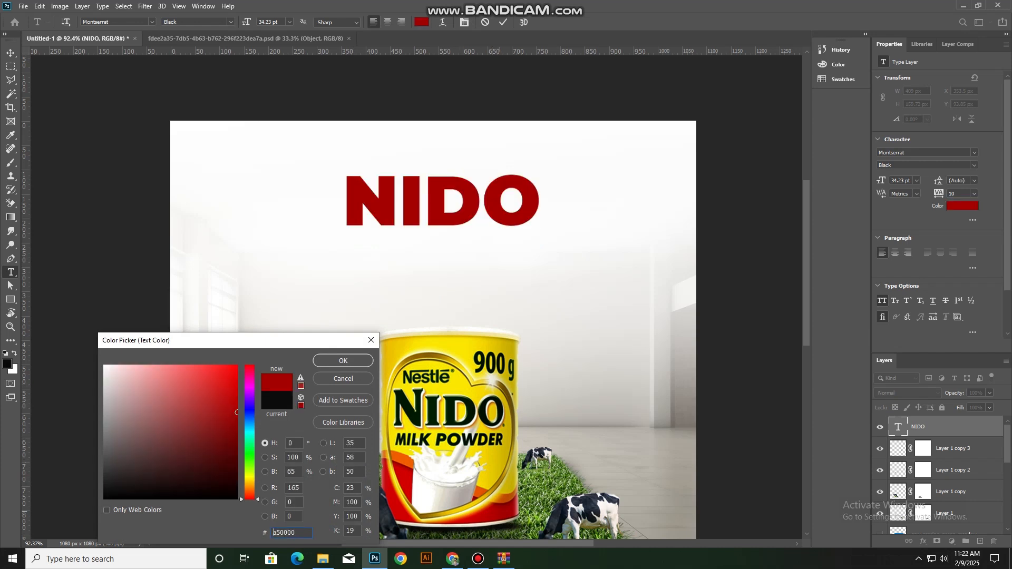
click(343, 361)
click(503, 22)
Add a Multiply drop shadow with 6% spread to the NIDO headline, shift its offset slightly and reduce its opacity from full
key(v)
click(923, 541)
click(941, 538)
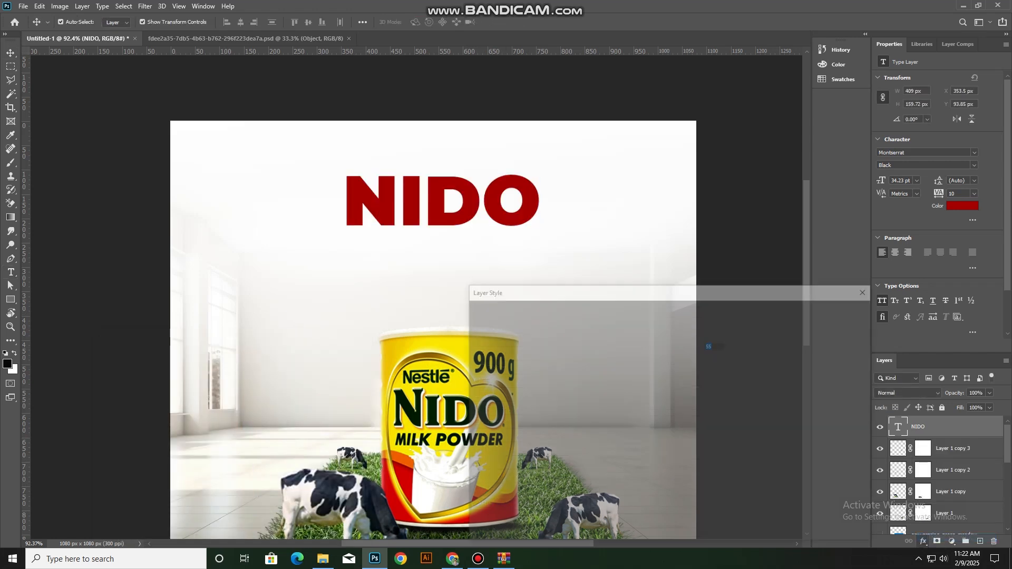
drag(691, 346, 700, 346)
drag(658, 402, 650, 402)
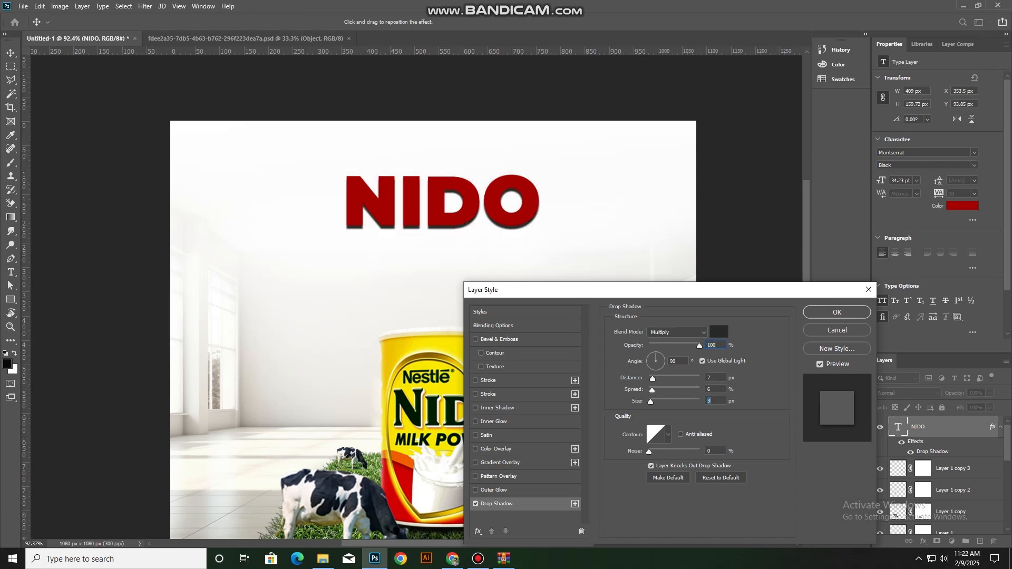
drag(484, 257, 482, 256)
drag(700, 347, 694, 346)
click(831, 312)
Add the text MILK POWER on a new top layer between the NIDO headline and the can
scroll(750, 285, down, 2)
click(750, 285)
click(933, 427)
click(980, 542)
key(t)
click(406, 204)
text(MI)
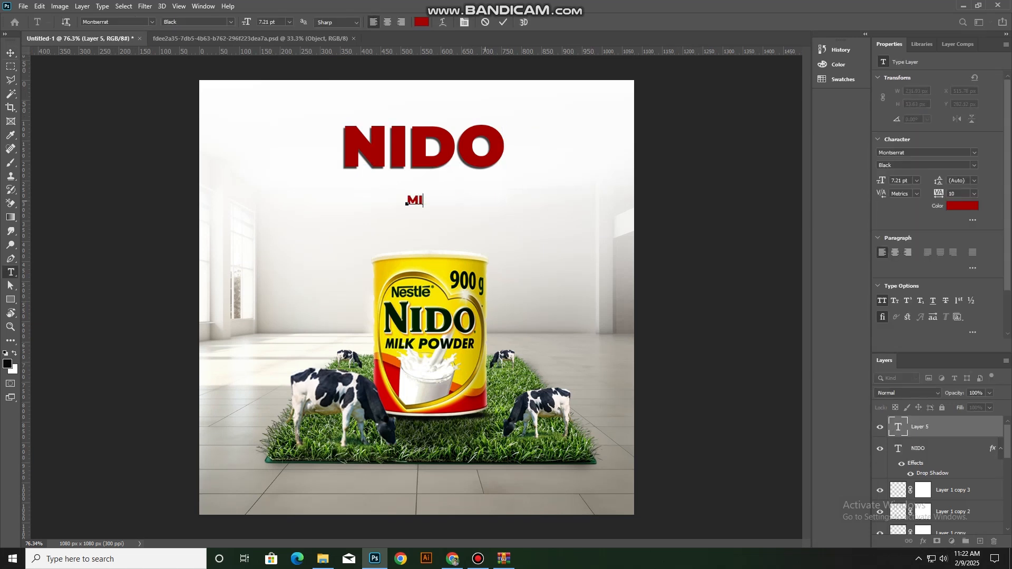
text(LK POWER)
click(10, 53)
Place MILK POWER directly beneath NIDO and scale it to 12.84 pt so it nearly matches the headline's width
scroll(431, 216, up, 6)
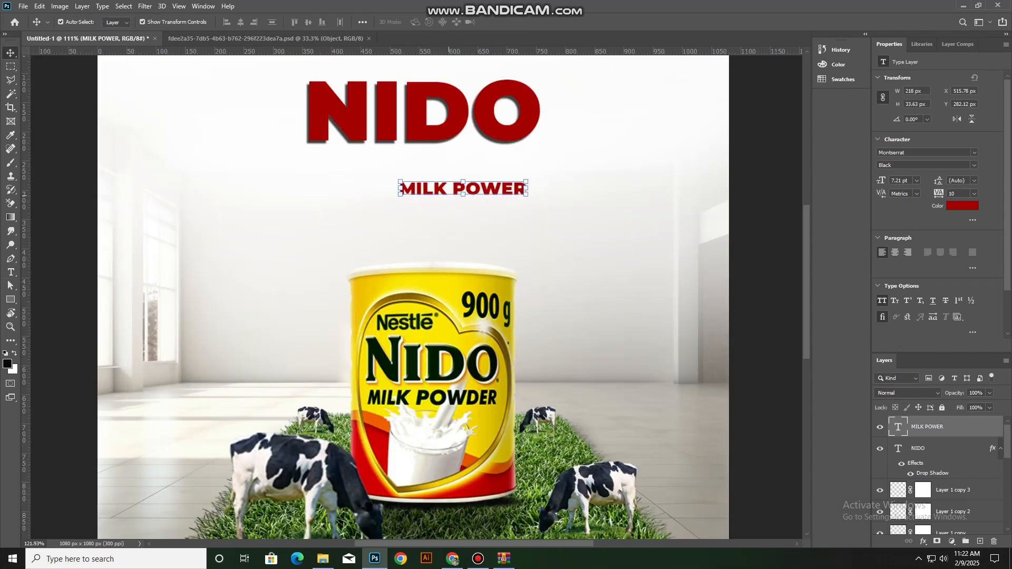
drag(467, 187, 348, 146)
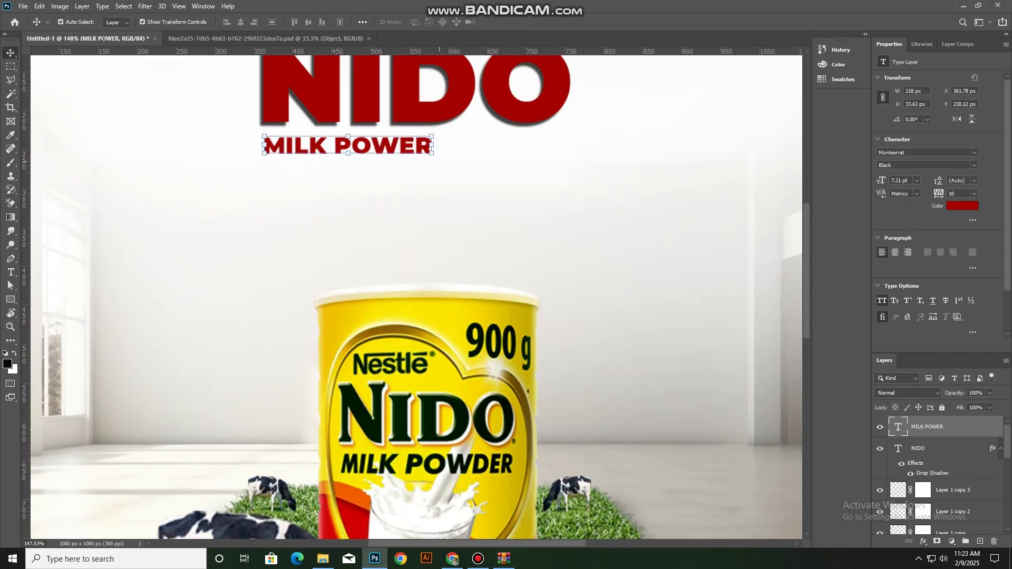
drag(433, 146, 508, 146)
key(ctrl+z)
drag(348, 134, 349, 122)
drag(411, 140, 487, 146)
drag(584, 153, 544, 153)
key(Return)
scroll(538, 158, down, 5)
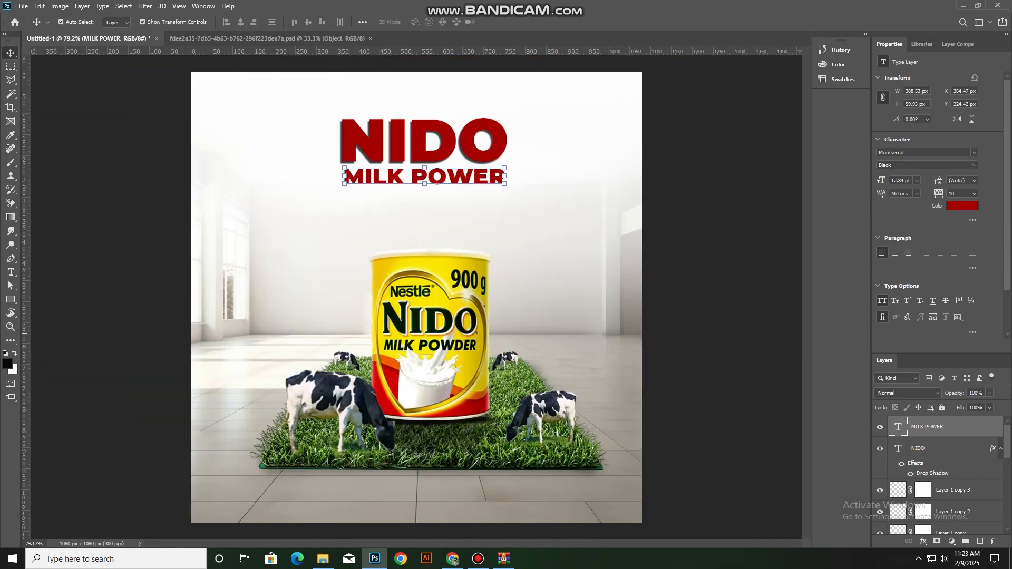
Select the can, cows, grass mat and shadows together, scale them up by about 8% and move them up
scroll(437, 206, up, 2)
click(437, 206)
click(527, 238)
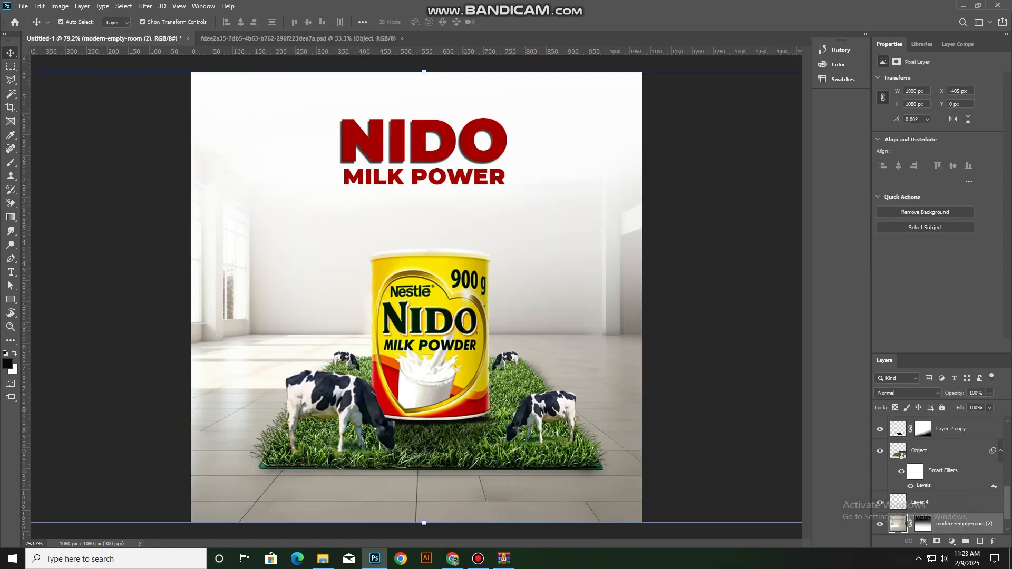
scroll(946, 480, down, 1)
click(942, 407)
scroll(358, 321, down, 2)
drag(352, 320, 554, 448)
drag(522, 427, 517, 429)
drag(423, 257, 424, 249)
mouse_move(446, 340)
mouse_down()
mouse_move(440, 318)
mouse_move(446, 325)
mouse_up()
key(Return)
Select the grass mat and adjust its lower-left corner slightly with a free transform
click(527, 227)
scroll(466, 337, up, 2)
scroll(467, 337, down, 3)
scroll(469, 406, up, 4)
click(456, 430)
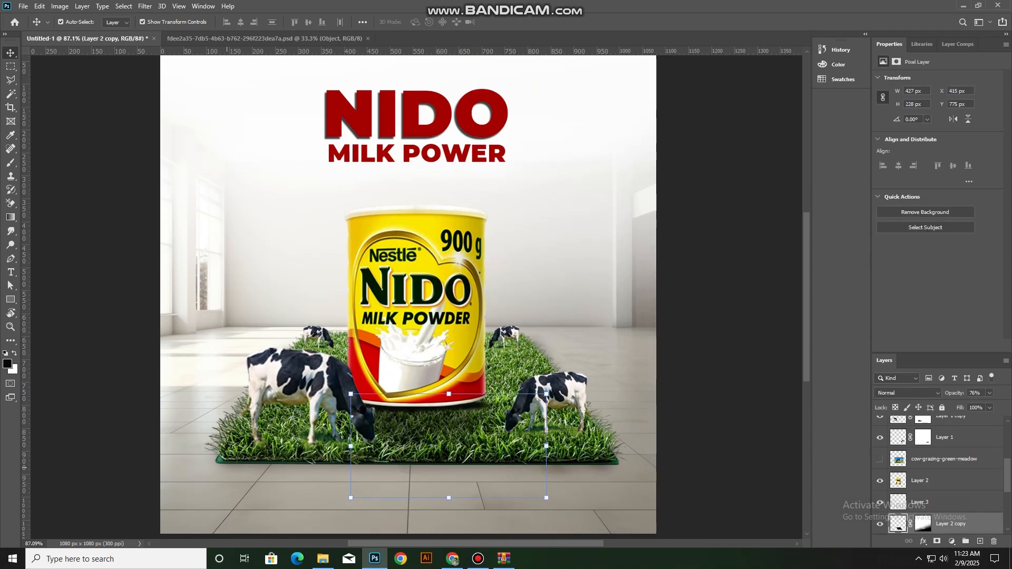
click(390, 449)
drag(206, 464, 206, 468)
key(Return)
click(369, 498)
scroll(524, 429, down, 5)
click(513, 404)
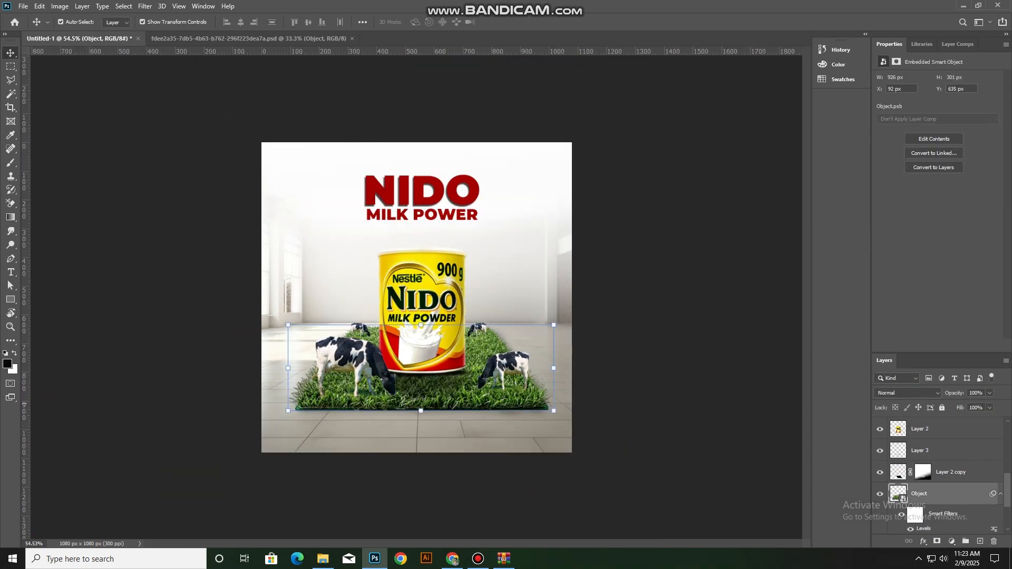
right_click(941, 494)
click(936, 542)
click(923, 542)
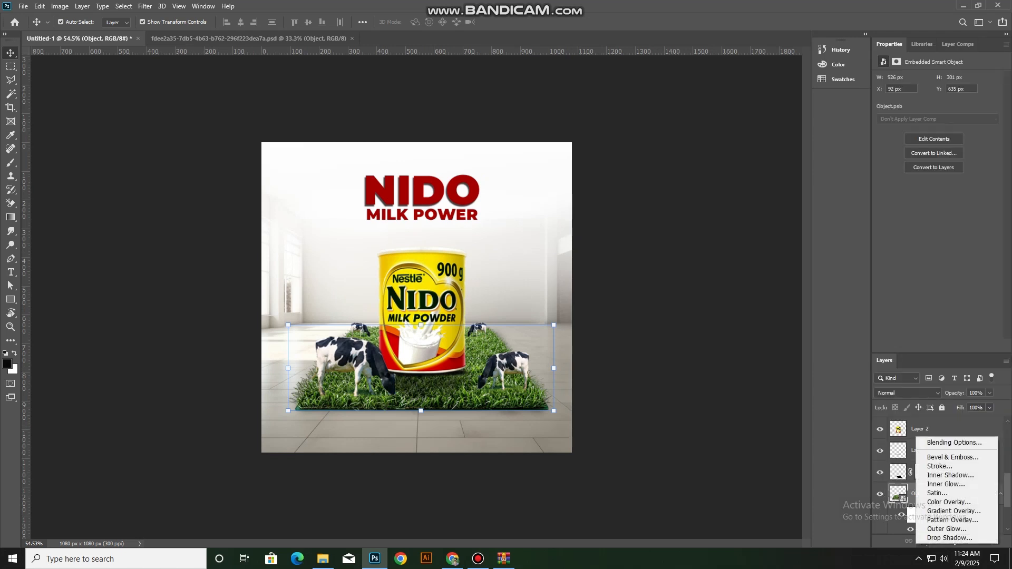
click(948, 502)
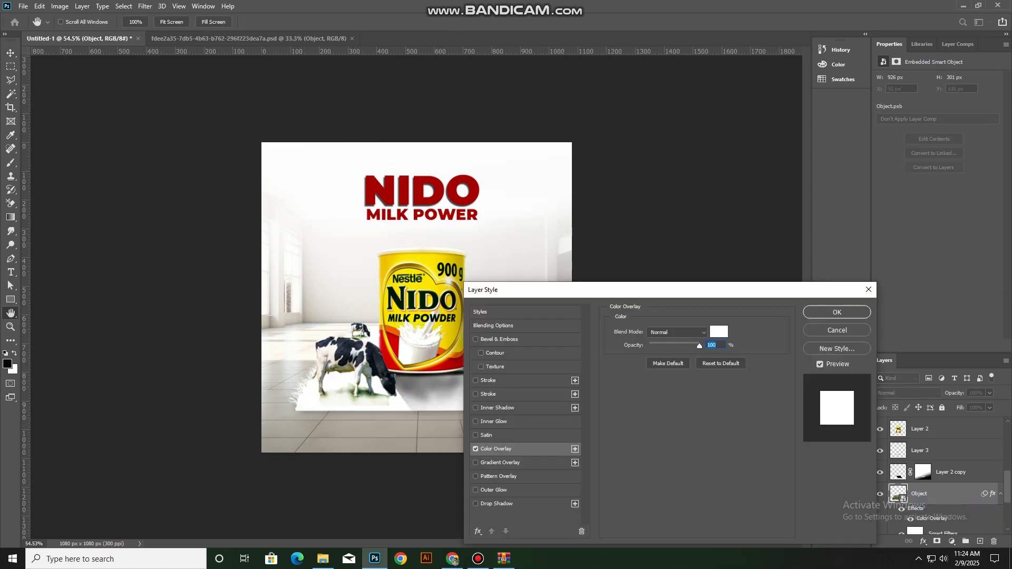
click(836, 331)
Add a Hue/Saturation adjustment clipped to the grass mat, with hue +19 and slightly lowered lightness
click(951, 542)
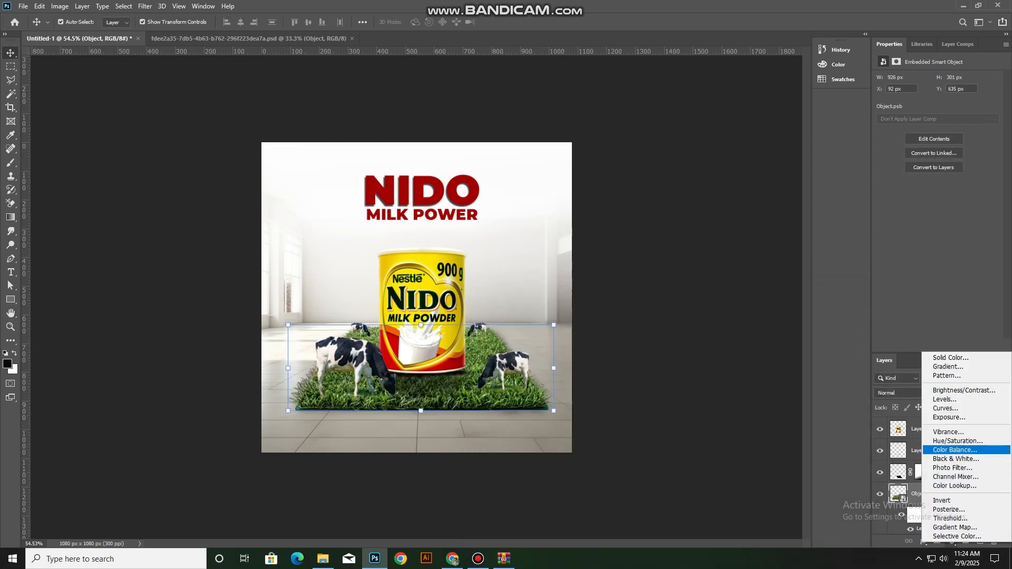
click(944, 442)
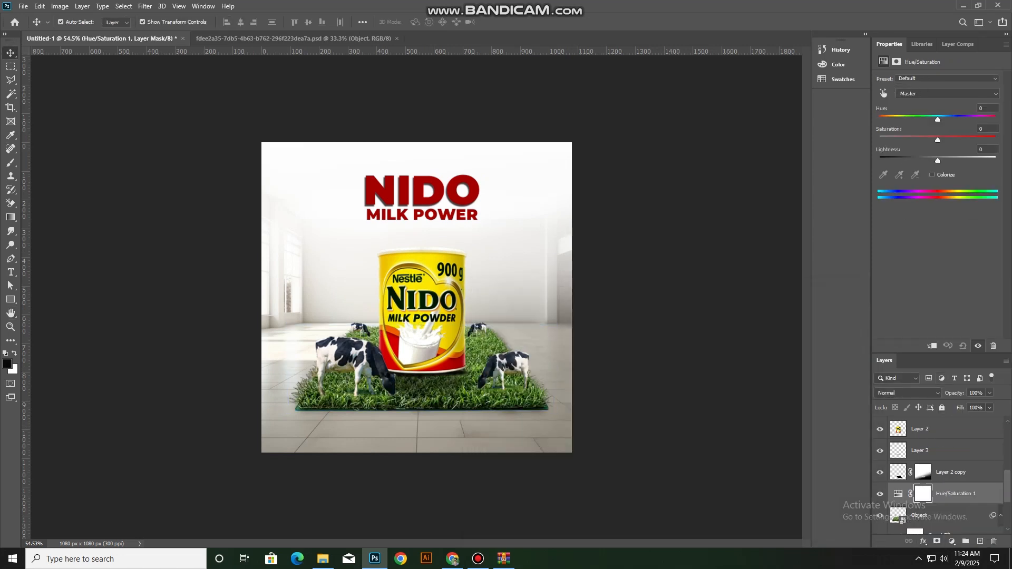
key(ctrl+alt+g)
mouse_move(936, 120)
mouse_down()
mouse_move(919, 120)
mouse_move(949, 120)
mouse_up()
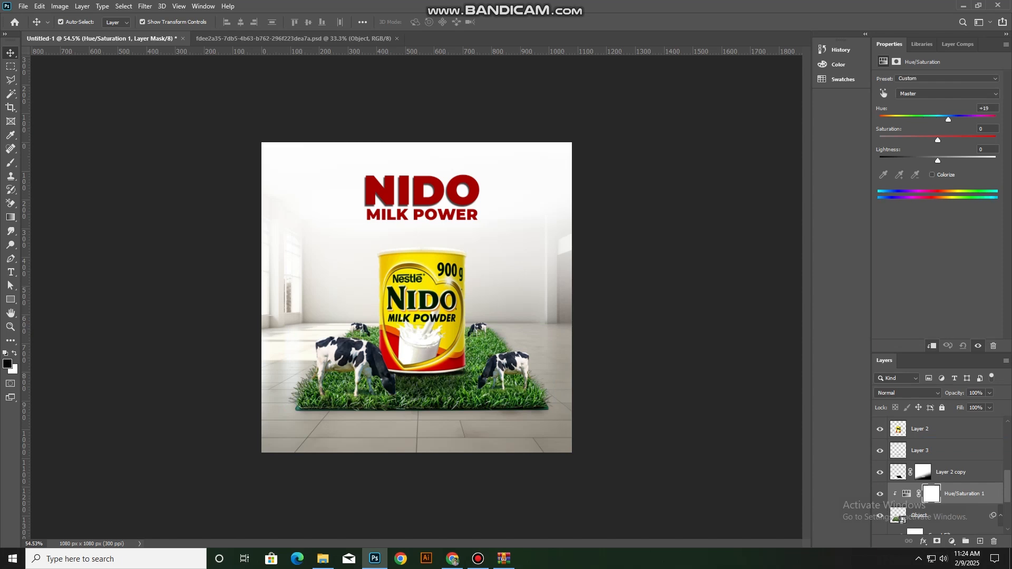
drag(938, 161, 936, 160)
click(659, 337)
Paint black on the front-right cow's layer mask with a 15 px brush to fade the leftover grass patch around its hooves
scroll(503, 381, up, 5)
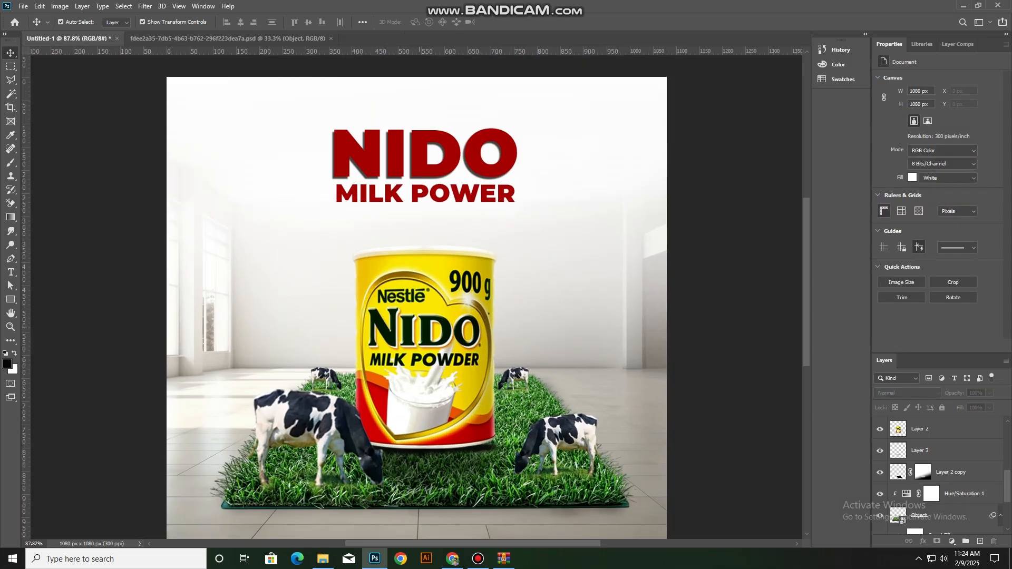
scroll(503, 381, down, 3)
scroll(503, 381, up, 3)
scroll(503, 381, up, 7)
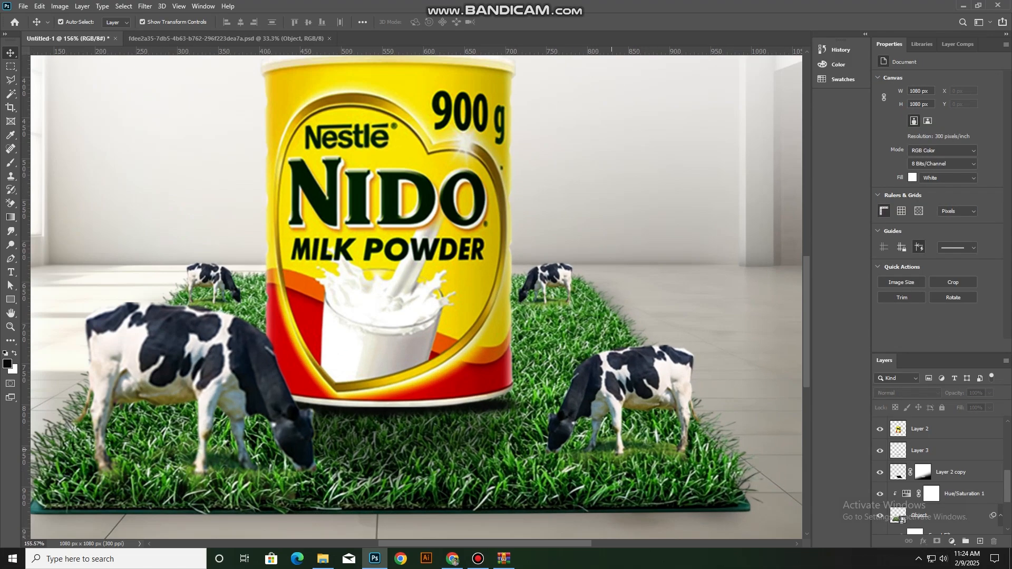
drag(665, 455, 615, 403)
click(614, 403)
scroll(614, 403, up, 2)
scroll(615, 403, up, 3)
click(922, 426)
scroll(571, 382, up, 3)
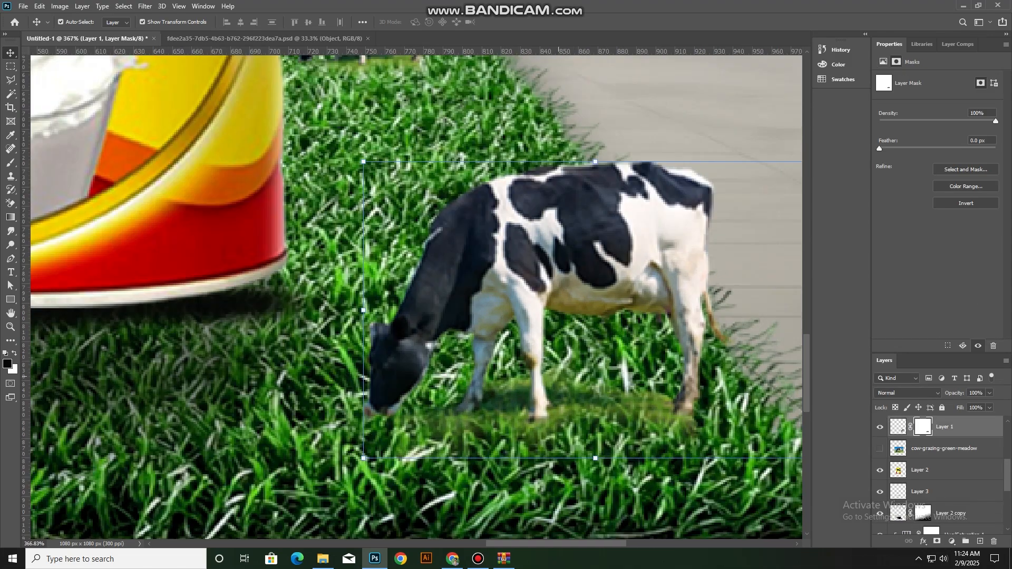
key(b)
drag(659, 400, 560, 396)
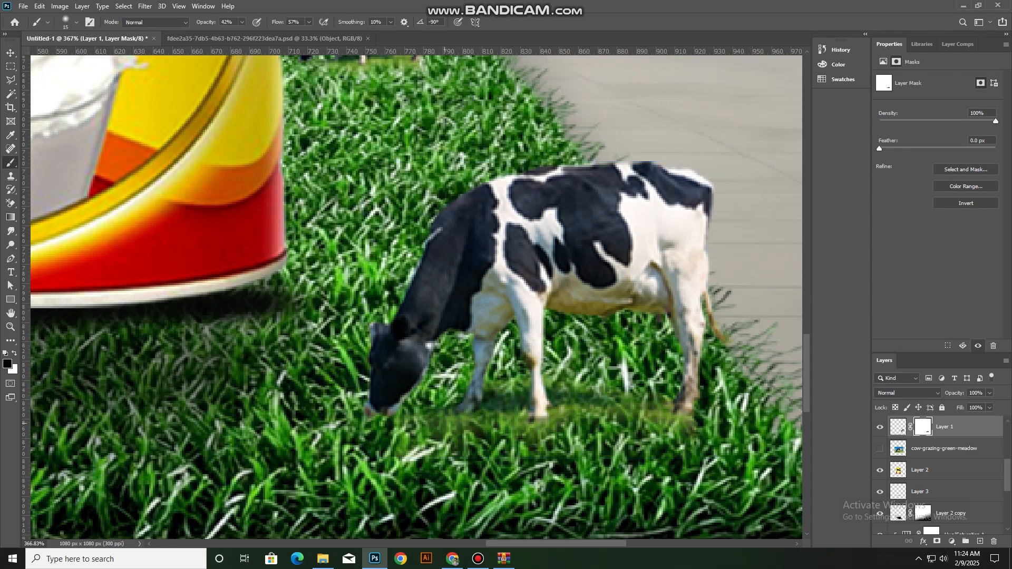
key(v)
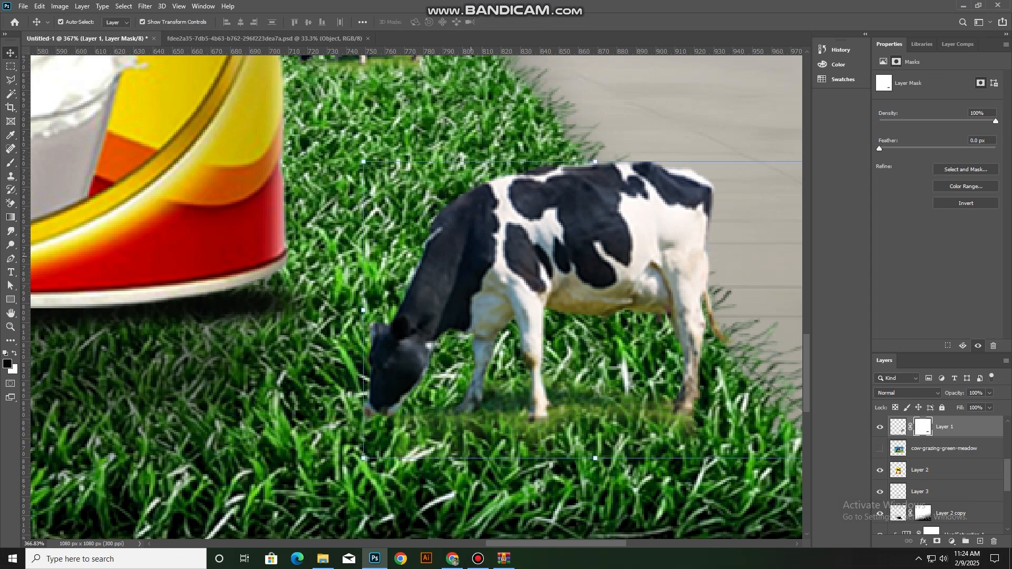
ctrl+click(898, 427)
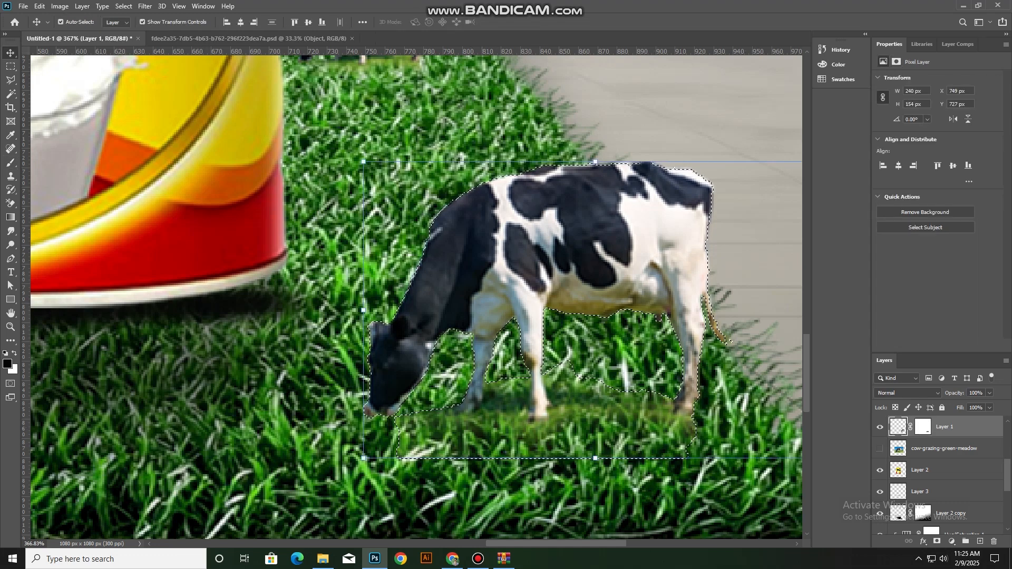
key(x)
key(b)
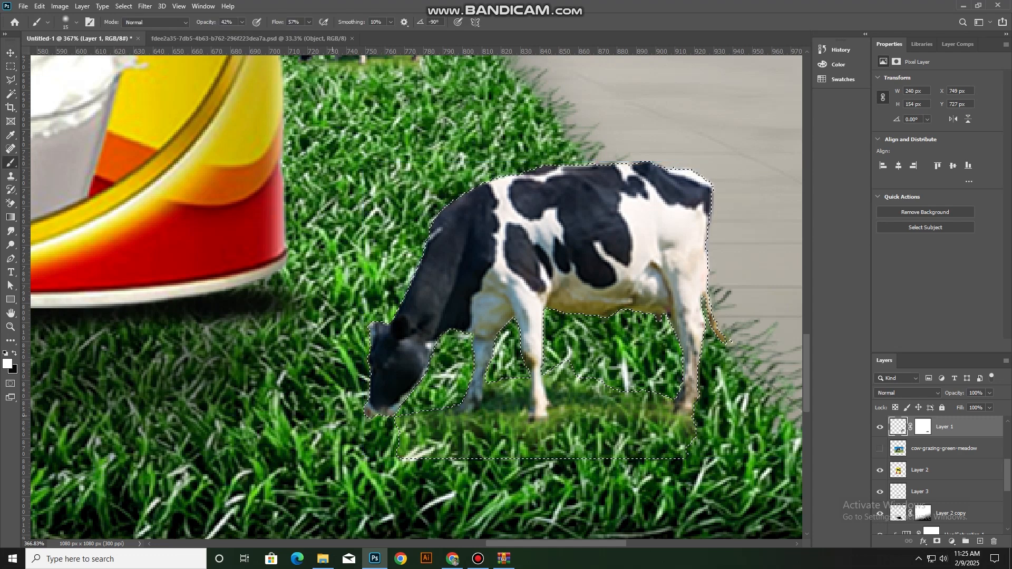
click(923, 427)
key(x)
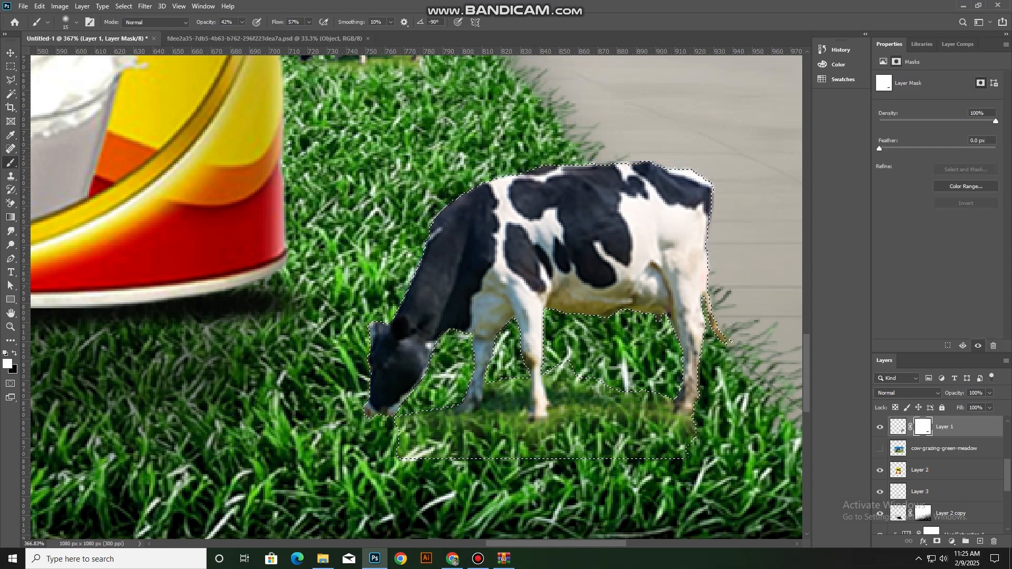
key(ctrl+d)
Paint black on the front-left cow's layer mask with a 15 px brush to fade the leftover grass and shadow between its hooves
scroll(424, 417, down, 5)
key(v)
scroll(330, 422, up, 3)
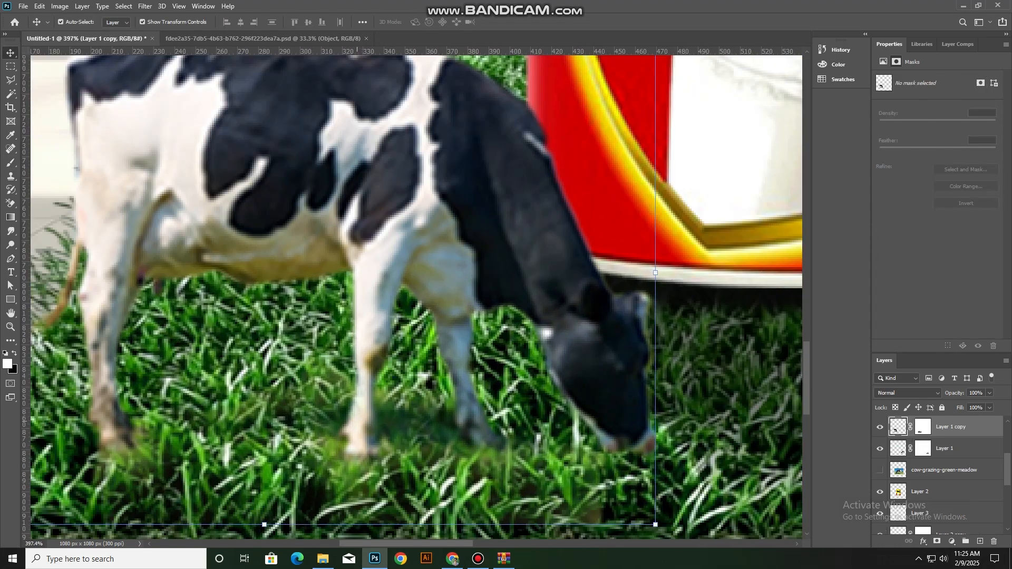
key(b)
click(923, 427)
key(x)
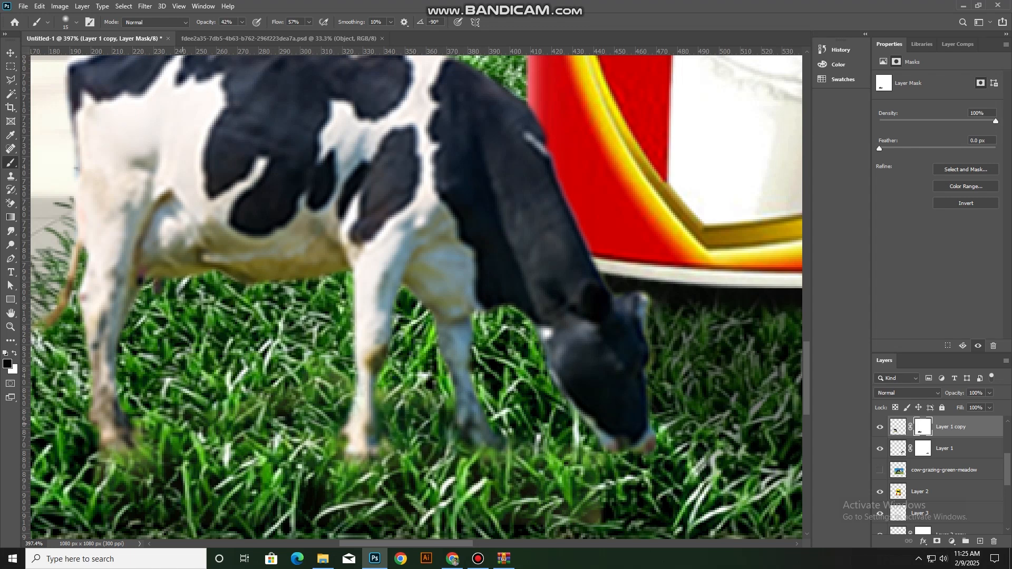
scroll(230, 419, down, 10)
key(v)
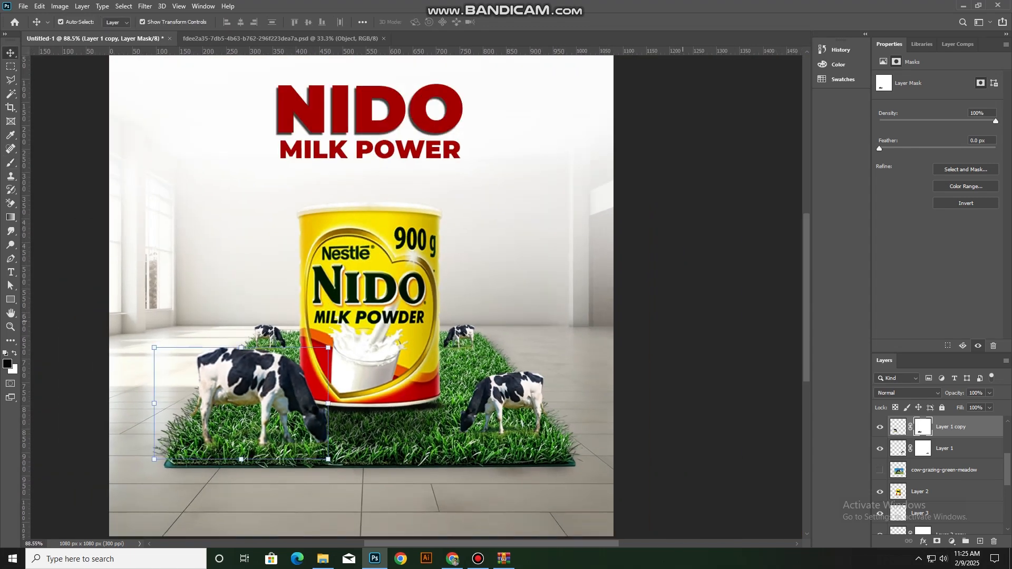
Paint black on the back-right cow's layer mask with a 6 px brush to blend its hooves into the grass
click(483, 322)
scroll(503, 339, up, 14)
click(521, 345)
scroll(526, 350, up, 8)
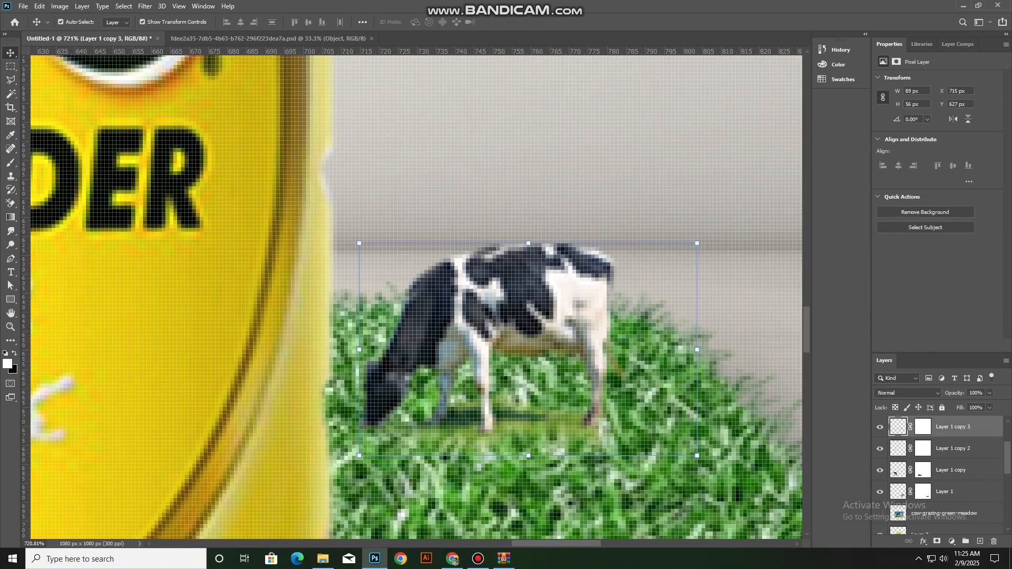
click(923, 426)
scroll(559, 422, down, 1)
key(b)
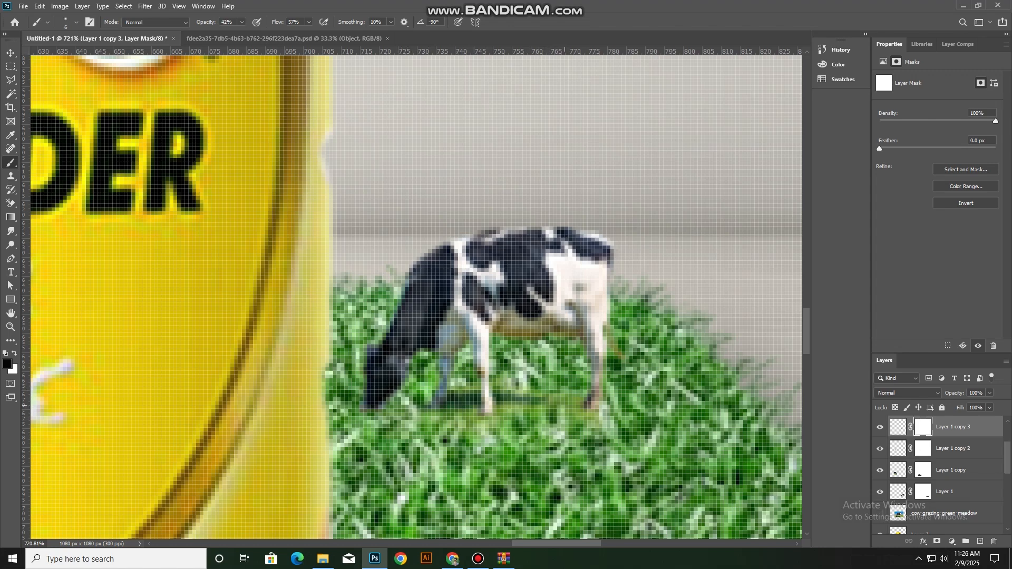
scroll(548, 406, down, 20)
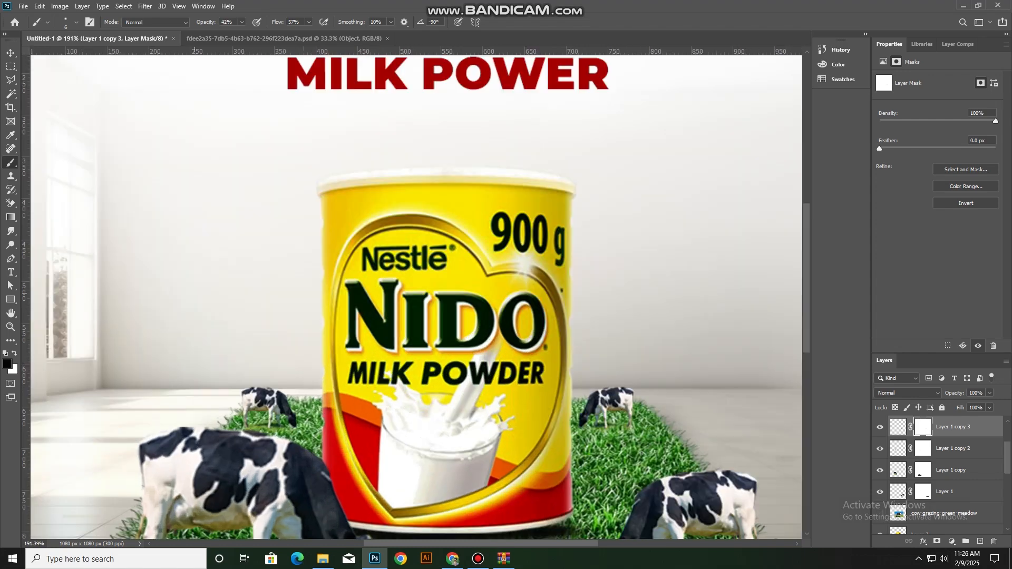
Paint black on the back-left cow's layer mask with a 6 px brush to blend its hooves into the grass
scroll(250, 431, up, 14)
scroll(416, 417, up, 1)
key(v)
click(429, 348)
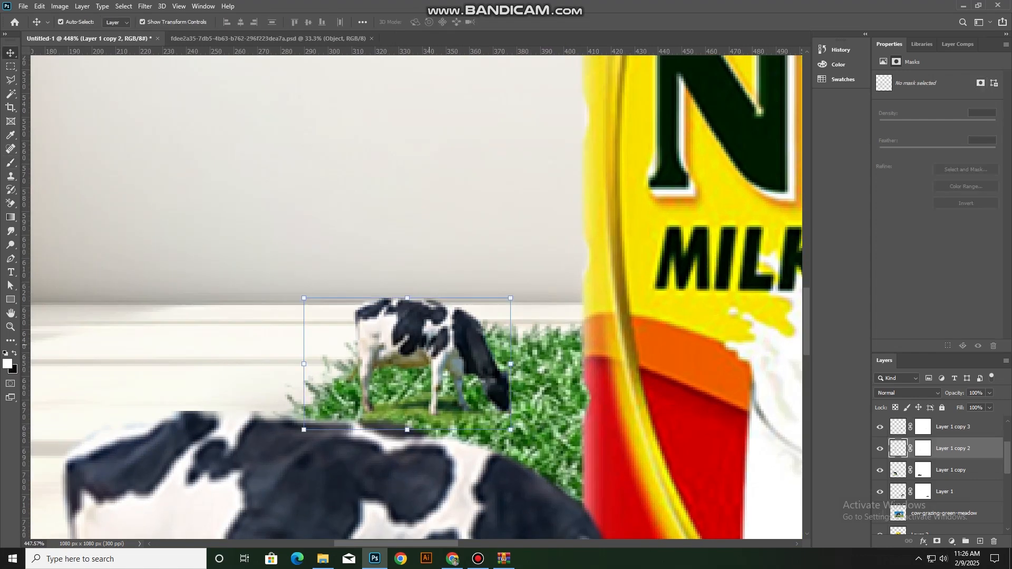
scroll(367, 402, up, 3)
click(923, 448)
key(b)
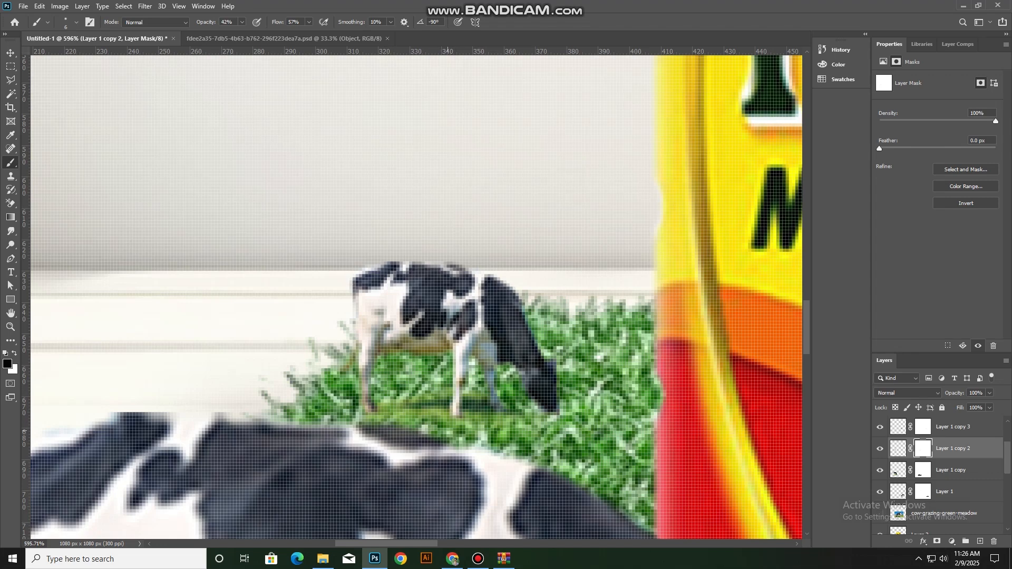
scroll(331, 335, down, 20)
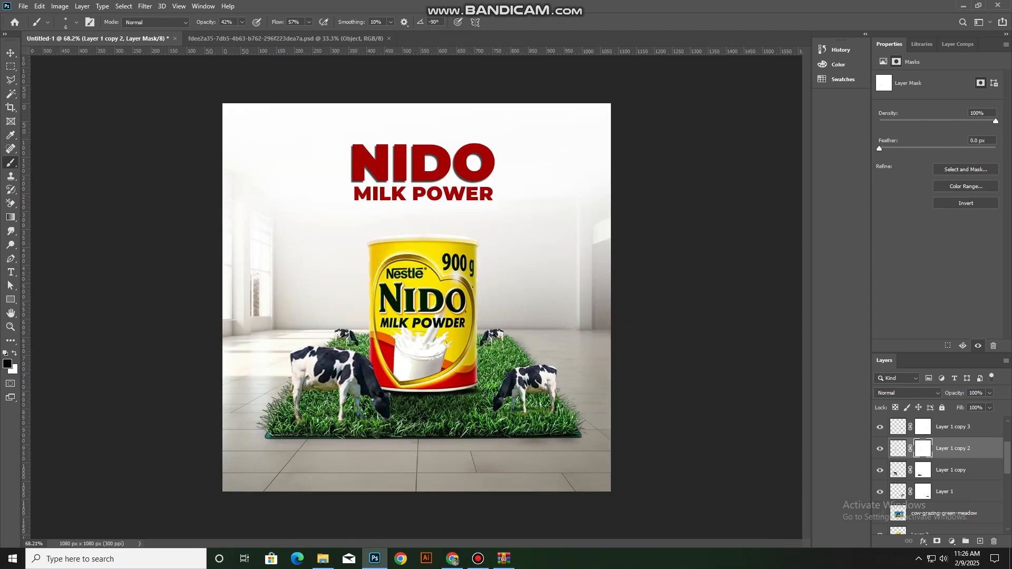
Narrow the MILK POWER line slightly so its width fits under the NIDO headline
key(v)
click(86, 101)
scroll(280, 258, up, 3)
click(469, 164)
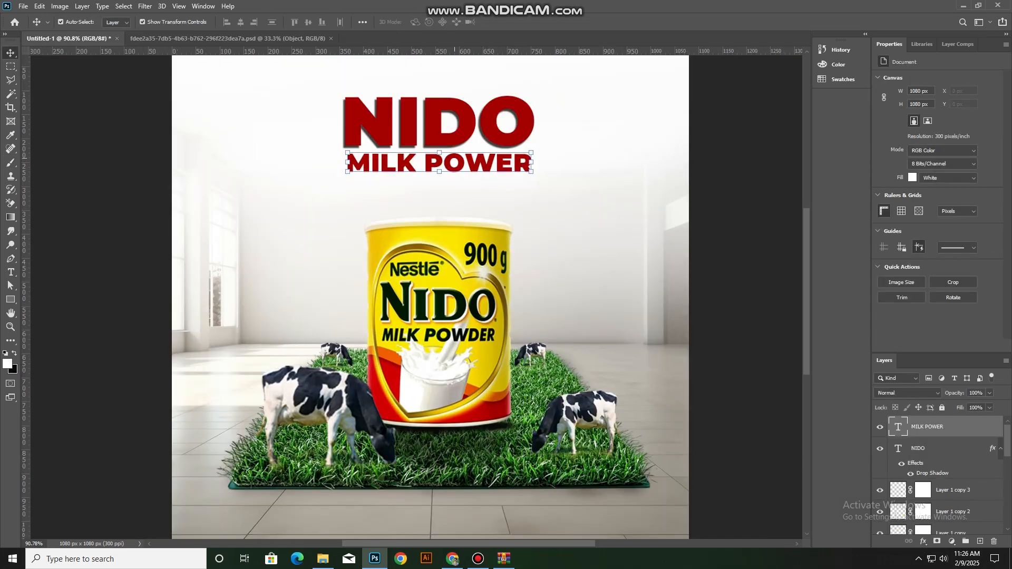
drag(531, 163, 529, 163)
key(Return)
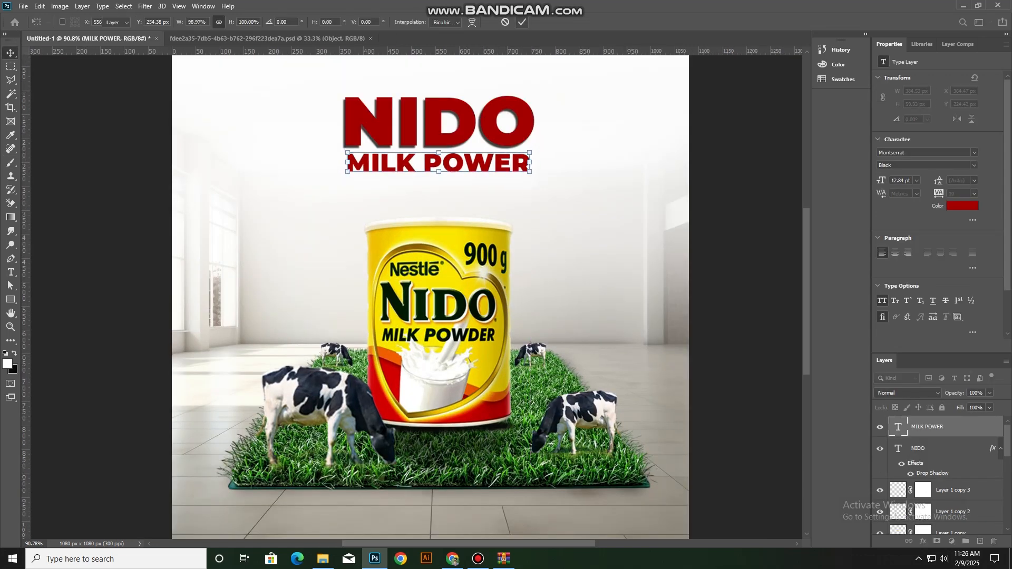
Nudge the MILK POWER line left to centre it beneath NIDO
click(464, 131)
shift+click(448, 168)
click(240, 22)
click(121, 110)
click(401, 167)
key(Left)
key(Left)
key(Left)
key(Left)
key(Left)
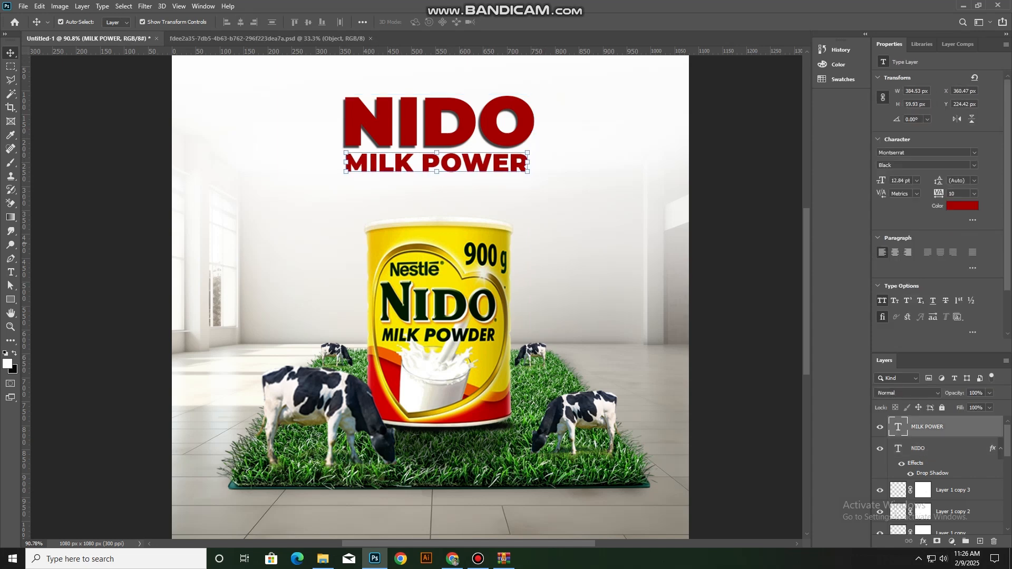
Review the whole composition, checking how the can, cows and grass mat sit together
click(121, 158)
scroll(402, 372, down, 4)
scroll(402, 371, up, 2)
scroll(416, 297, down, 2)
click(420, 211)
click(519, 263)
scroll(526, 371, up, 5)
scroll(525, 371, down, 4)
scroll(679, 403, up, 2)
scroll(440, 372, up, 10)
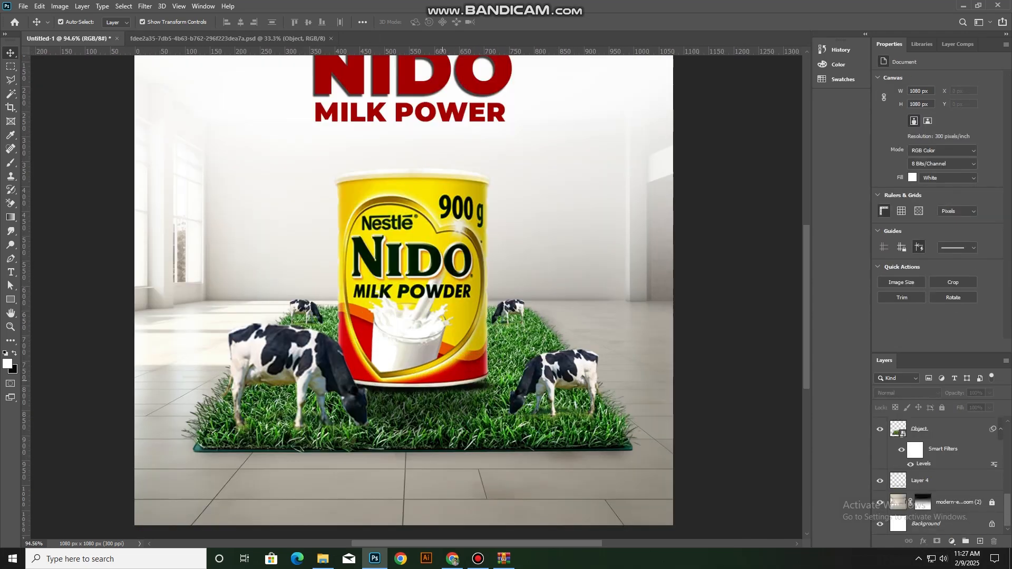
Nudge the contact shadow on Layer 3 slightly upward against the can's base
click(441, 374)
key(Up)
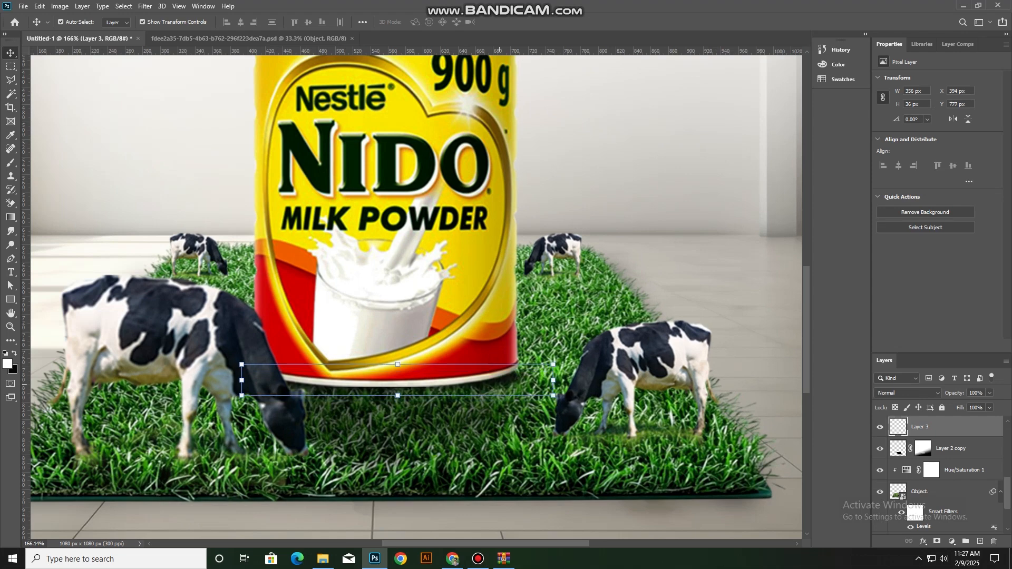
click(591, 201)
scroll(466, 352, down, 8)
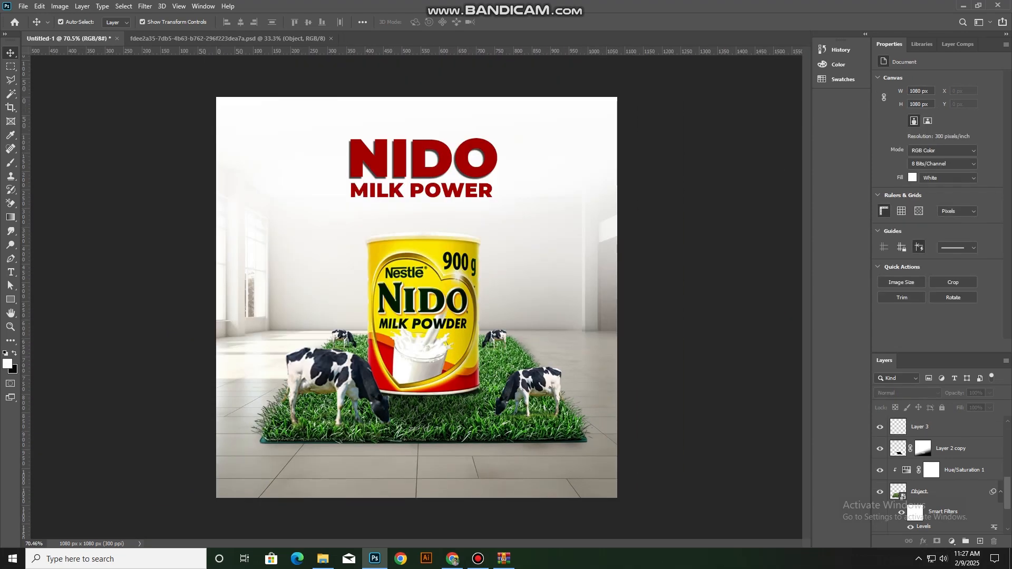
Paste the blue-sky field photo and scale it to about 1094 × 730 px over the upper part of the canvas
key(ctrl+v)
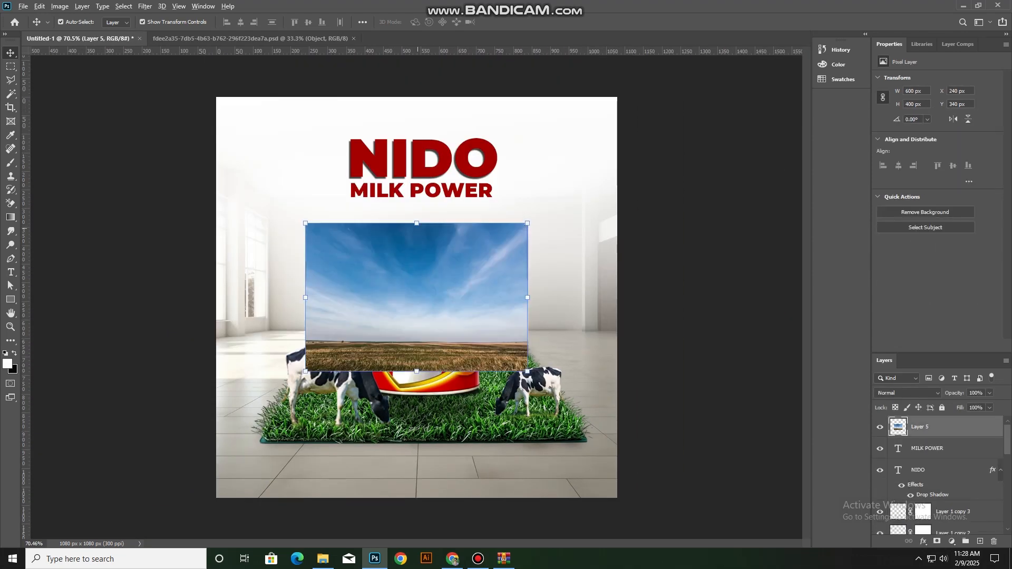
drag(416, 223, 440, 162)
drag(470, 256, 471, 190)
click(521, 22)
right_click(924, 428)
click(564, 254)
click(680, 263)
Add a layer mask to the sky photo and fade its lower edge with a vertical gradient
click(928, 427)
click(937, 542)
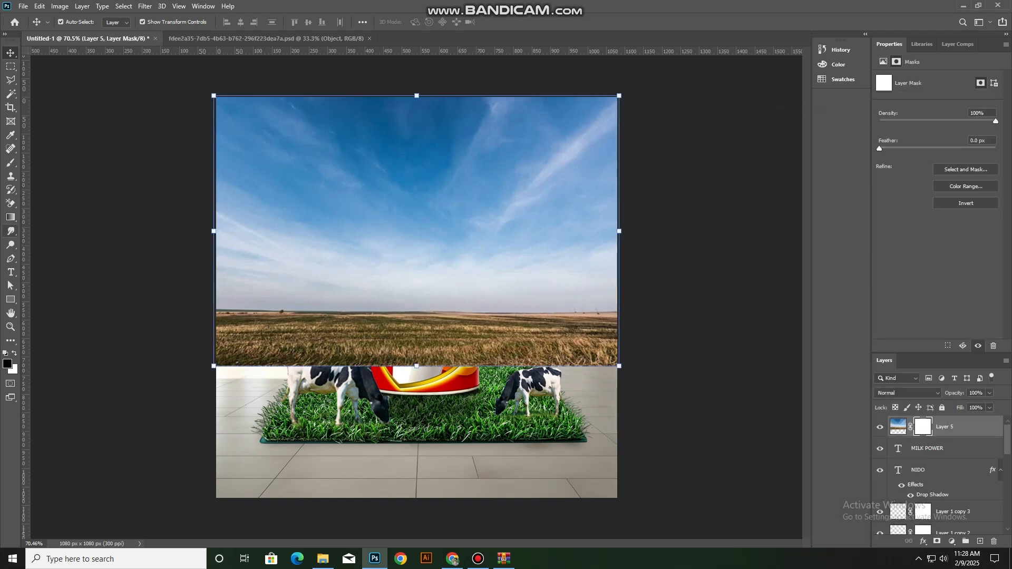
click(10, 217)
drag(416, 370, 417, 295)
Move the sky photo layer below Layer 4, directly above the room background
click(10, 53)
drag(944, 427, 945, 492)
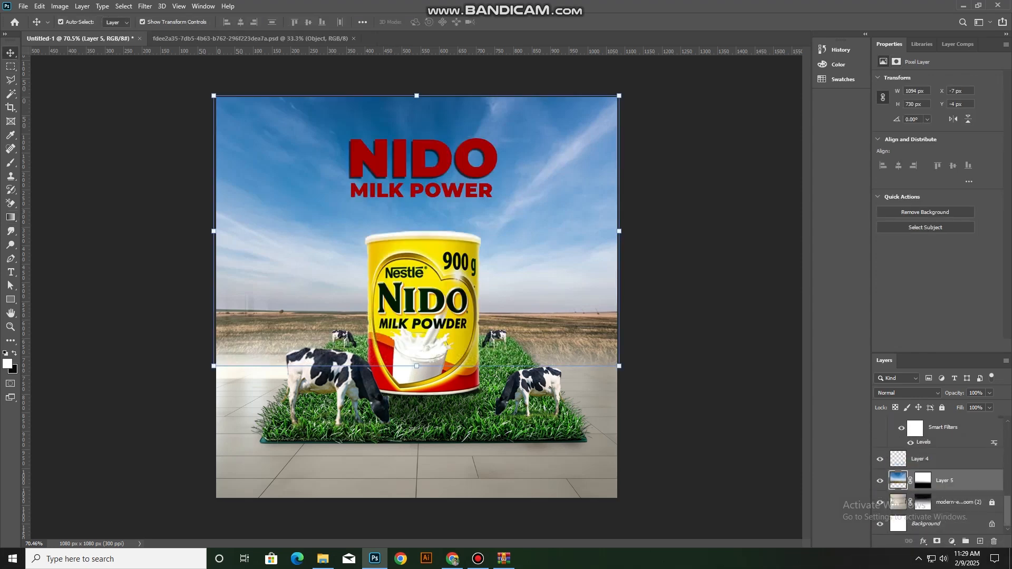
click(741, 248)
scroll(685, 248, down, 3)
scroll(685, 248, up, 2)
scroll(580, 243, down, 2)
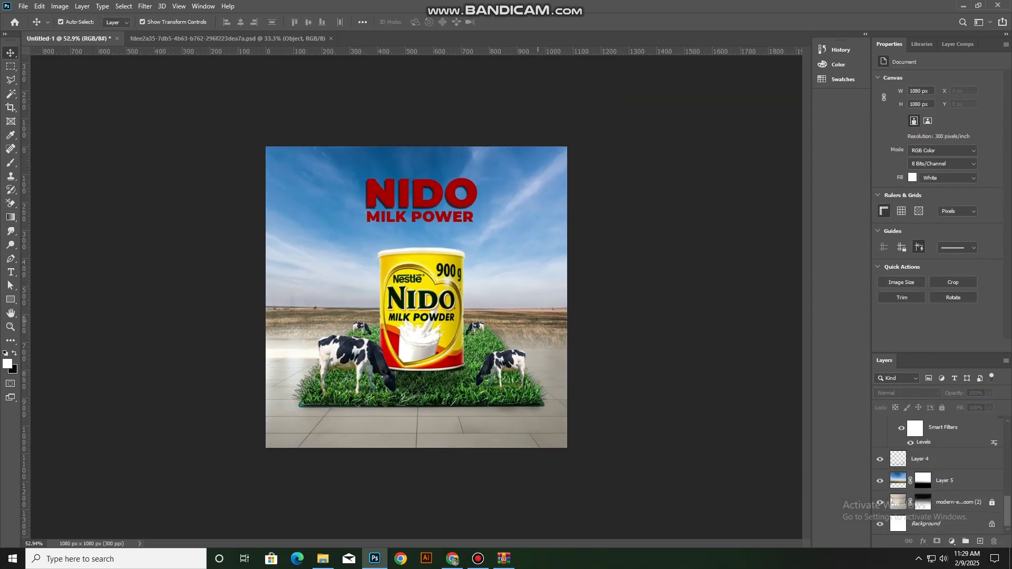
Paint black on the sky layer's mask with a 100 px brush at 25% opacity to soften the field's lower edge beside the mat
click(519, 234)
scroll(519, 234, up, 3)
click(923, 480)
key(b)
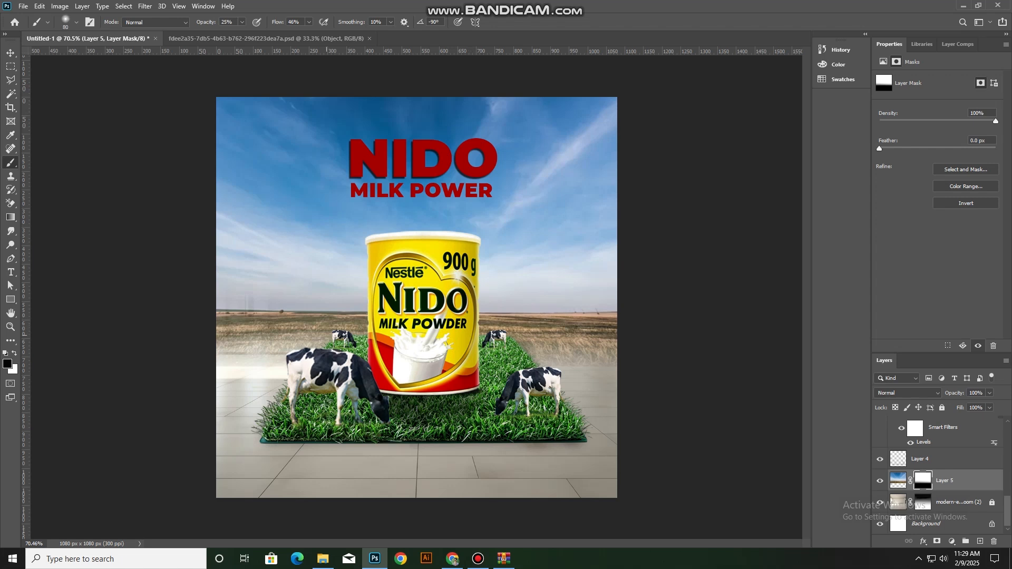
mouse_move(625, 350)
mouse_down()
mouse_move(545, 344)
mouse_move(593, 336)
mouse_up()
drag(282, 354, 209, 360)
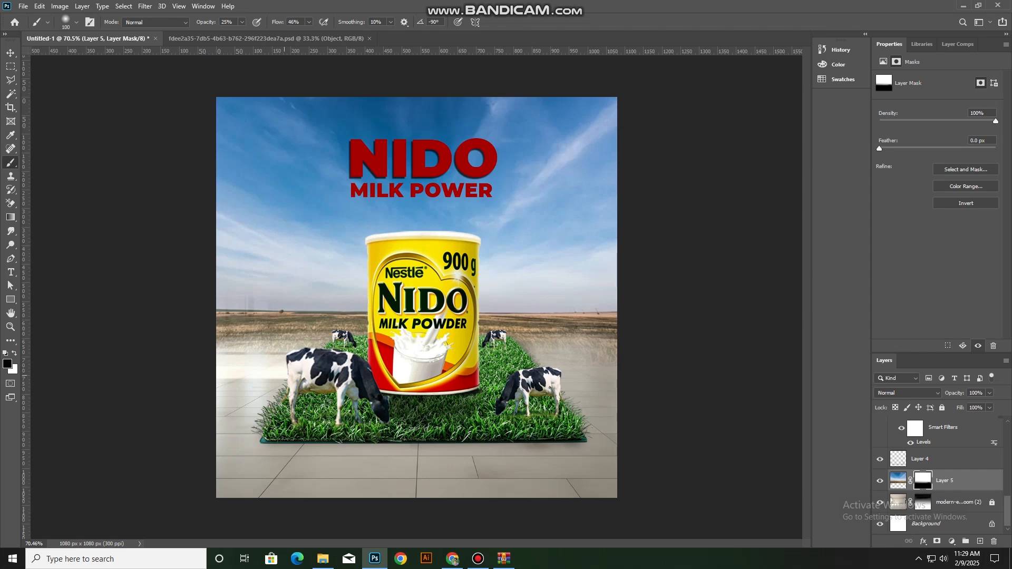
Fine-tune the sky photo's vertical position to Y -3 px so it covers the canvas's upper edge
click(10, 53)
click(595, 354)
scroll(596, 342, up, 1)
drag(599, 329, 598, 327)
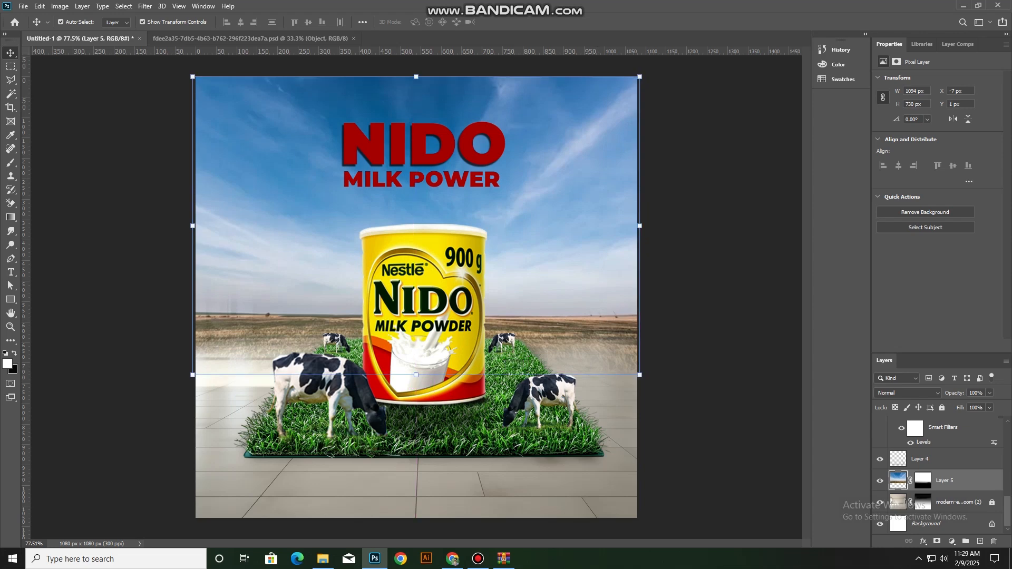
click(922, 480)
key(b)
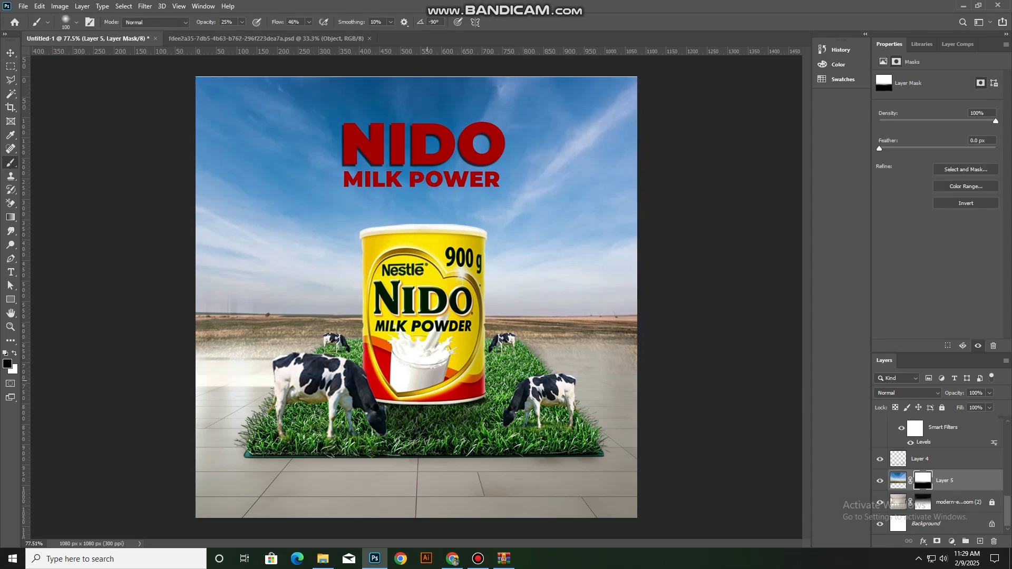
click(10, 53)
key(Up)
key(Up)
key(Up)
key(Up)
click(158, 211)
scroll(488, 315, down, 4)
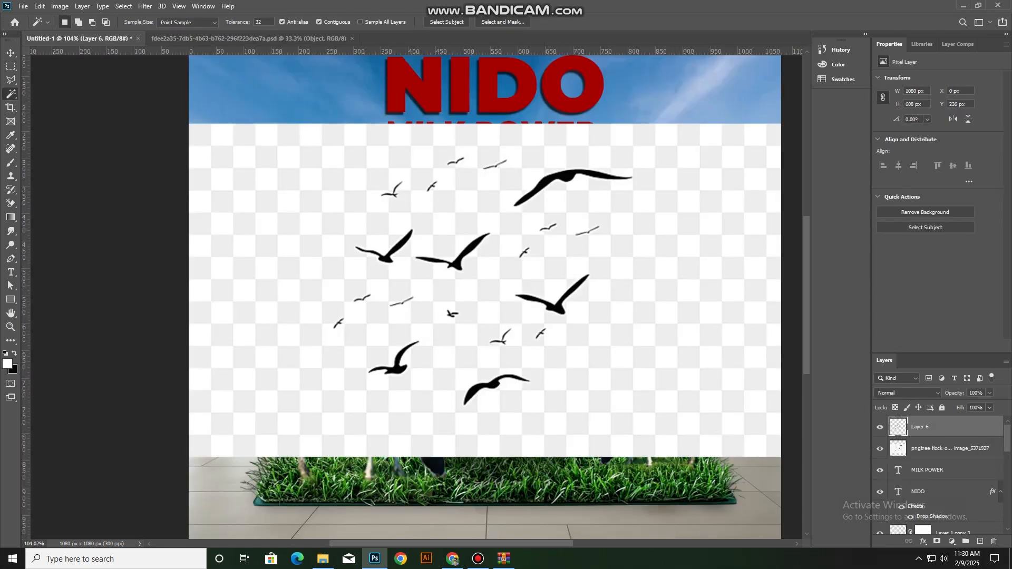
Clear the birds image's background and shrink the flock into the sky left of the can
click(950, 449)
key(Delete)
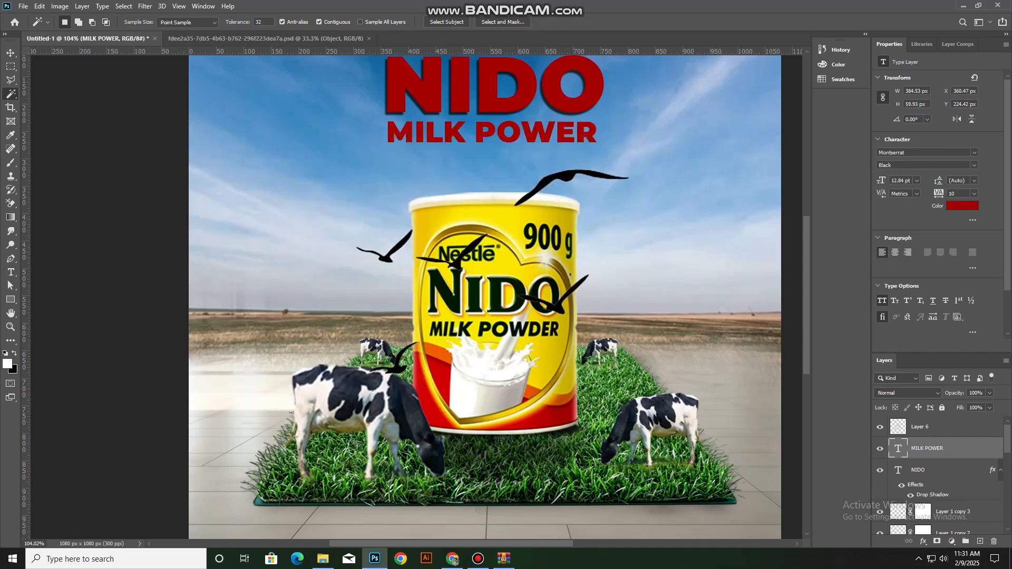
click(10, 53)
click(557, 177)
drag(491, 168, 689, 246)
click(522, 22)
Place a smaller copy of the bird flock in the sky just right of the can
drag(651, 281, 634, 270)
click(505, 22)
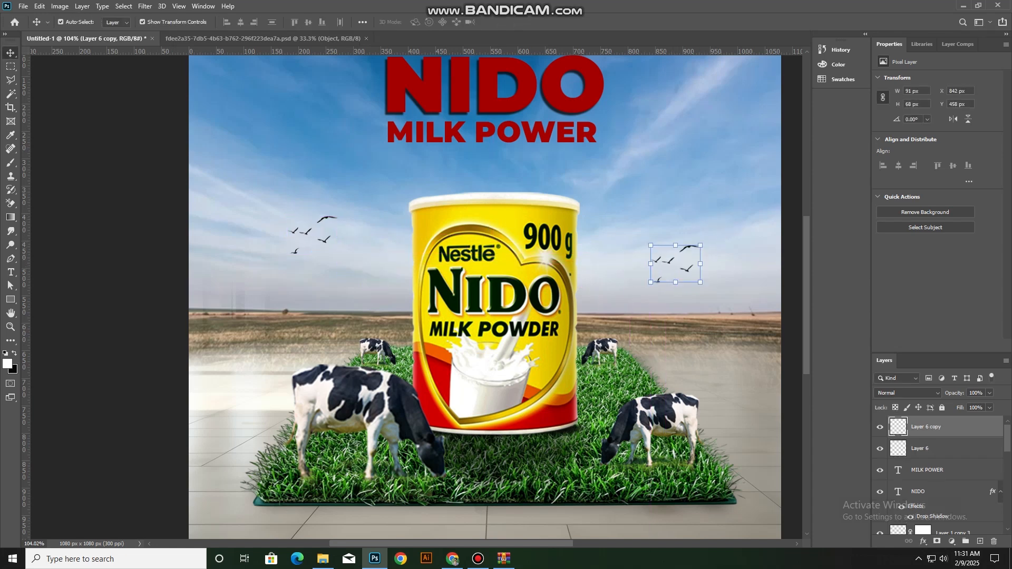
drag(688, 248, 633, 274)
key(Return)
key(ctrl+0)
click(634, 272)
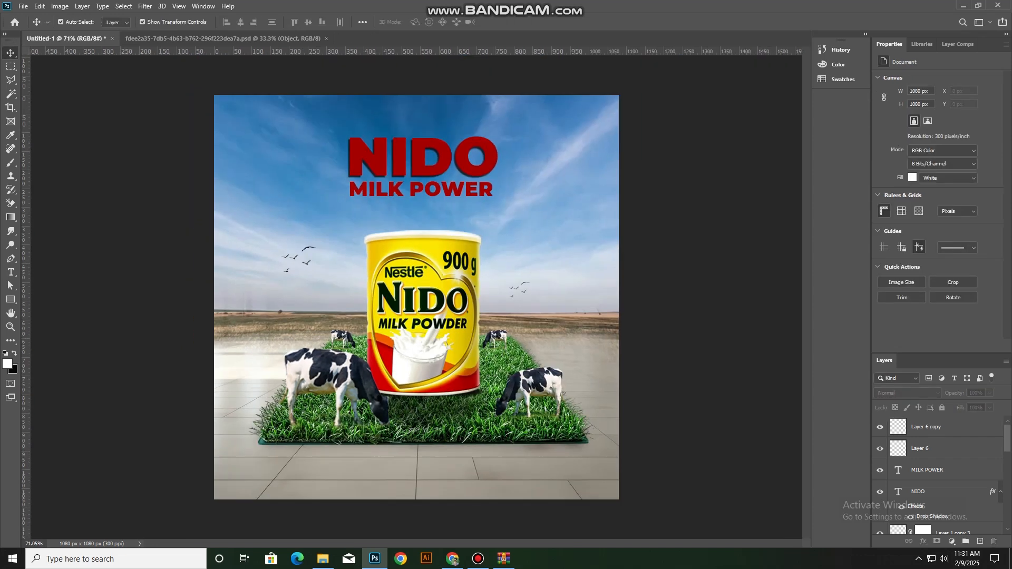
Adjust the midtones and highlights of the sky photo with Levels
click(574, 242)
click(60, 6)
click(181, 44)
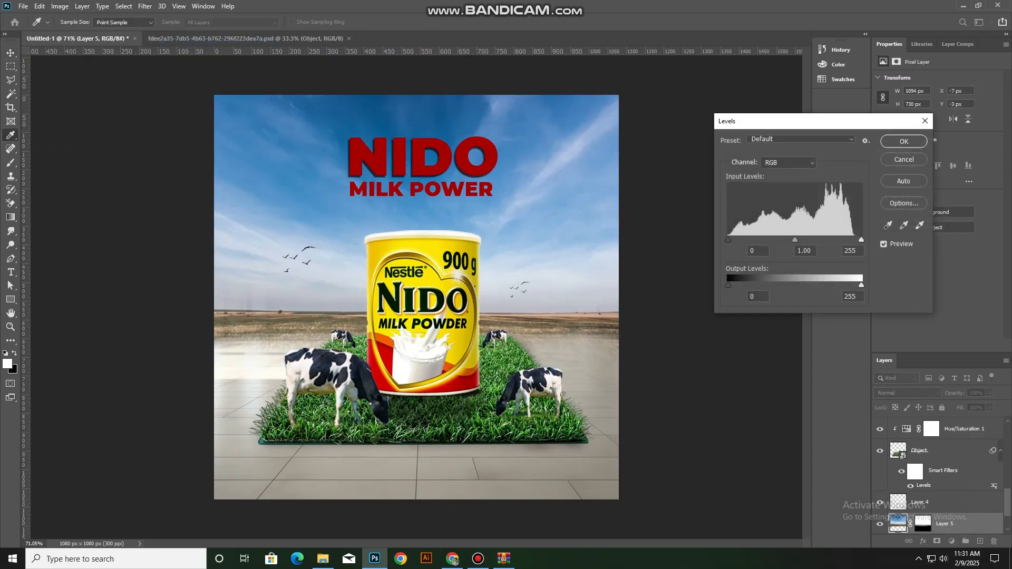
drag(795, 240, 731, 239)
drag(862, 240, 861, 240)
key(Return)
Recolour the NIDO headline to yellow f6ea00, sampled from the can
double_click(420, 166)
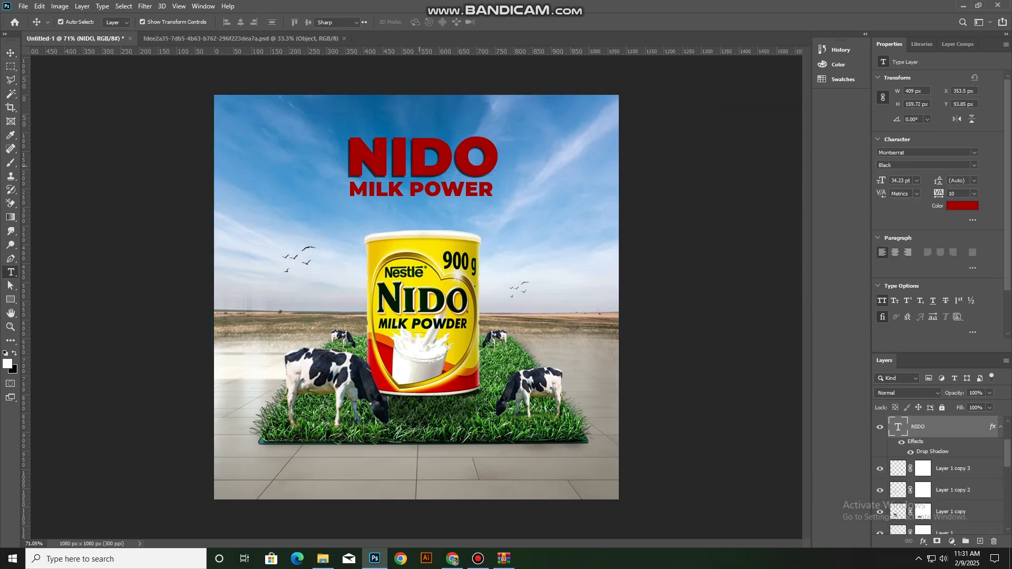
key(ctrl+a)
click(421, 22)
click(436, 285)
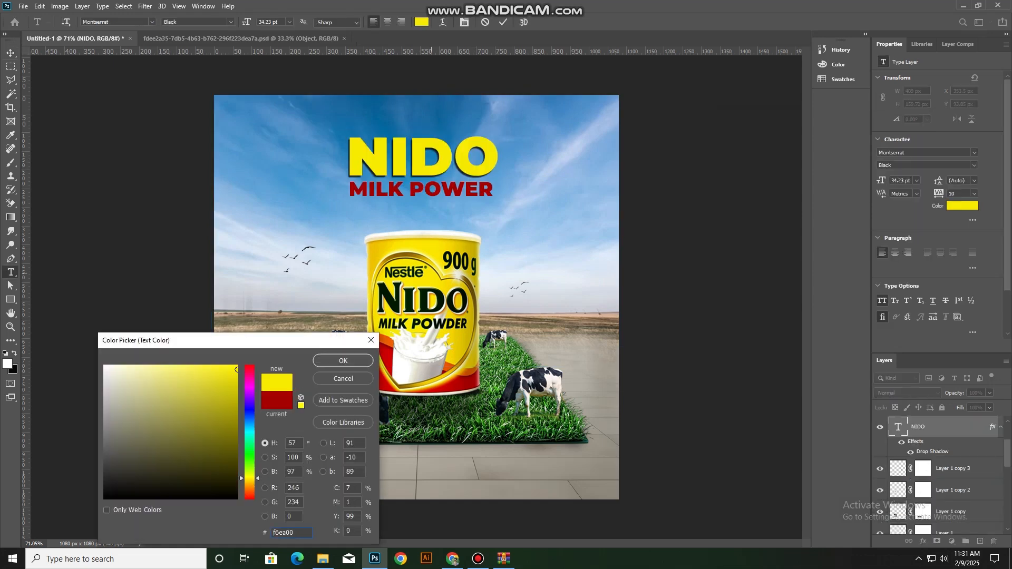
click(343, 360)
click(503, 22)
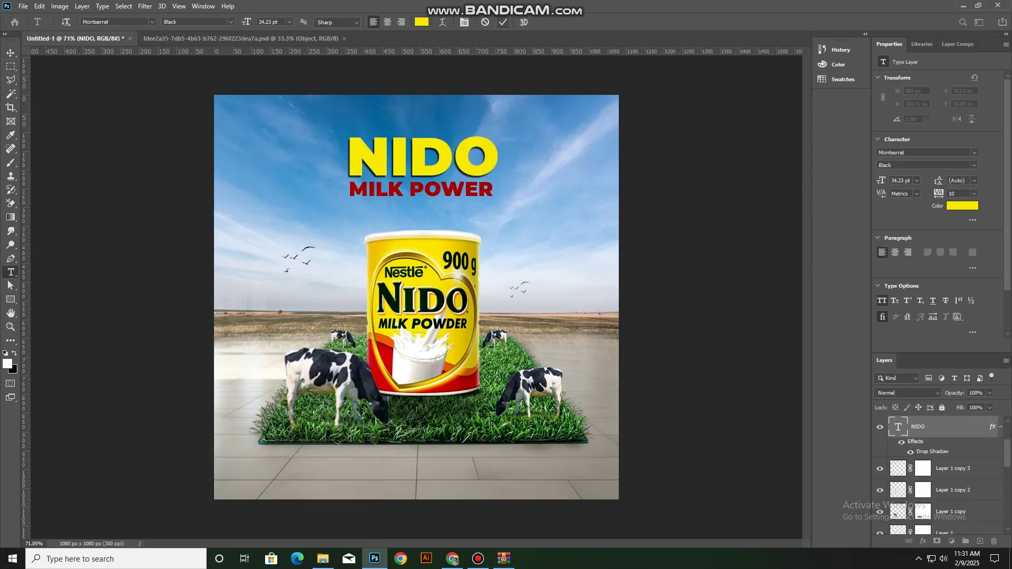
Recolour the MILK POWER line to the same yellow f6ea00, sampled from the NIDO headline
click(421, 190)
key(ctrl+a)
click(421, 22)
click(458, 159)
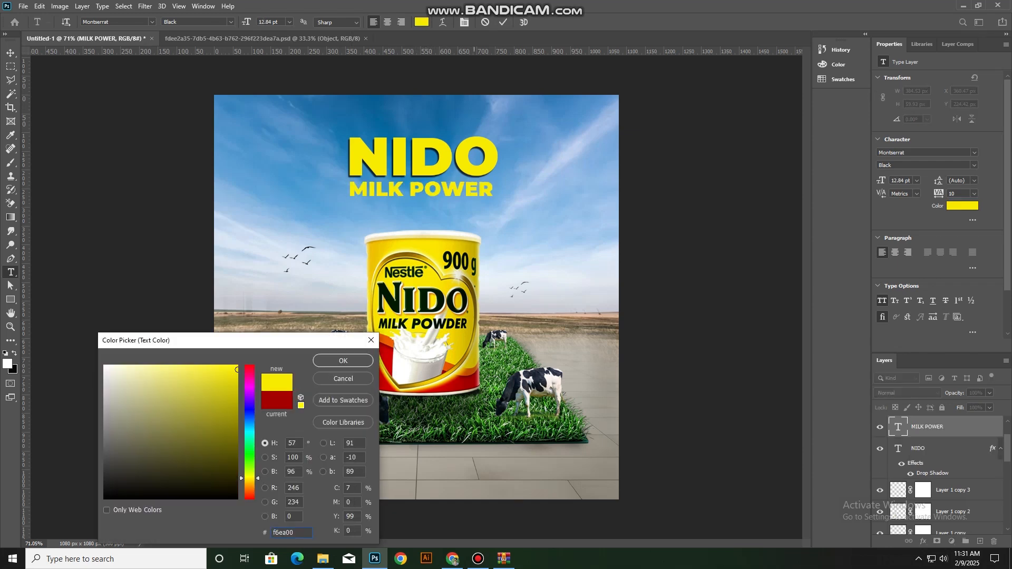
click(343, 360)
click(10, 53)
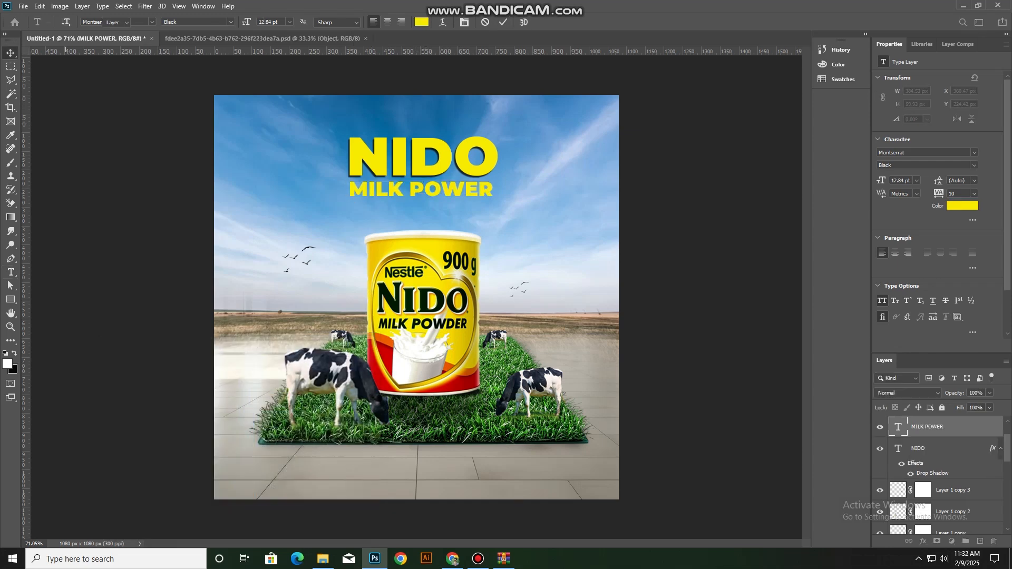
click(132, 263)
scroll(538, 221, down, 1)
scroll(538, 222, up, 2)
scroll(541, 222, down, 2)
click(552, 320)
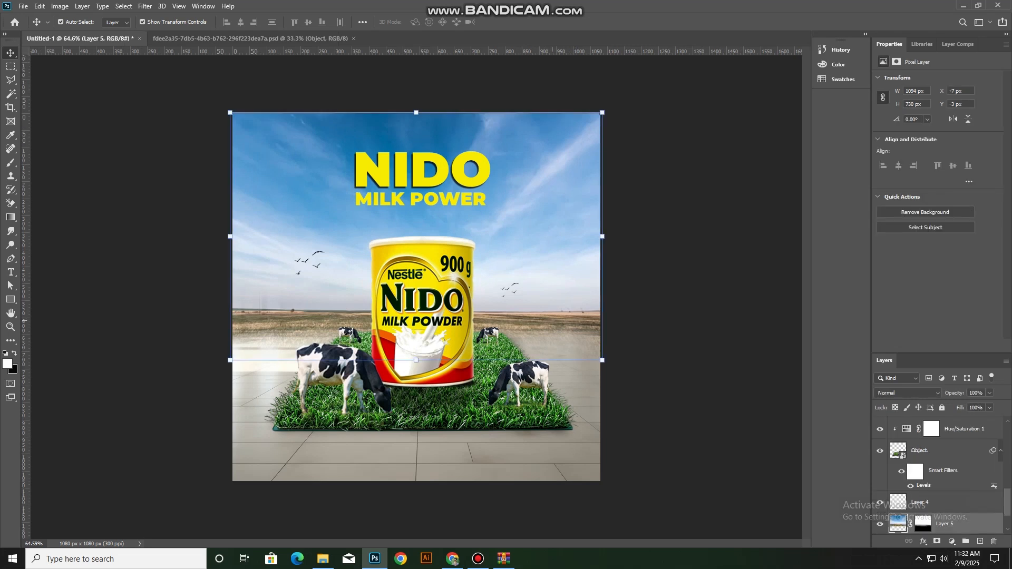
click(684, 334)
scroll(424, 451, down, 1)
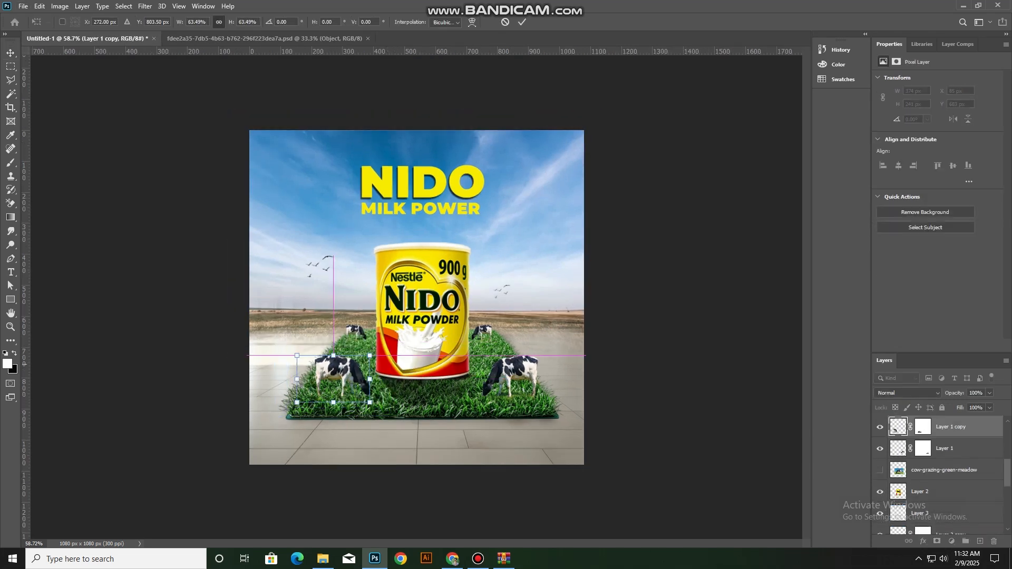
Scale down the front-left cow to about the same size as the front-right cow
drag(343, 375, 343, 378)
click(522, 22)
click(616, 222)
scroll(575, 315, up, 4)
scroll(575, 316, down, 2)
scroll(575, 316, down, 1)
scroll(527, 295, up, 6)
Add a black 000000 outside stroke to the MILK POWER text, increasing the stroke's size and opacity
drag(463, 141, 548, 222)
click(548, 221)
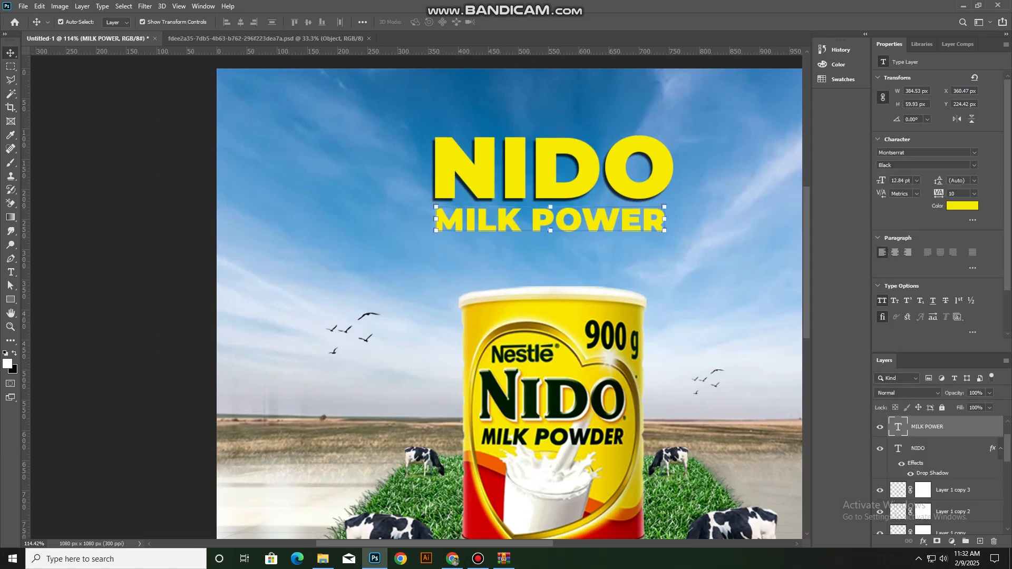
click(923, 541)
click(938, 462)
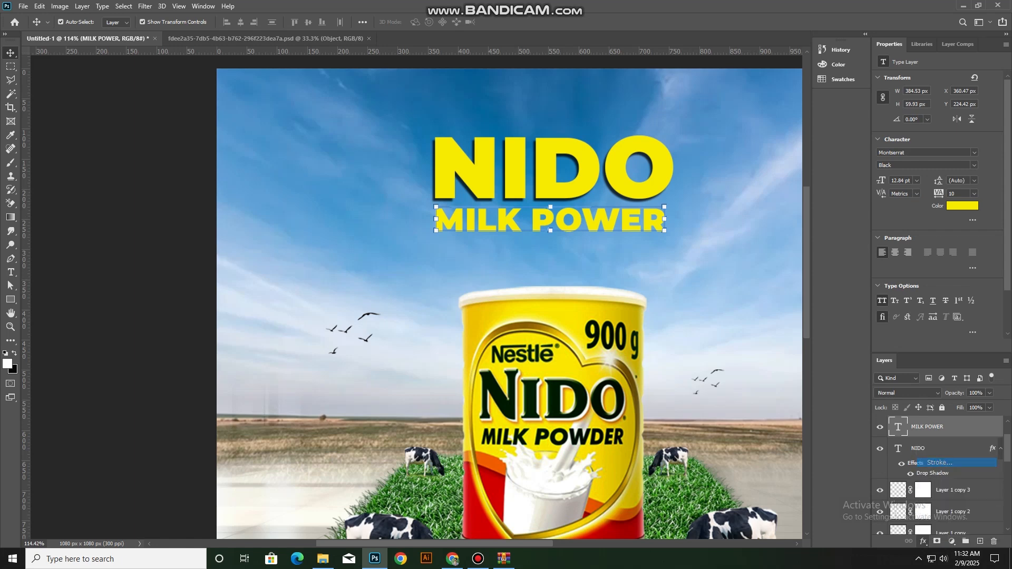
click(636, 406)
click(107, 499)
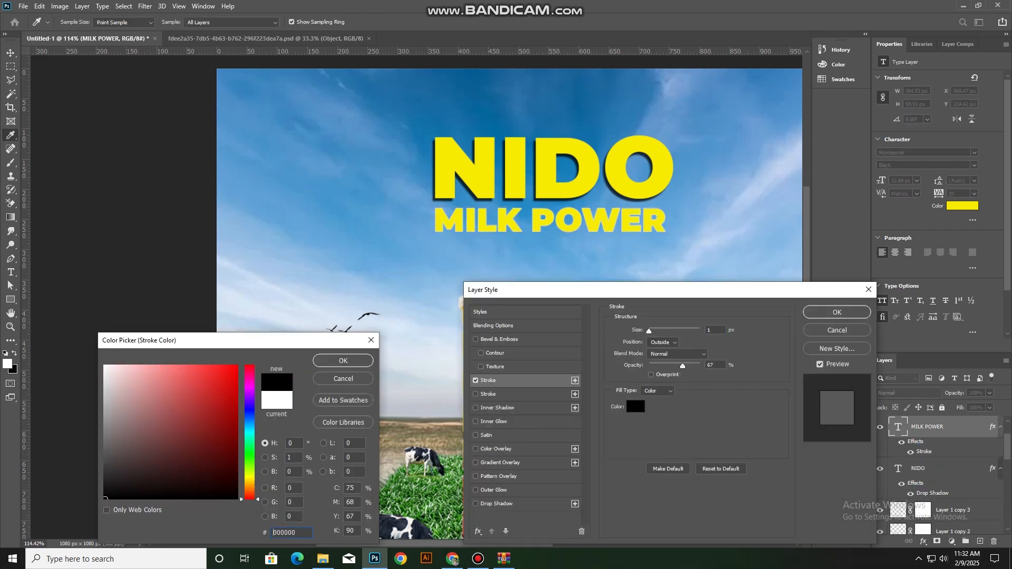
click(343, 361)
drag(649, 331, 650, 331)
mouse_move(682, 366)
mouse_down()
mouse_move(694, 365)
mouse_move(671, 366)
mouse_move(694, 366)
mouse_up()
click(837, 312)
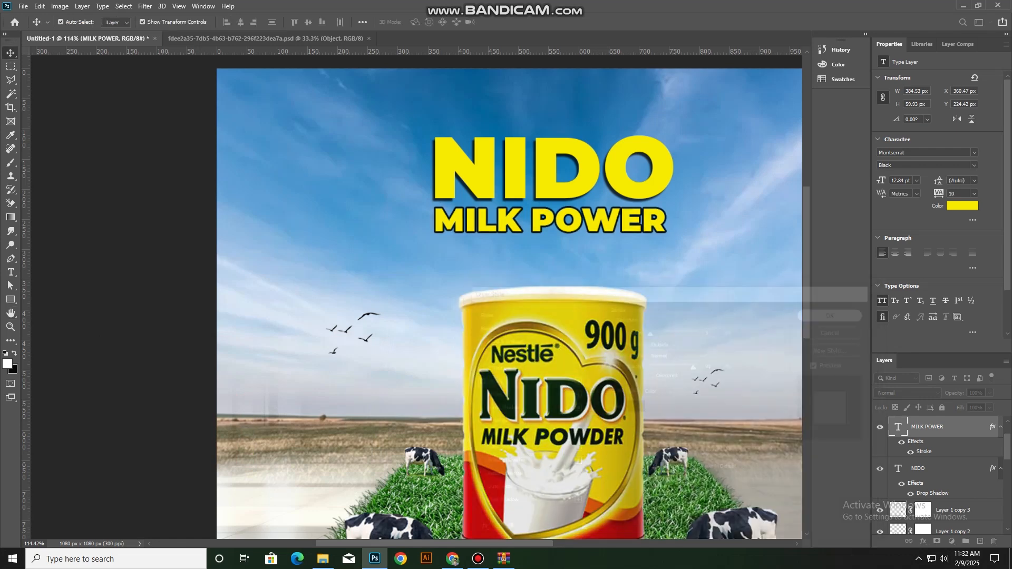
Examine the headline outline, cow sizes and overall balance of the composition at several zoom levels
click(722, 348)
scroll(522, 396, down, 4)
scroll(523, 396, up, 1)
scroll(519, 397, down, 1)
scroll(287, 394, up, 2)
scroll(380, 408, down, 2)
scroll(417, 297, down, 2)
scroll(416, 297, up, 2)
scroll(416, 298, down, 1)
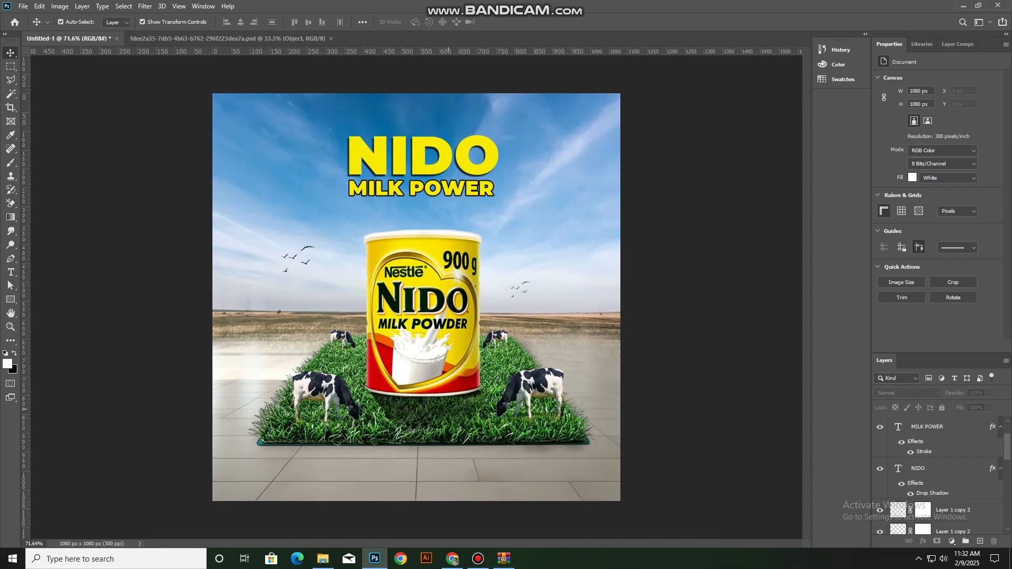
scroll(417, 297, down, 1)
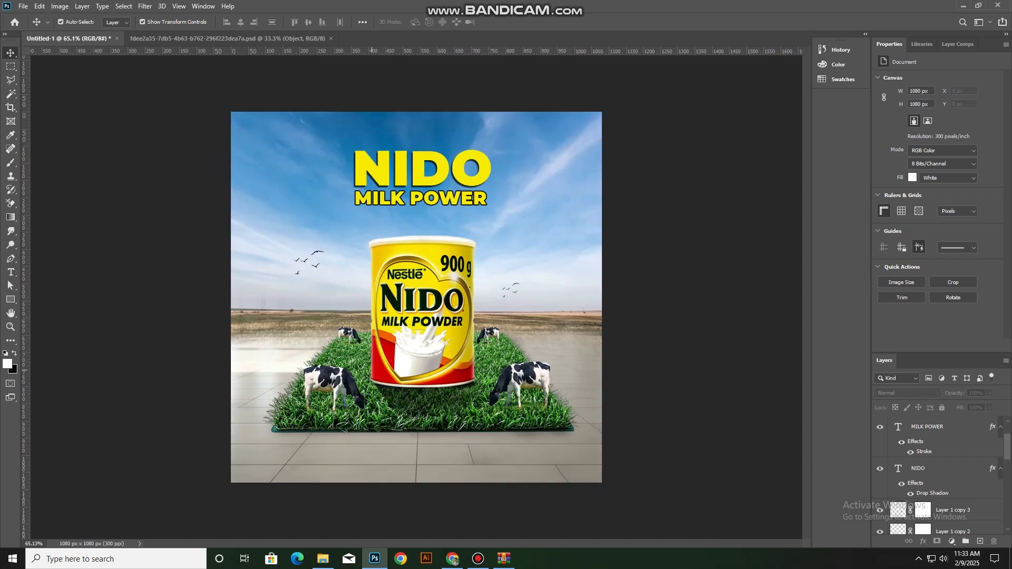
scroll(416, 297, down, 1)
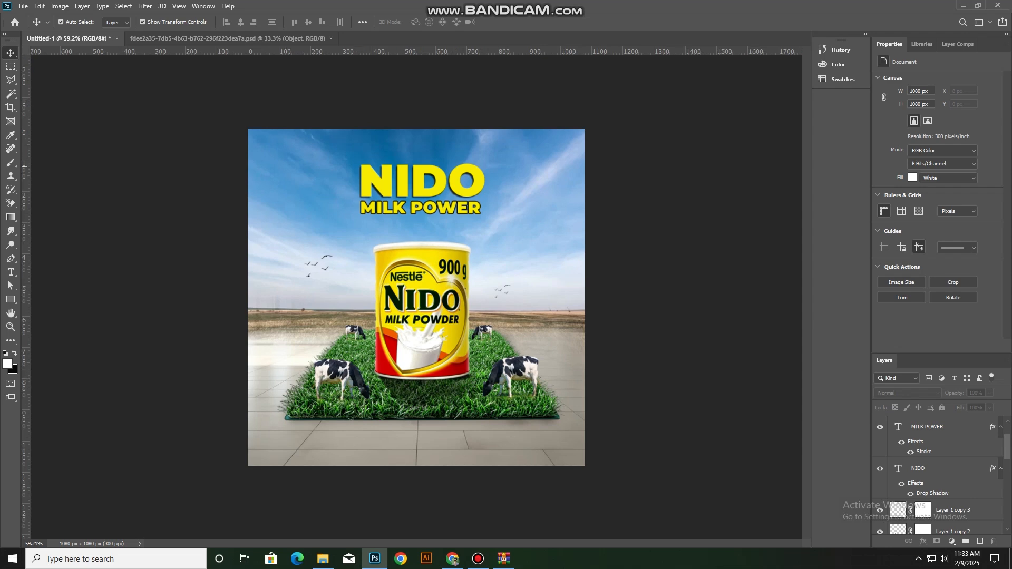
scroll(489, 374, down, 1)
scroll(489, 374, up, 5)
scroll(489, 374, down, 3)
scroll(417, 297, down, 2)
scroll(416, 297, up, 3)
Enlarge the NIDO and MILK POWER headline lines together, keeping them above the can
click(415, 163)
shift+click(414, 190)
drag(498, 164, 468, 153)
click(521, 22)
click(660, 323)
scroll(606, 319, up, 4)
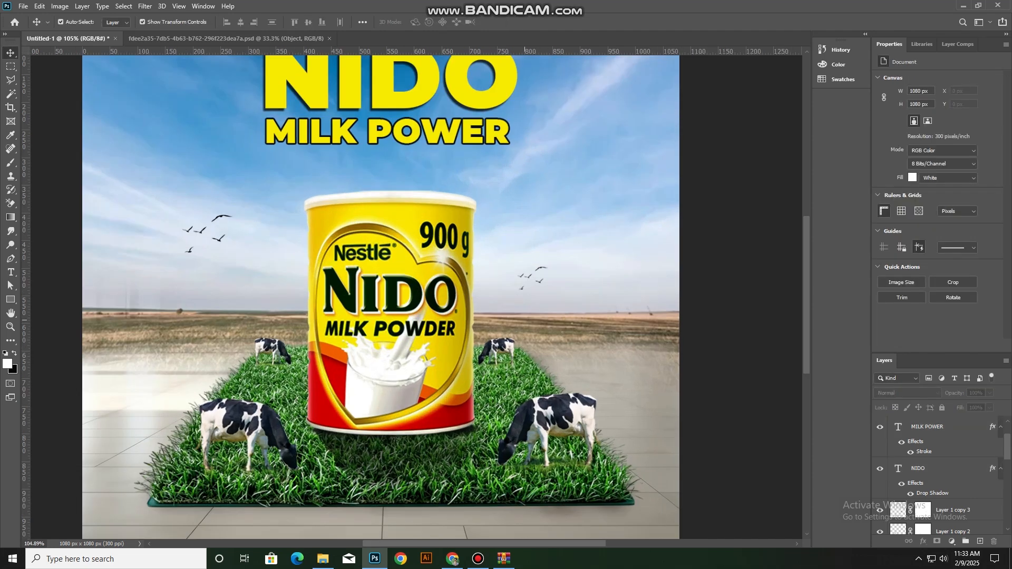
scroll(606, 318, down, 3)
scroll(218, 303, down, 2)
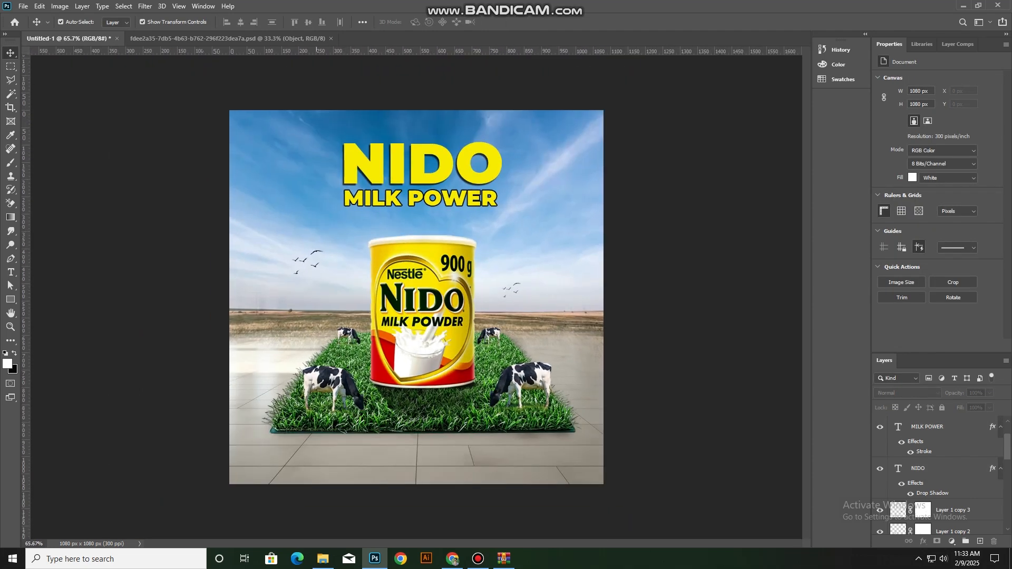
Open the Hue/Saturation adjustment for the sky photo layer
click(285, 221)
click(59, 6)
mouse_move(76, 33)
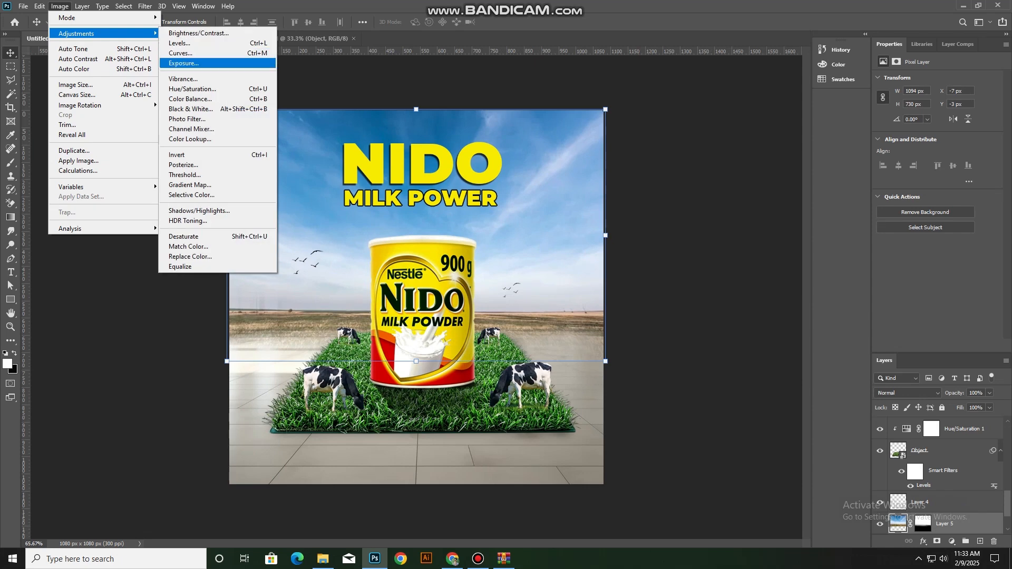
click(196, 63)
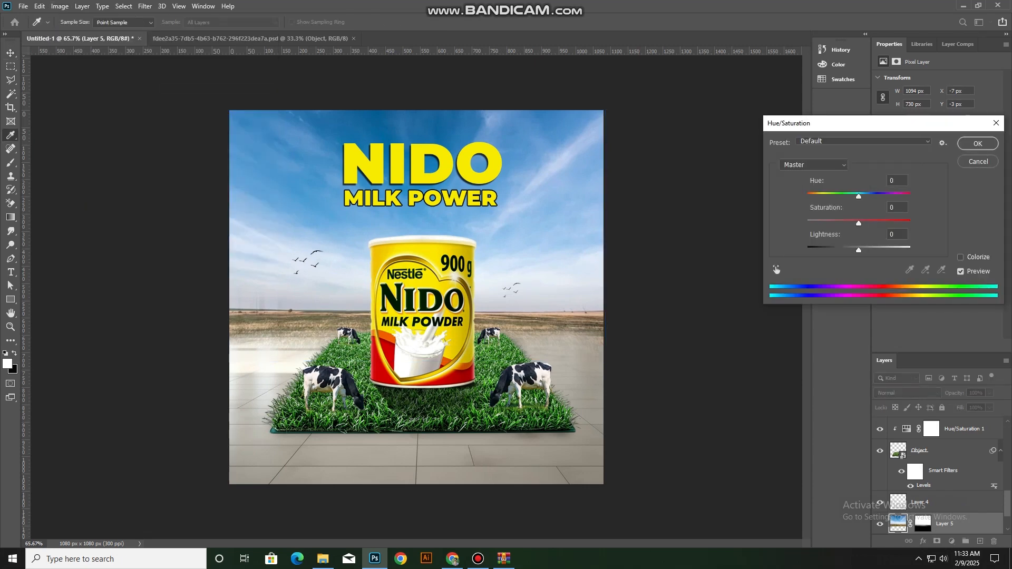